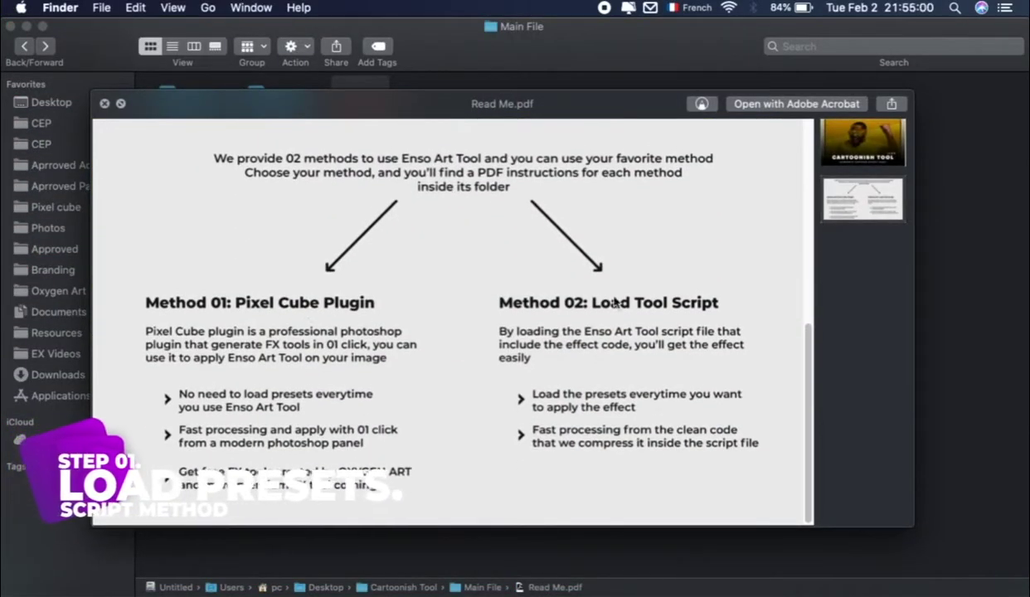
- Close the Read Me preview and open the Script Method folder
{"action": "key", "text": "space"}
{"action": "left_click", "coordinate": [283, 114]}
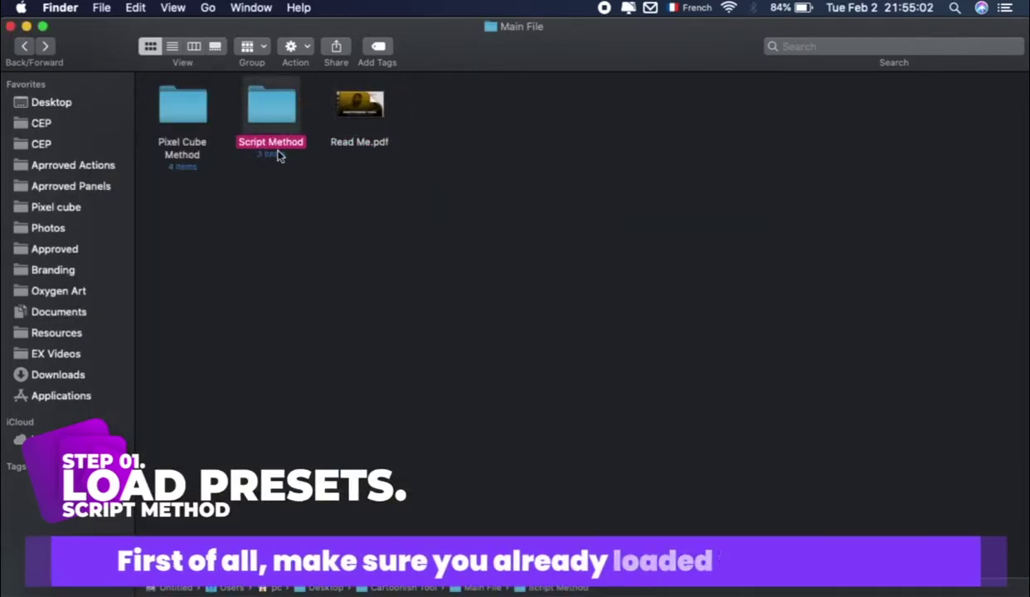
{"action": "double_click", "coordinate": [281, 114]}
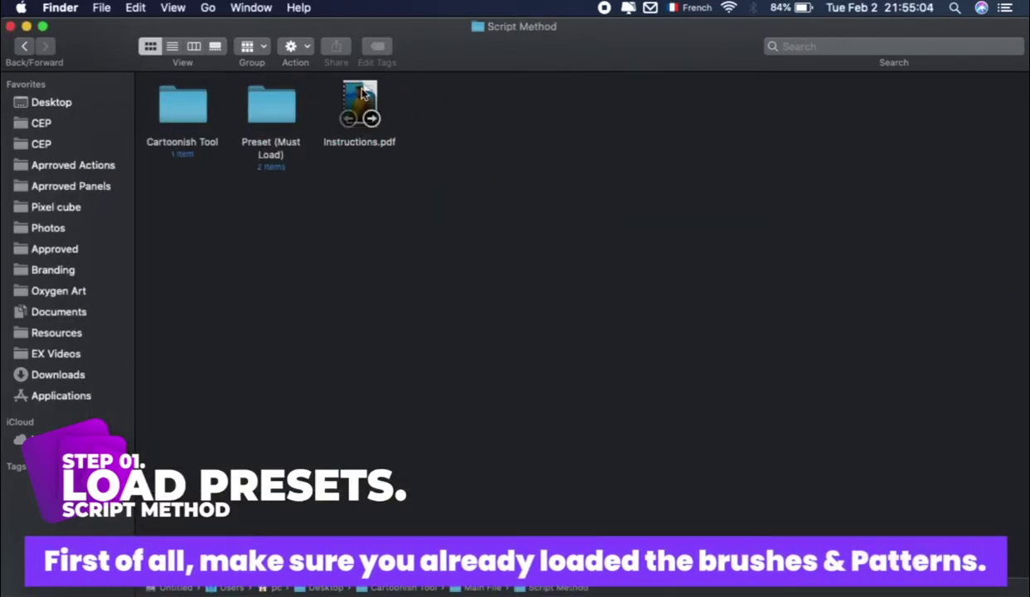
- Preview Instructions.pdf down to the '02. Load the presets' section, then close it
{"action": "left_click", "coordinate": [360, 93]}
{"action": "key", "text": "space"}
{"action": "scroll", "coordinate": [390, 299], "scroll_direction": "down", "scroll_amount": 3}
{"action": "scroll", "coordinate": [351, 337], "scroll_direction": "down", "scroll_amount": 10}
{"action": "scroll", "coordinate": [284, 283], "scroll_direction": "down", "scroll_amount": 2}
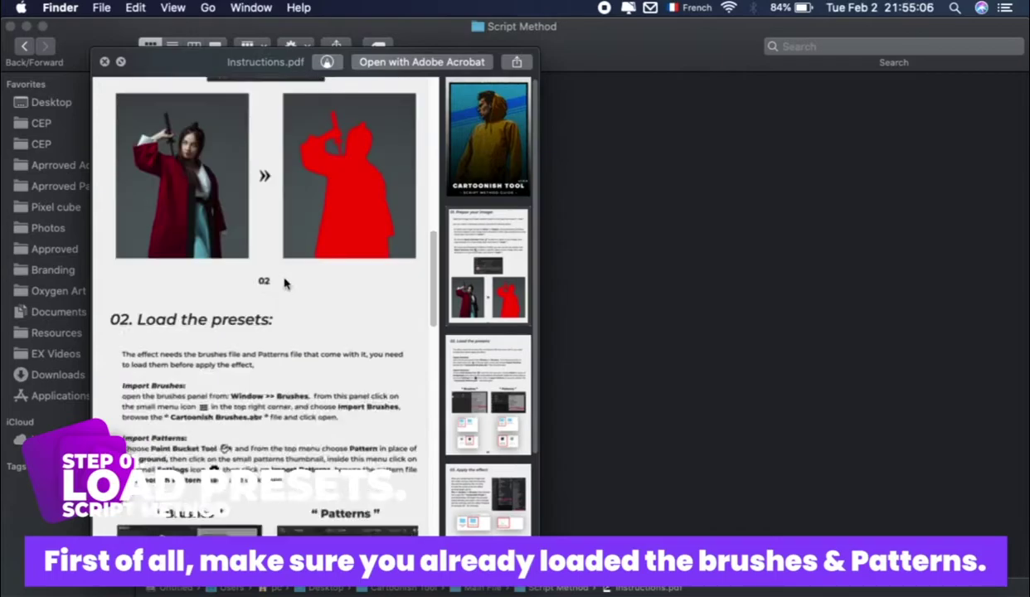
{"action": "scroll", "coordinate": [284, 282], "scroll_direction": "up", "scroll_amount": 5}
{"action": "key", "text": "space"}
{"action": "left_click", "coordinate": [340, 199]}
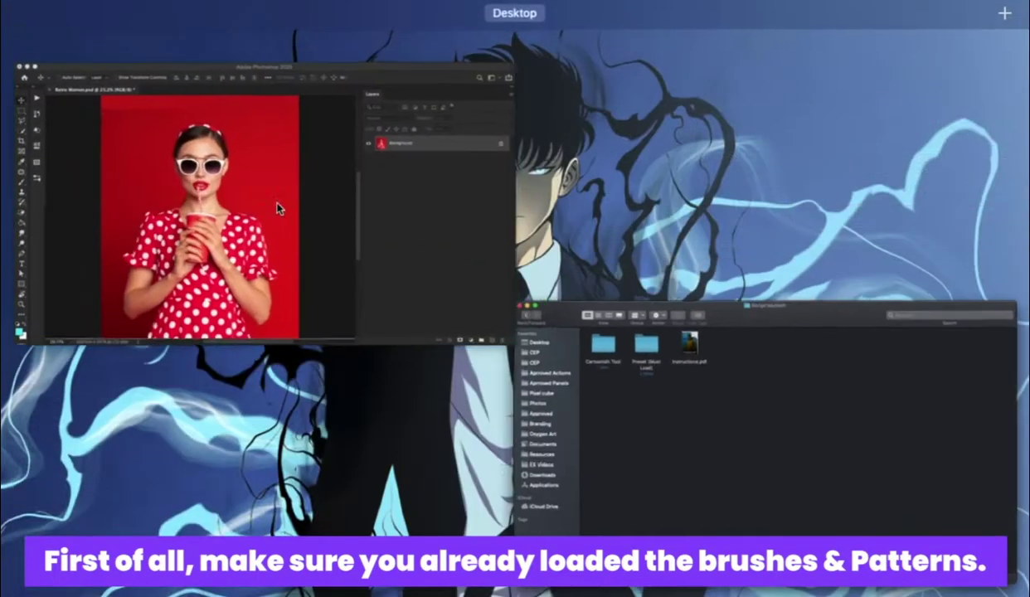
- Show the Brushes panel and begin importing brushes, browsing up to the Main File folder
{"action": "left_click", "coordinate": [278, 203]}
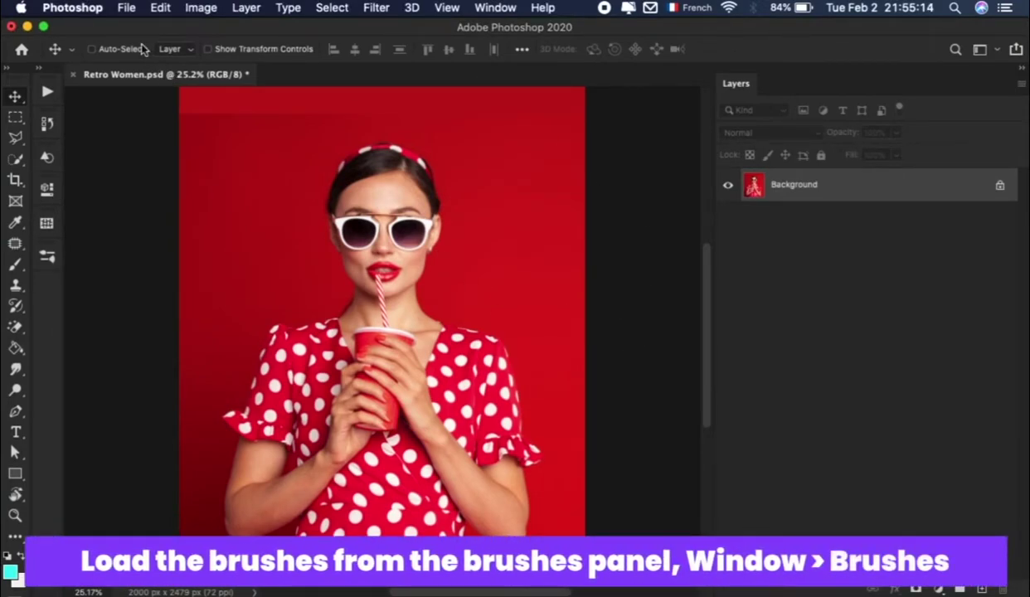
{"action": "left_click", "coordinate": [519, 8]}
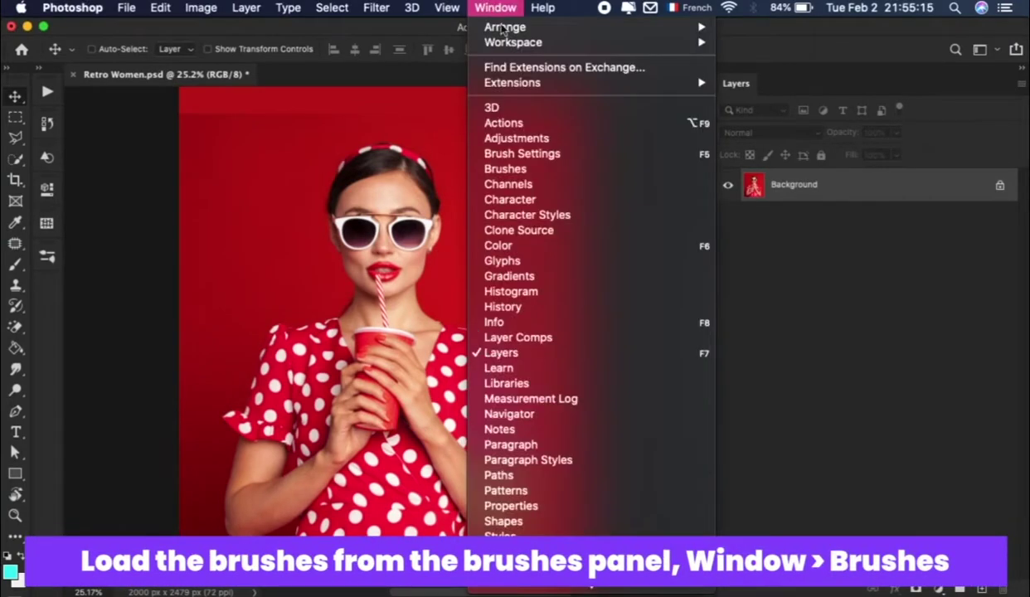
{"action": "left_click", "coordinate": [546, 170]}
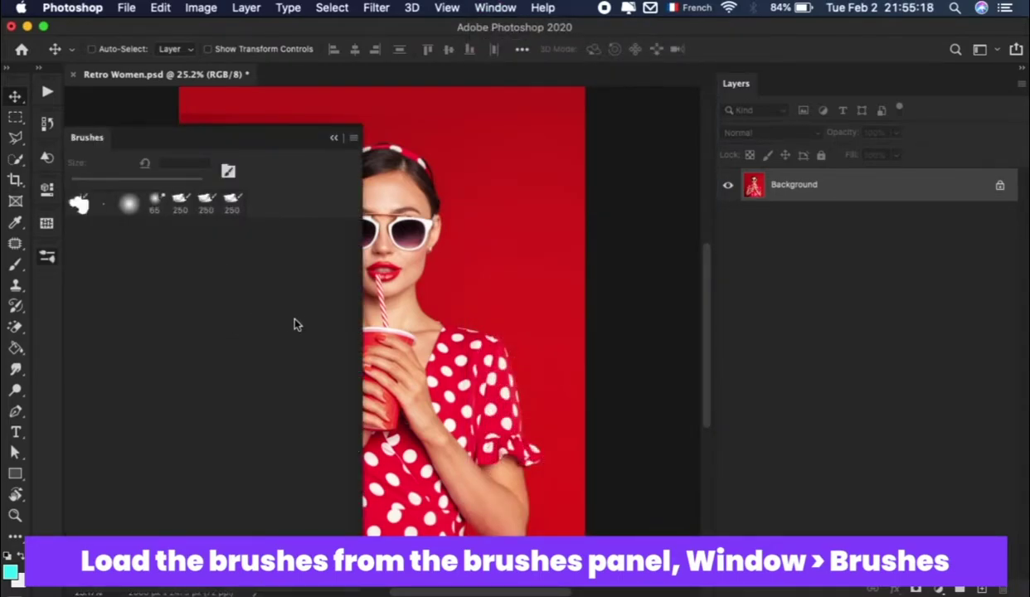
{"action": "left_click", "coordinate": [354, 139]}
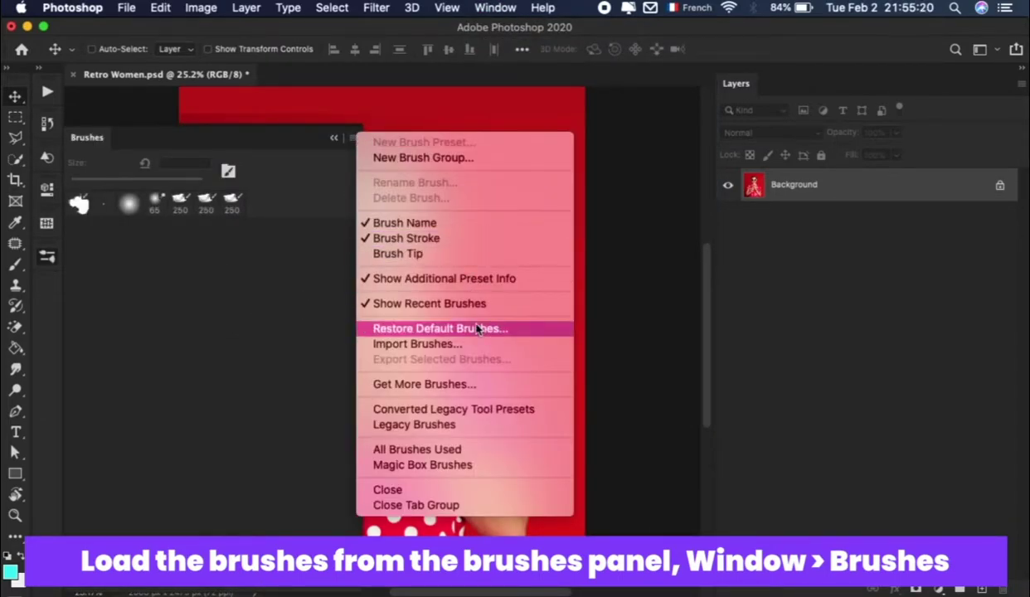
{"action": "left_click", "coordinate": [505, 345]}
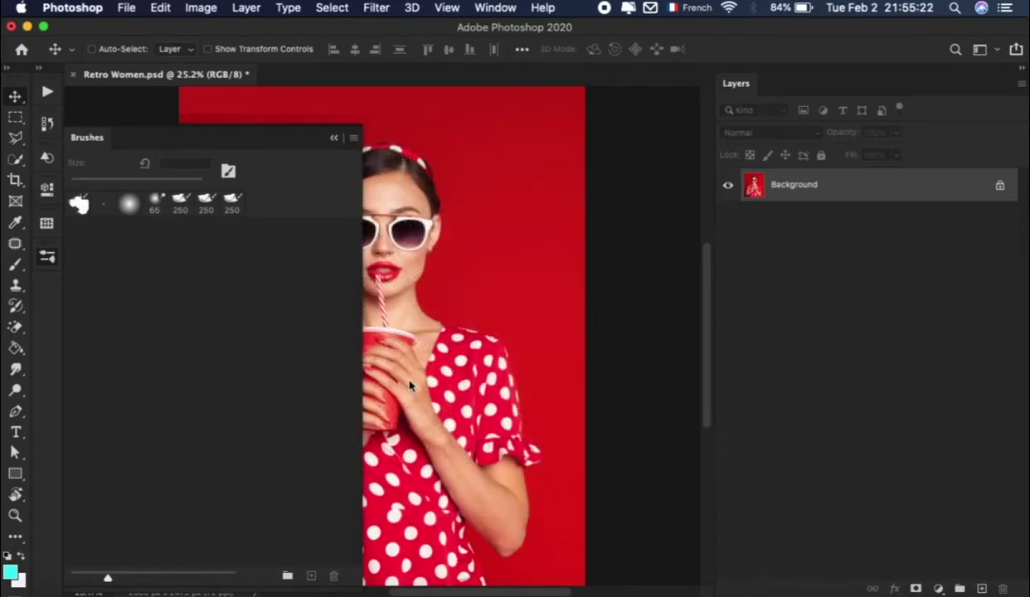
{"action": "left_click", "coordinate": [468, 90]}
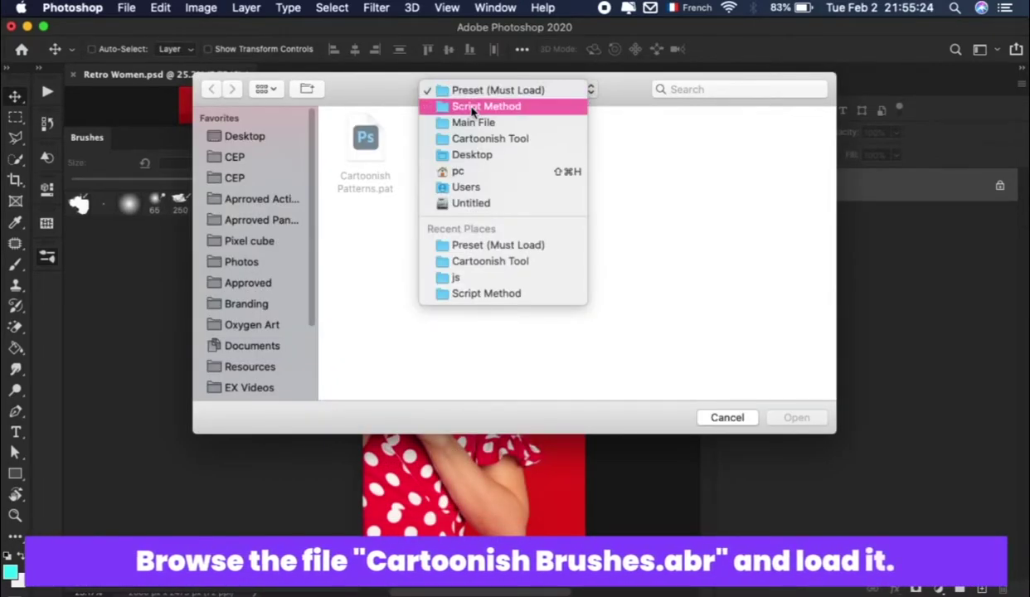
{"action": "left_click", "coordinate": [472, 109]}
{"action": "left_click", "coordinate": [464, 90]}
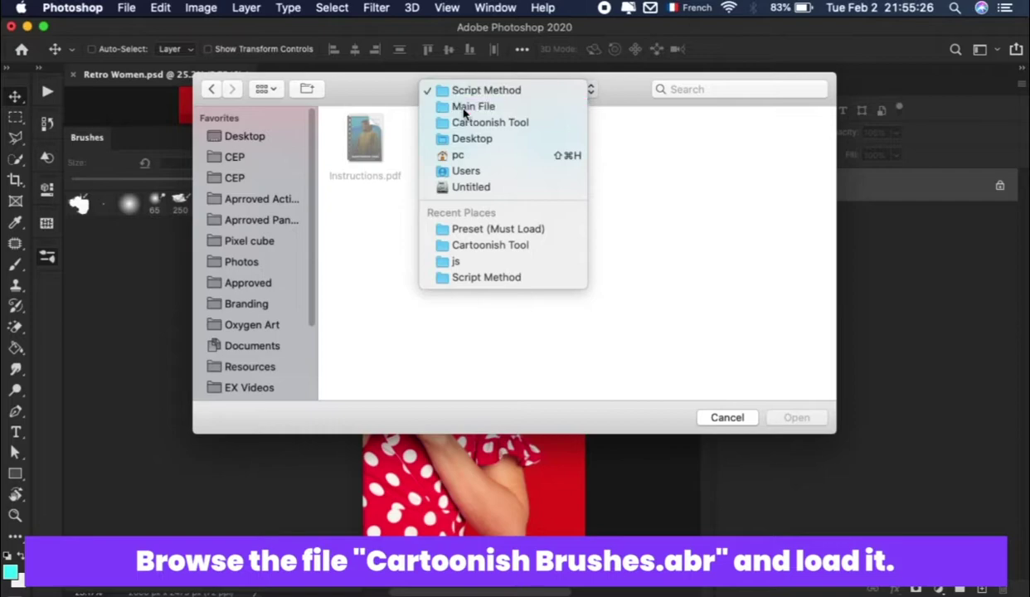
{"action": "left_click", "coordinate": [461, 105]}
- Load Cartoonish Brushes.abr from Script Method/Preset (Must Load), then hide the Brushes panel
{"action": "left_click", "coordinate": [369, 141]}
{"action": "left_click", "coordinate": [526, 148]}
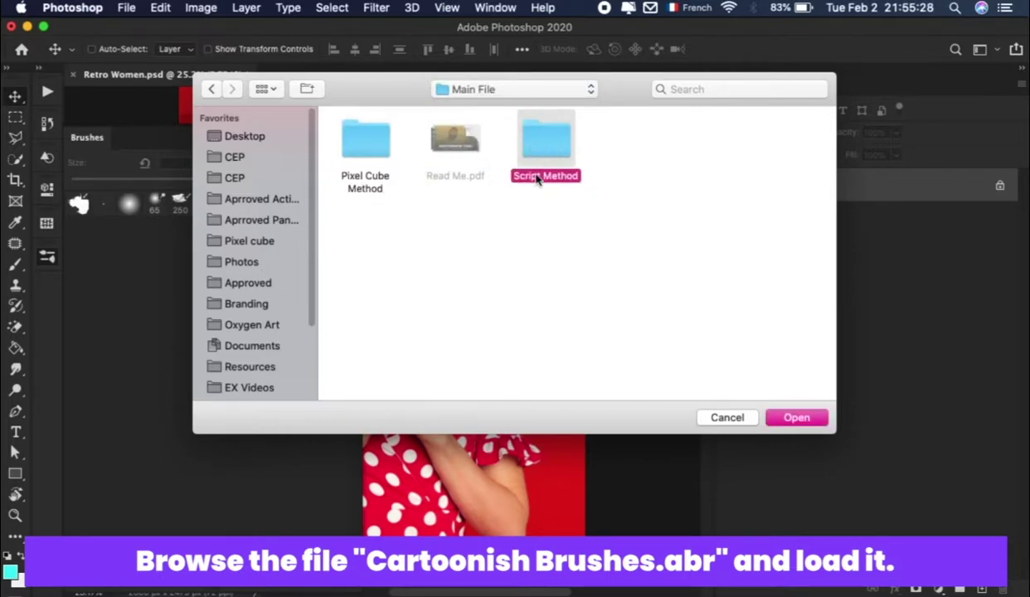
{"action": "double_click", "coordinate": [552, 146]}
{"action": "left_click", "coordinate": [441, 149]}
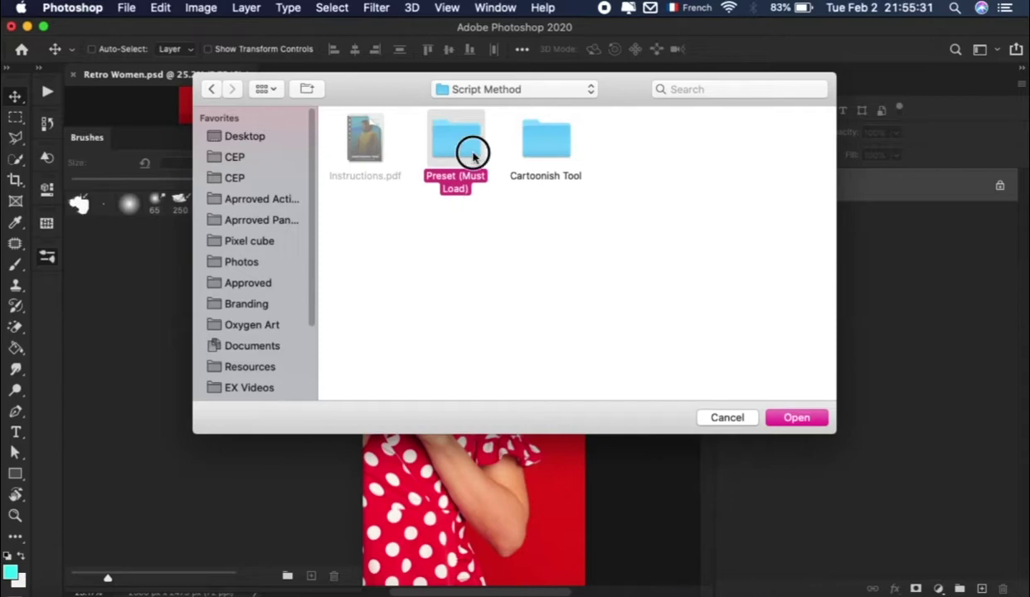
{"action": "double_click", "coordinate": [473, 156]}
{"action": "left_click", "coordinate": [455, 156]}
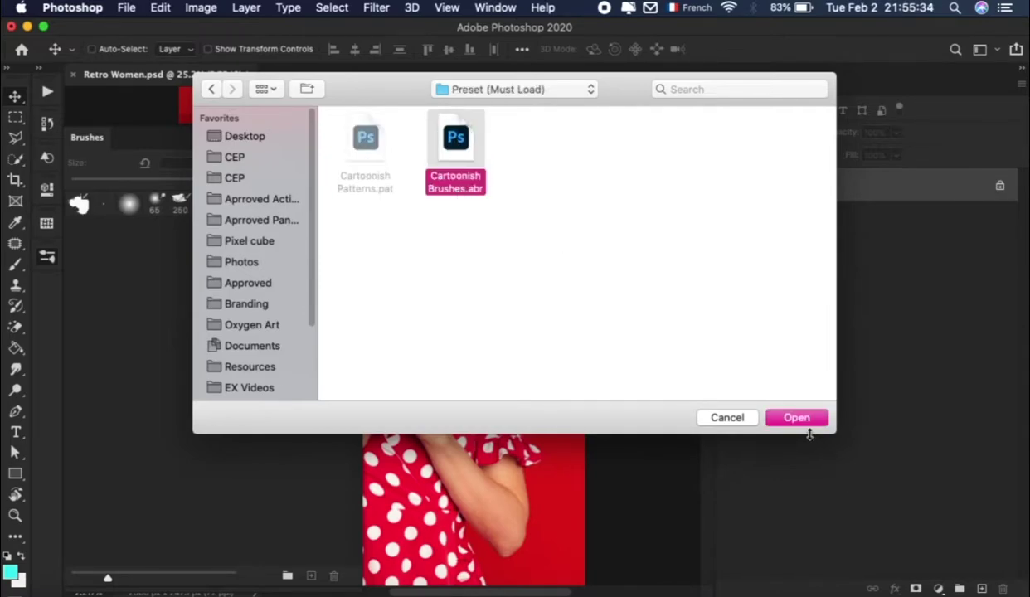
{"action": "key", "text": "Return"}
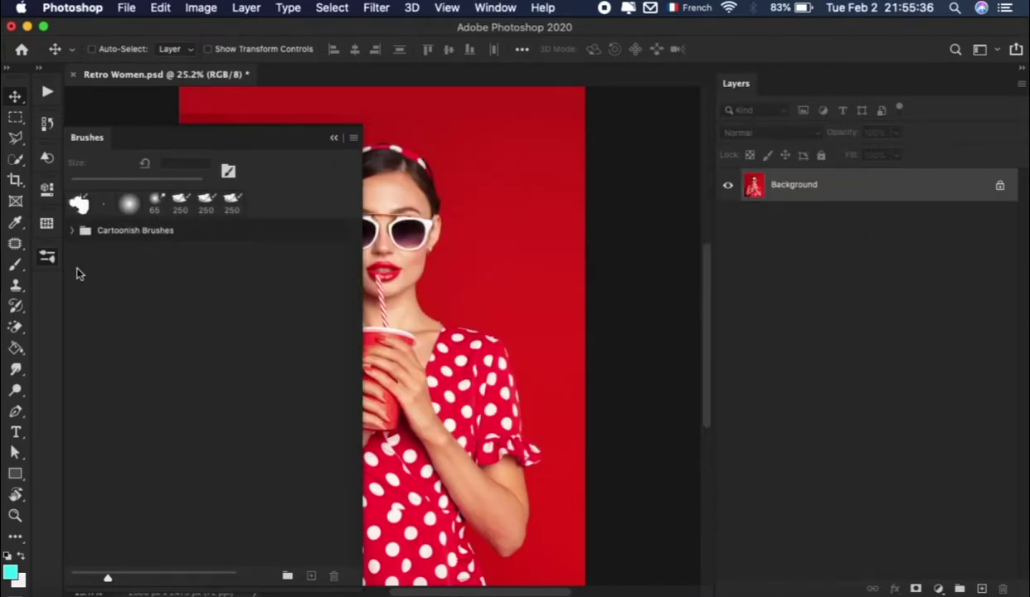
{"action": "left_click", "coordinate": [47, 259]}
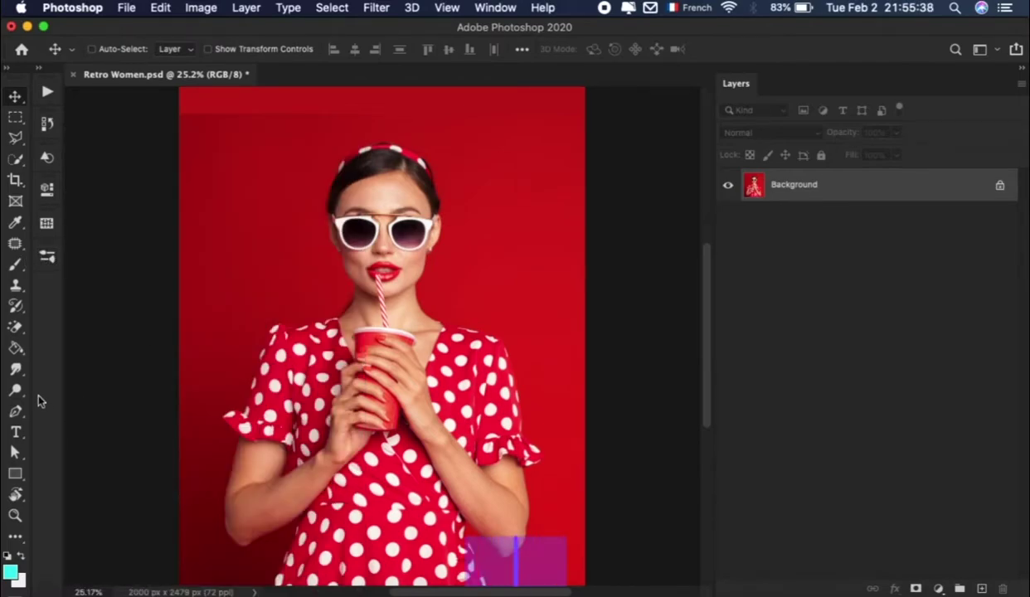
{"action": "left_click_drag", "start_coordinate": [17, 354], "coordinate": [124, 367]}
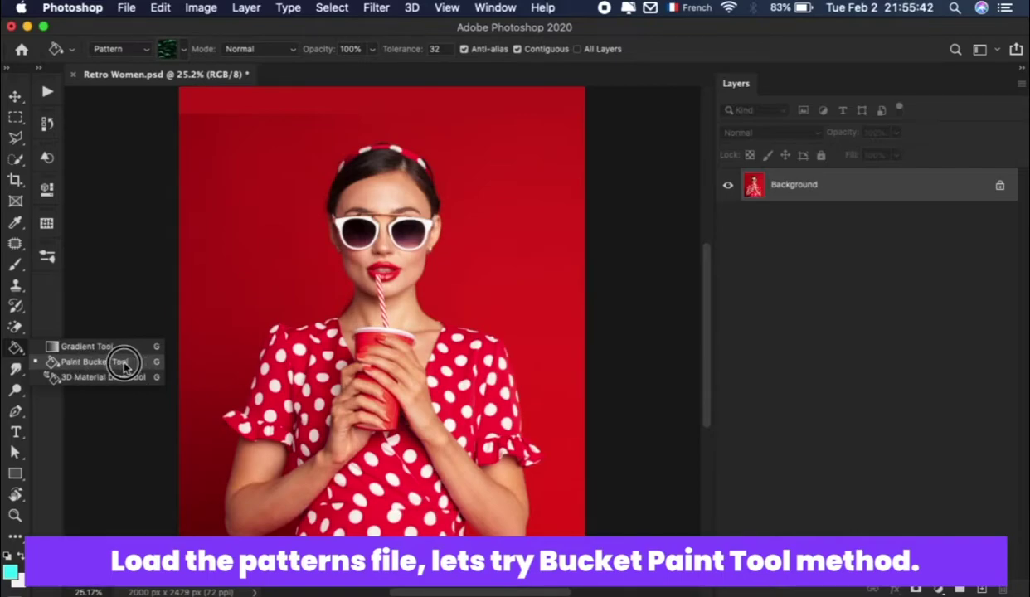
- Switch to the Paint Bucket Tool and set its fill source to Pattern
{"action": "left_click", "coordinate": [125, 366]}
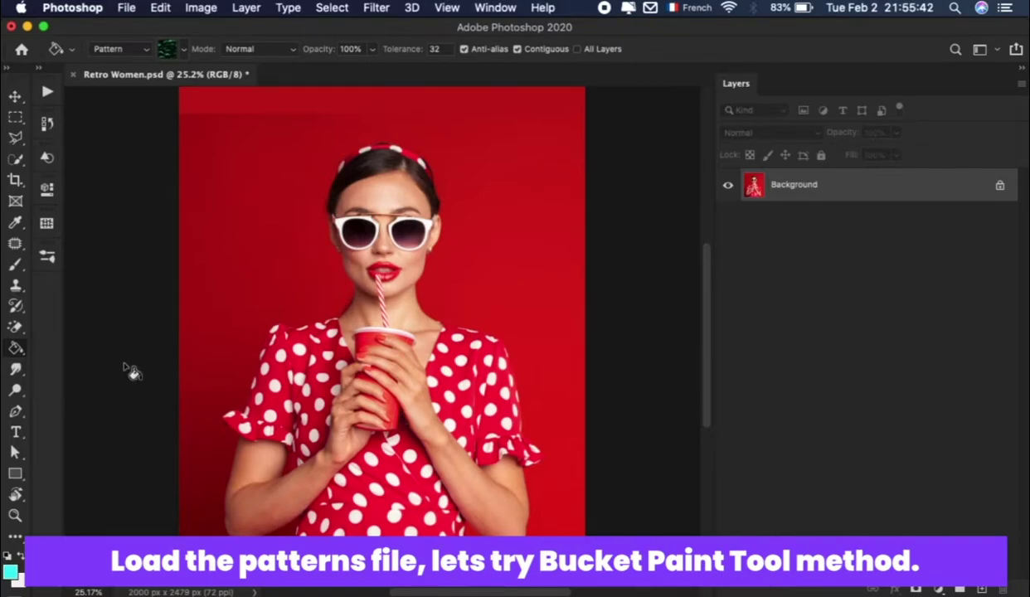
{"action": "left_click", "coordinate": [132, 48]}
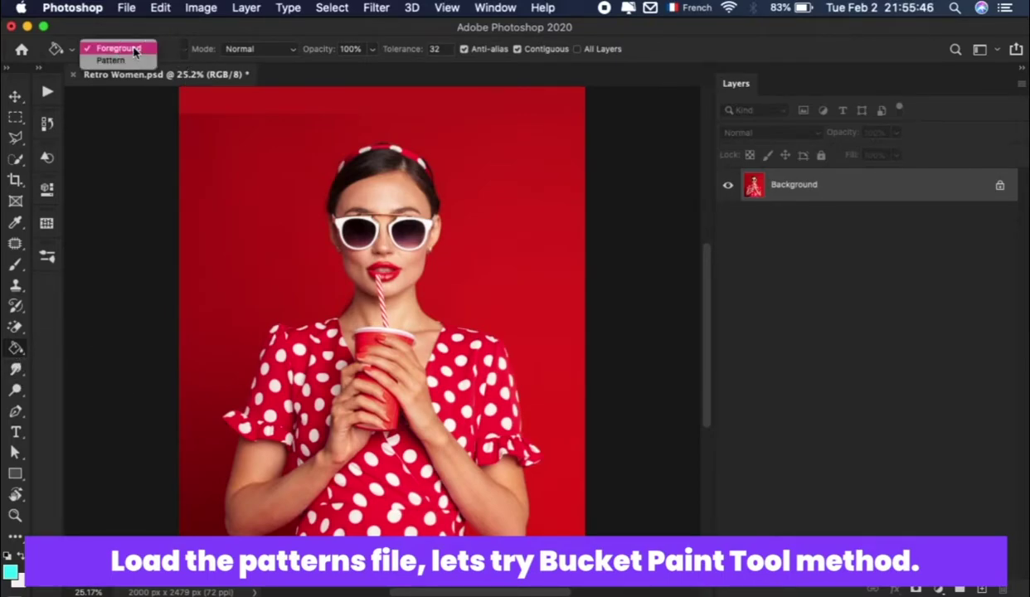
{"action": "left_click", "coordinate": [129, 62]}
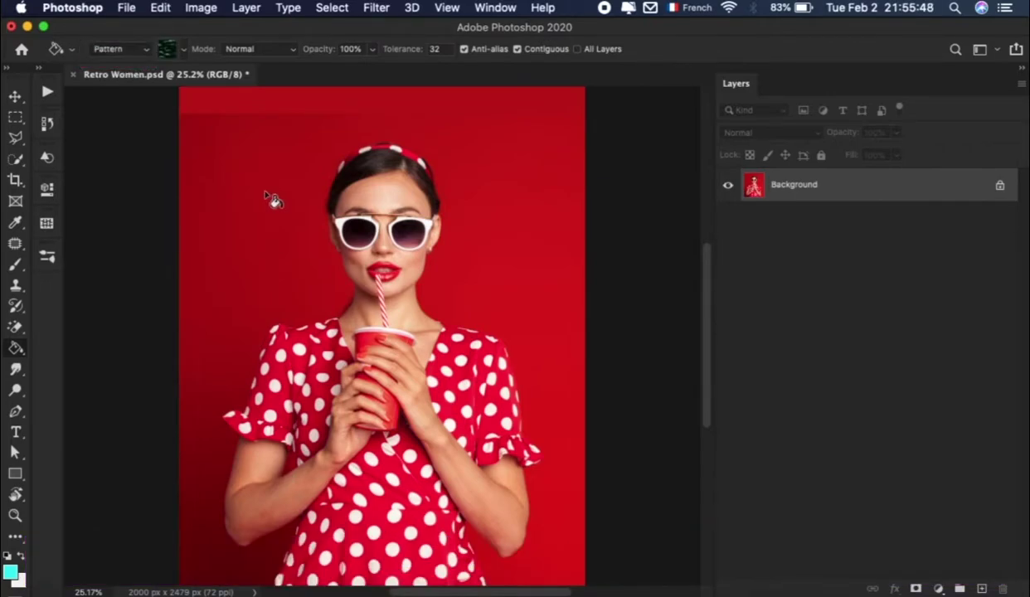
- Import Cartoonish Patterns.pat from Script Method/Preset (Must Load) into the pattern picker
{"action": "left_click", "coordinate": [173, 53]}
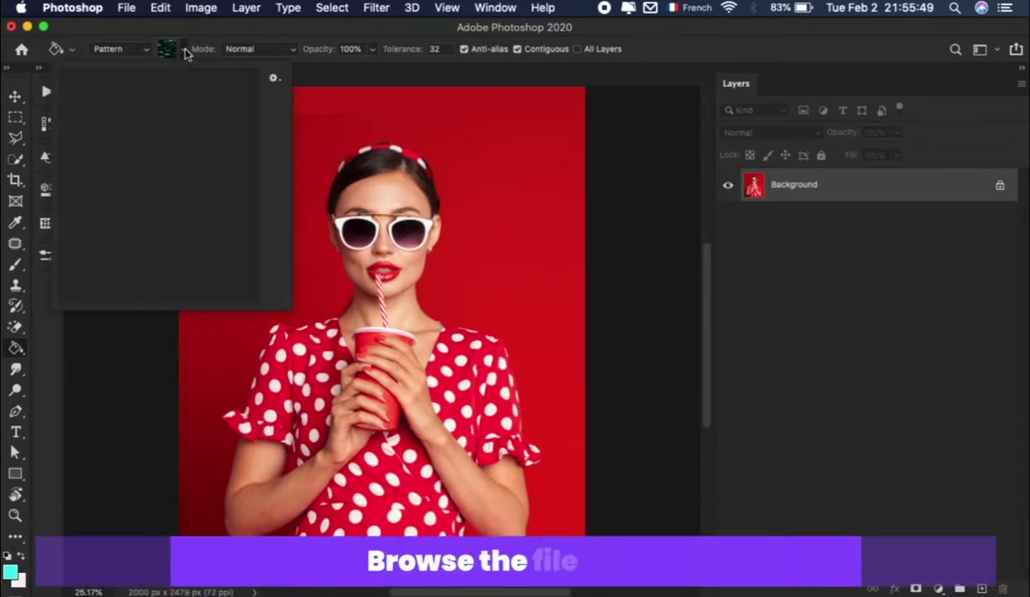
{"action": "left_click", "coordinate": [273, 78]}
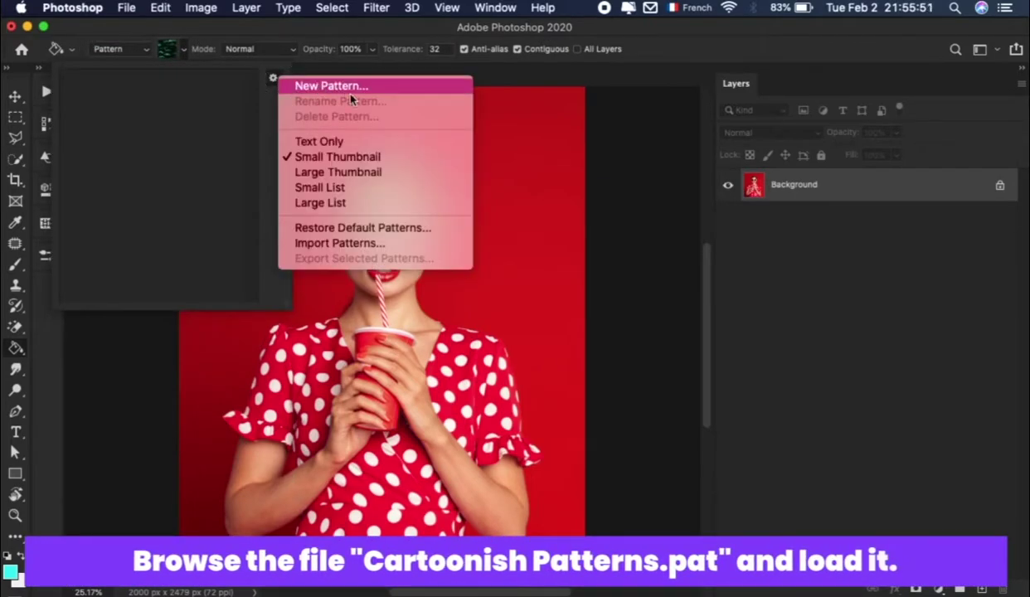
{"action": "left_click", "coordinate": [389, 243]}
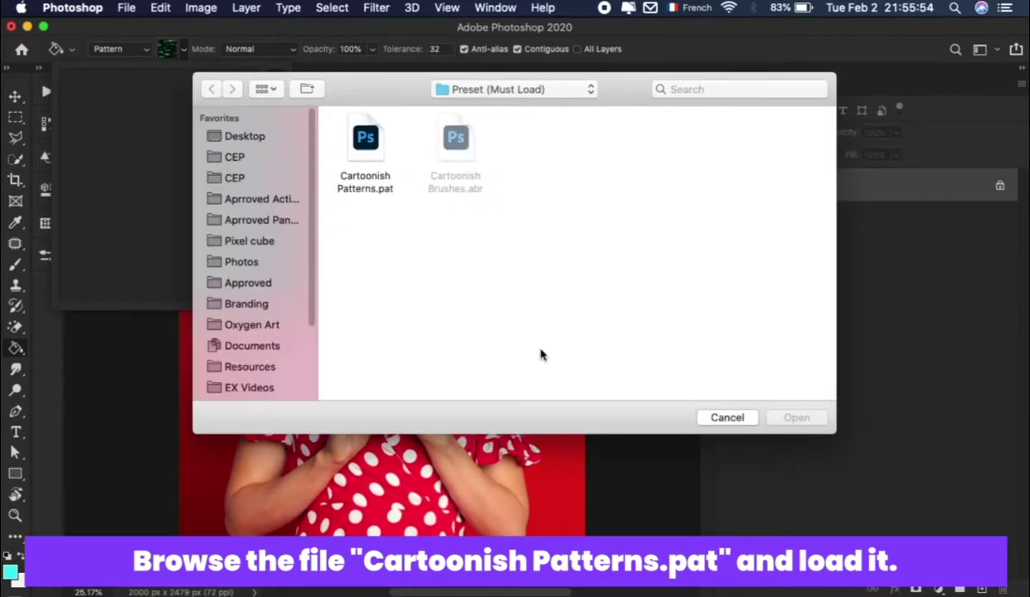
{"action": "left_click", "coordinate": [474, 87]}
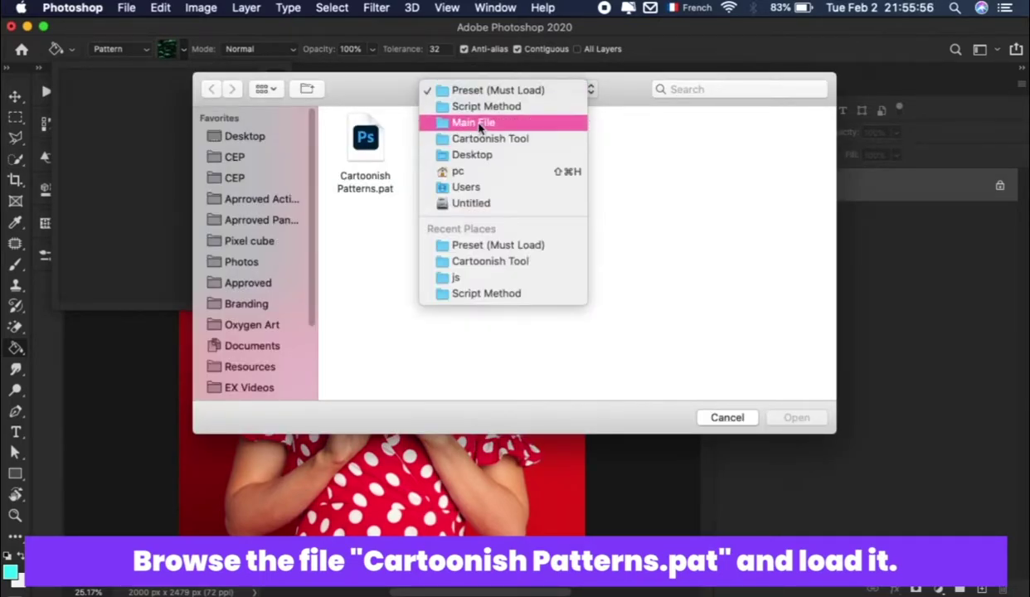
{"action": "left_click", "coordinate": [467, 122]}
{"action": "left_click", "coordinate": [365, 136]}
{"action": "left_click", "coordinate": [563, 145]}
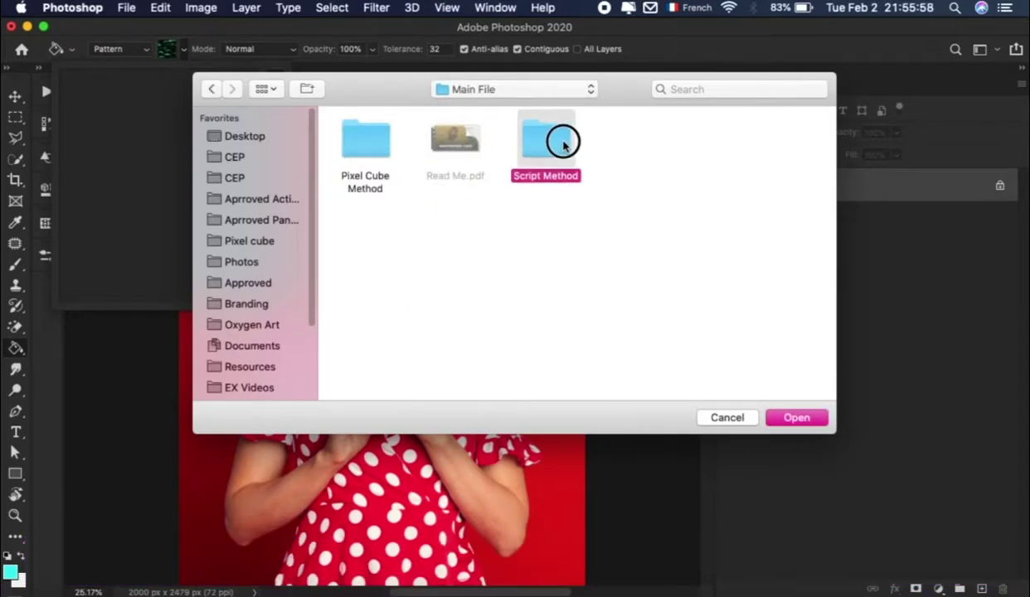
{"action": "double_click", "coordinate": [549, 132]}
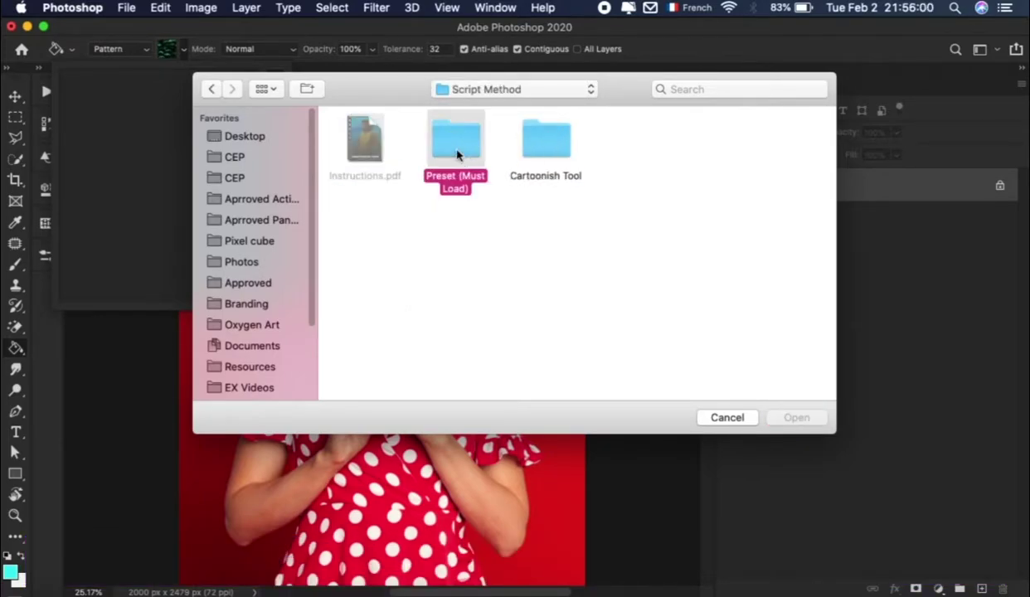
{"action": "double_click", "coordinate": [454, 153]}
{"action": "left_click", "coordinate": [365, 143]}
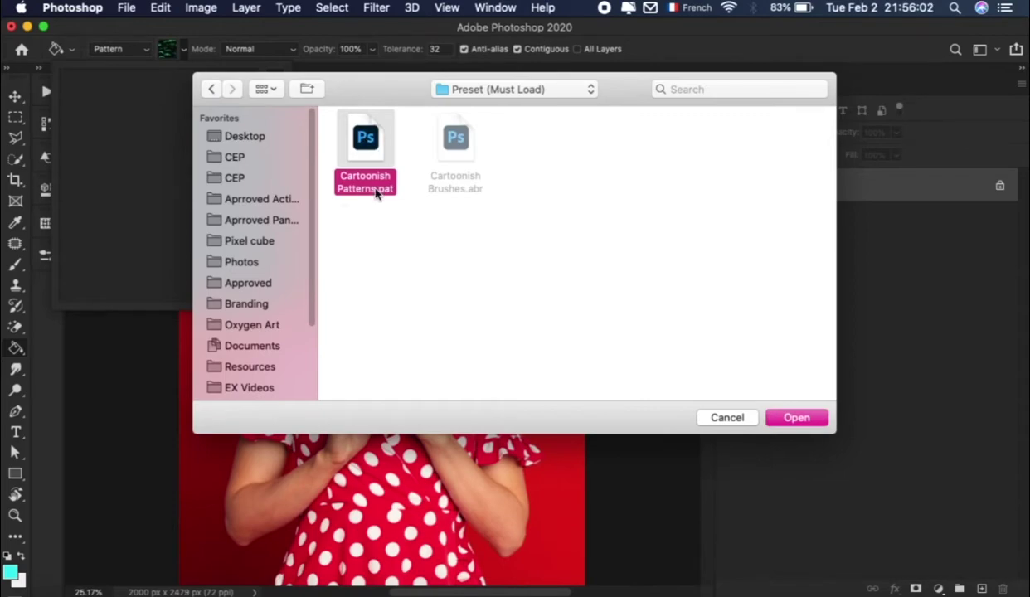
{"action": "left_click", "coordinate": [798, 418]}
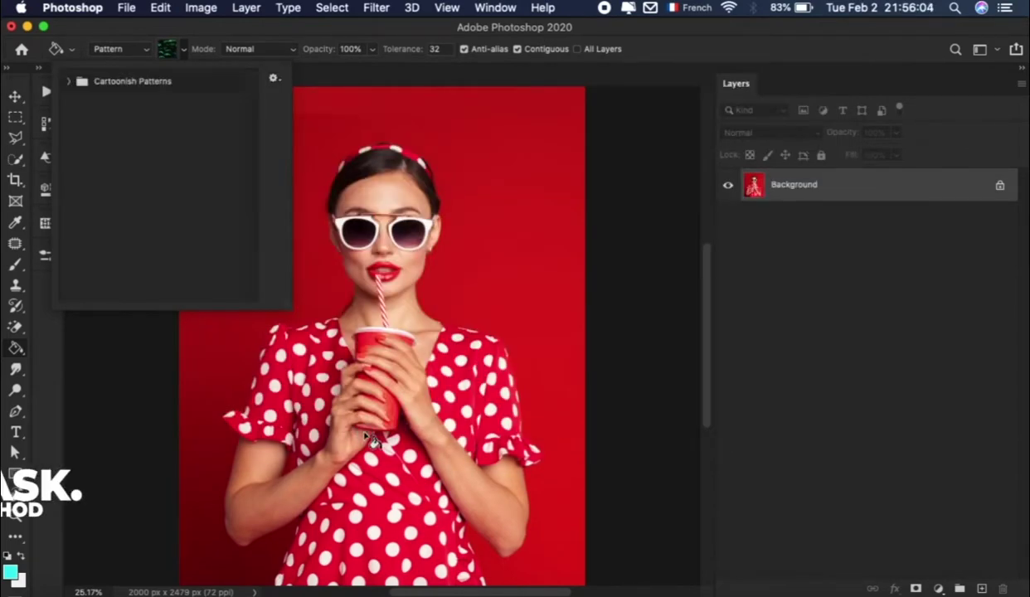
{"action": "left_click", "coordinate": [175, 52]}
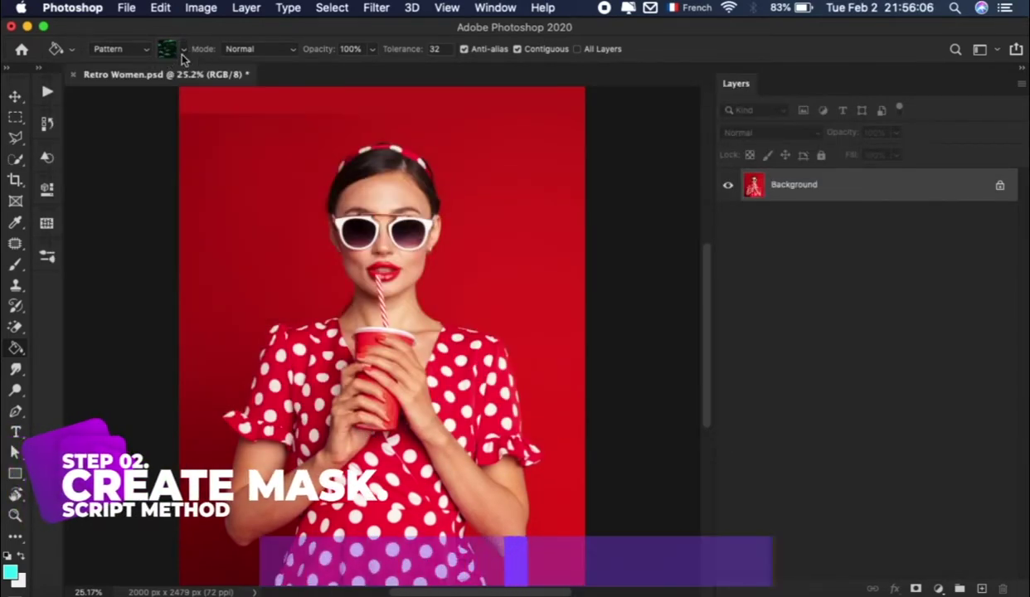
- Select the woman automatically with Select > Subject
{"action": "left_click", "coordinate": [15, 97]}
{"action": "scroll", "coordinate": [522, 317], "scroll_direction": "down", "scroll_amount": 2}
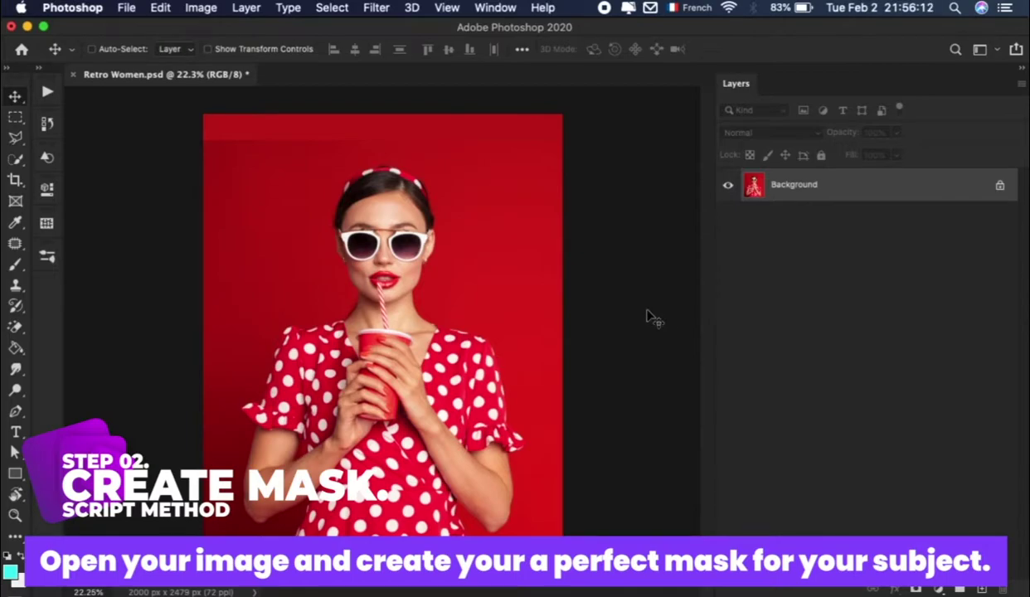
{"action": "left_click", "coordinate": [331, 8]}
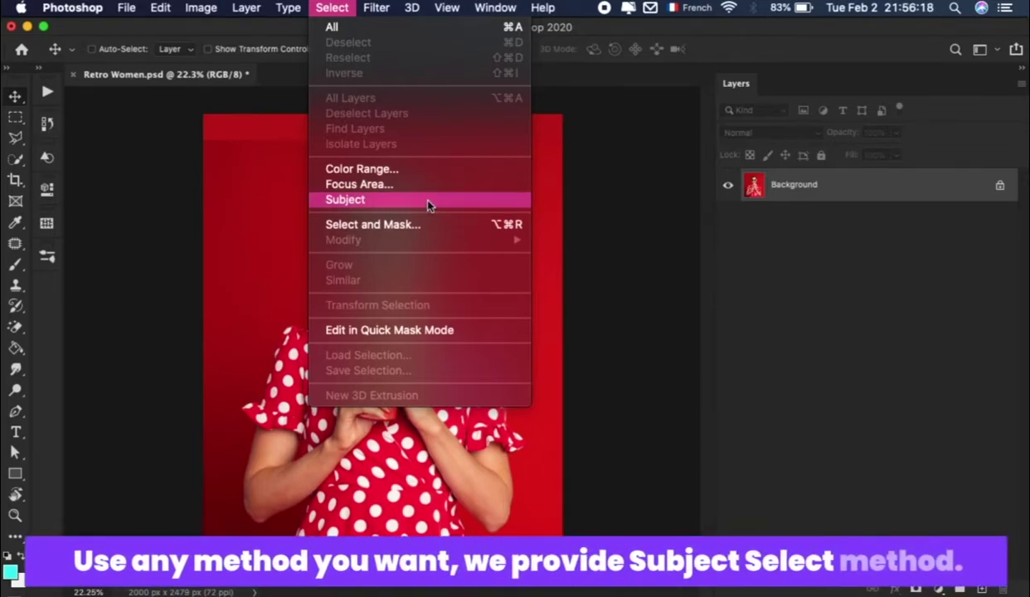
{"action": "left_click", "coordinate": [414, 200]}
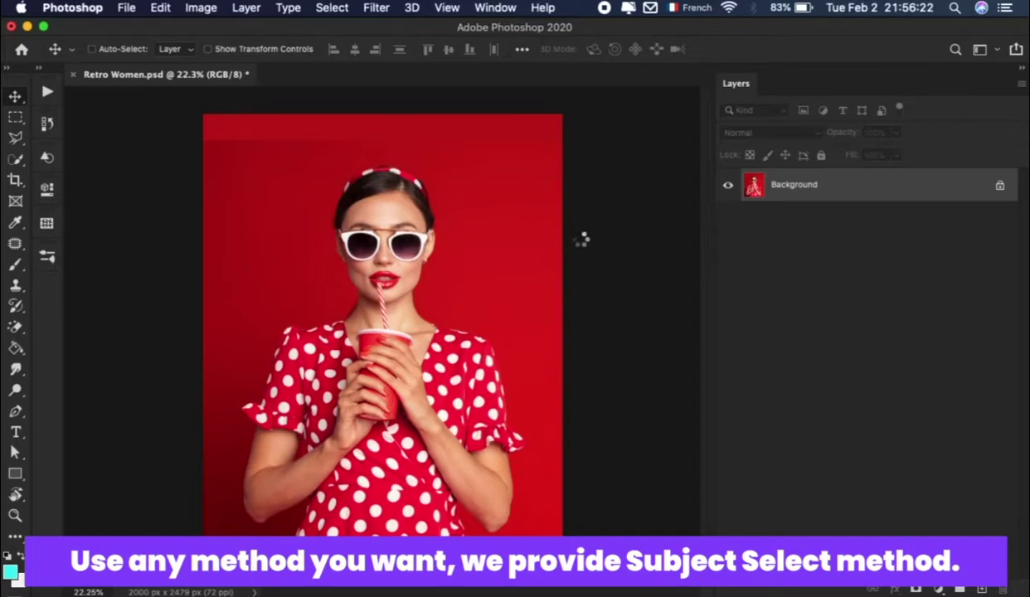
- Zoom in on her head and set the Quick Selection Tool to Add mode for edge fixes
{"action": "key", "text": "super+plus"}
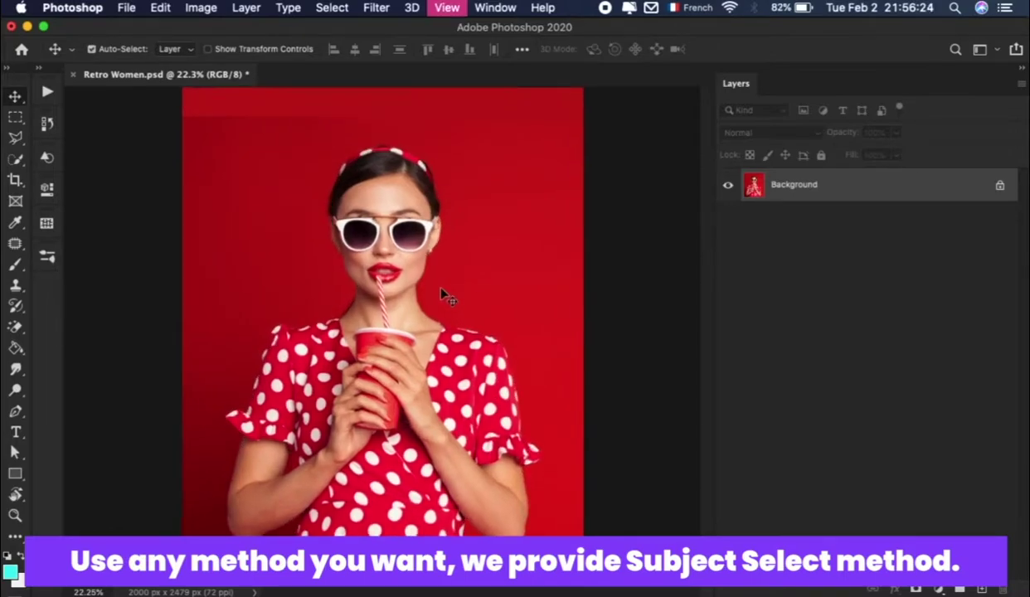
{"action": "scroll", "coordinate": [340, 197], "scroll_direction": "up", "scroll_amount": 1}
{"action": "scroll", "coordinate": [340, 196], "scroll_direction": "up", "scroll_amount": 3}
{"action": "scroll", "coordinate": [340, 197], "scroll_direction": "up", "scroll_amount": 3}
{"action": "scroll", "coordinate": [340, 197], "scroll_direction": "up", "scroll_amount": 3}
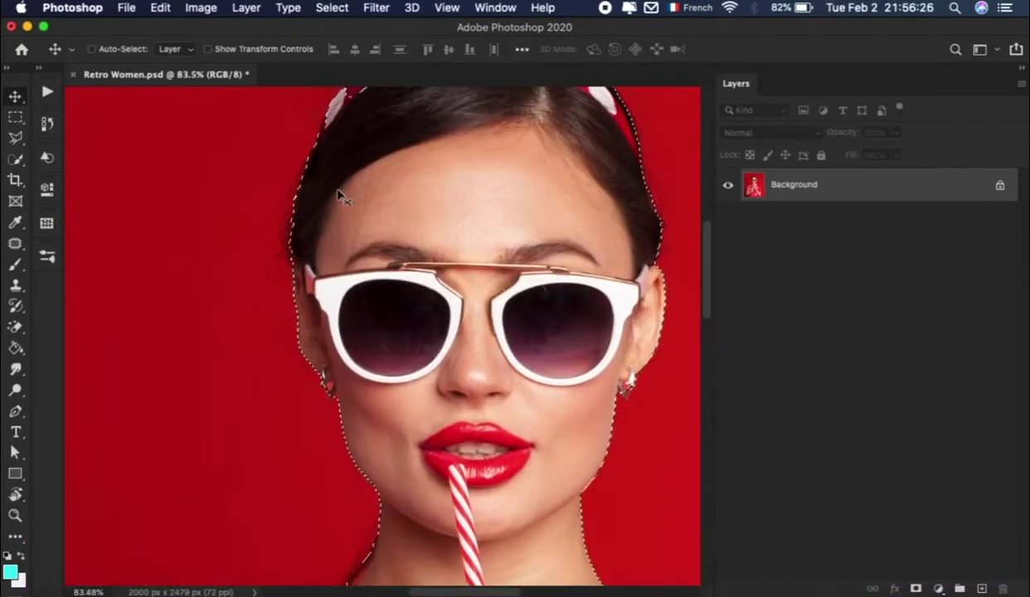
{"action": "scroll", "coordinate": [340, 196], "scroll_direction": "up", "scroll_amount": 3}
{"action": "scroll", "coordinate": [257, 285], "scroll_direction": "up", "scroll_amount": 5}
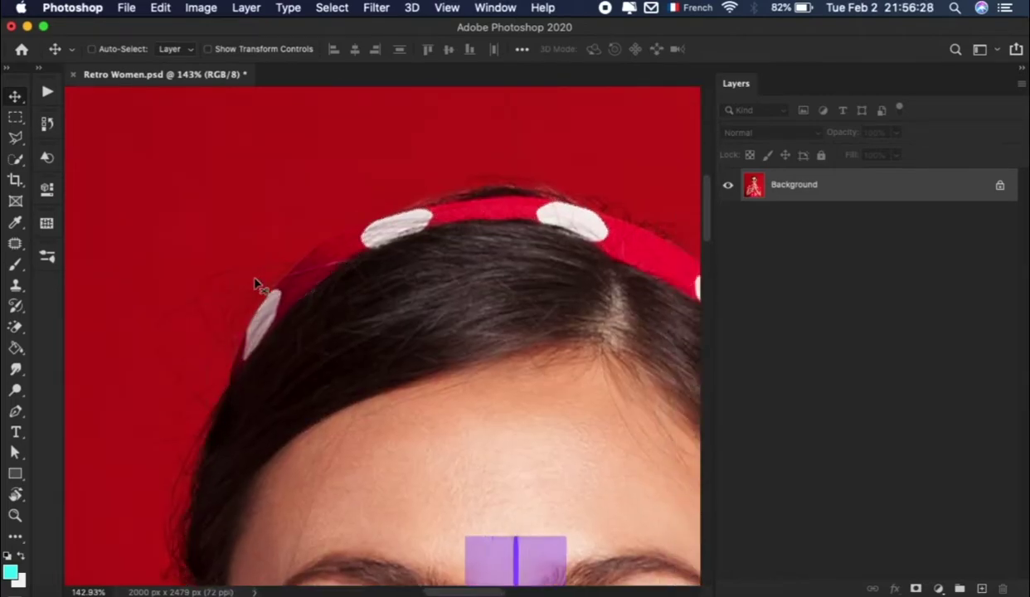
{"action": "scroll", "coordinate": [257, 285], "scroll_direction": "right", "scroll_amount": 3}
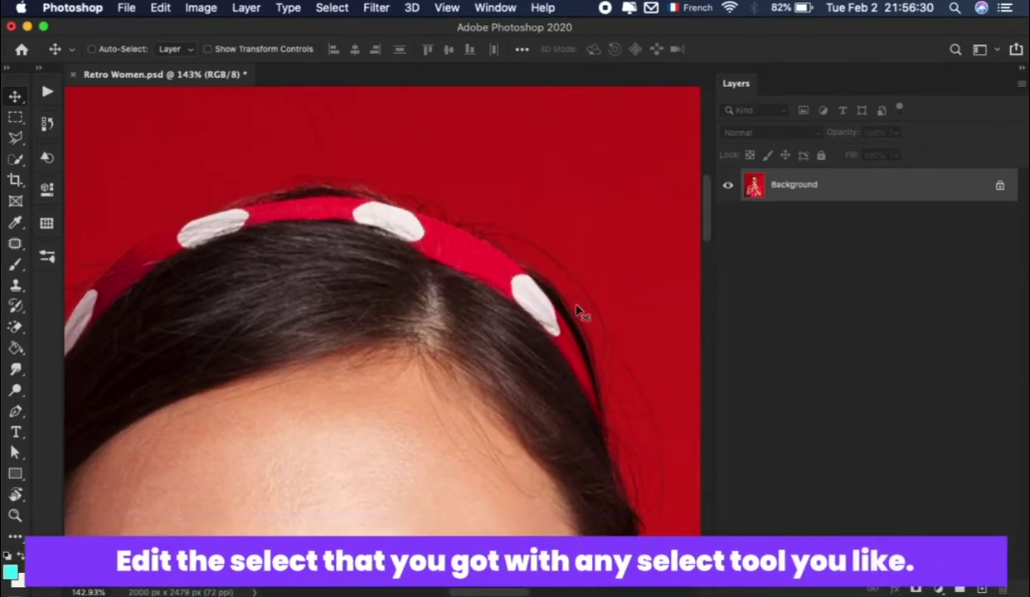
{"action": "scroll", "coordinate": [578, 311], "scroll_direction": "left", "scroll_amount": 3}
{"action": "scroll", "coordinate": [578, 311], "scroll_direction": "up", "scroll_amount": 1}
{"action": "left_click", "coordinate": [18, 160]}
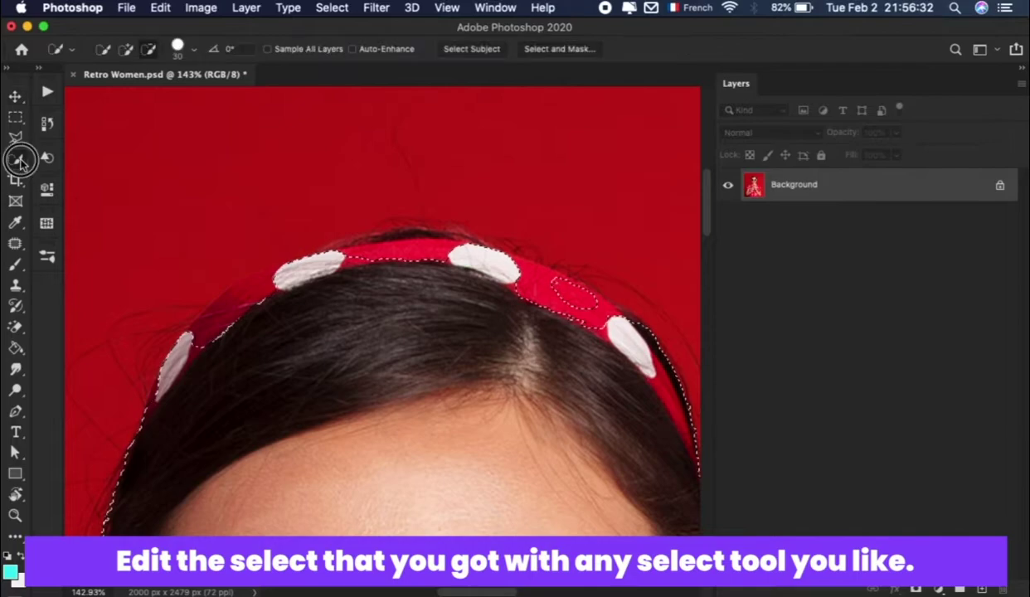
{"action": "right_click", "coordinate": [20, 160]}
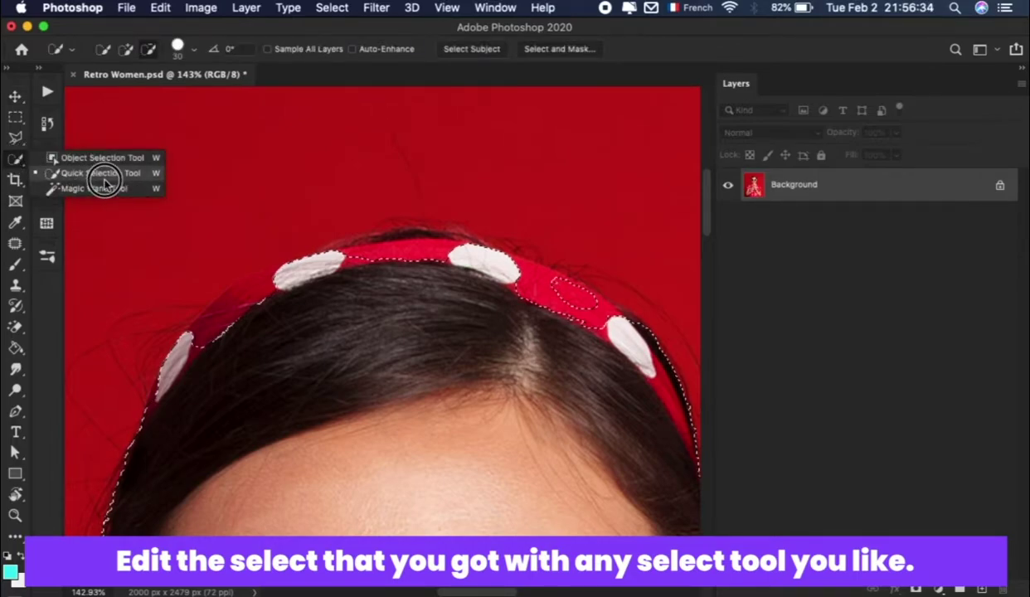
{"action": "left_click", "coordinate": [101, 173]}
{"action": "left_click", "coordinate": [125, 48]}
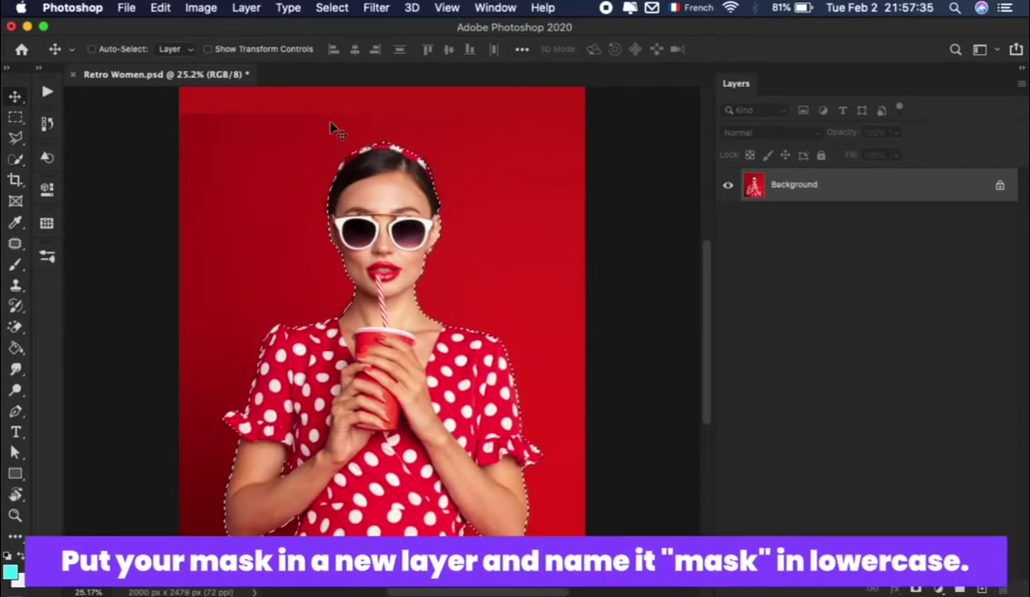
- Copy the selected woman to a new layer named 'mask', reselect its outline, and open the foreground colour picker
{"action": "left_click", "coordinate": [247, 7]}
{"action": "mouse_move", "coordinate": [253, 27]}
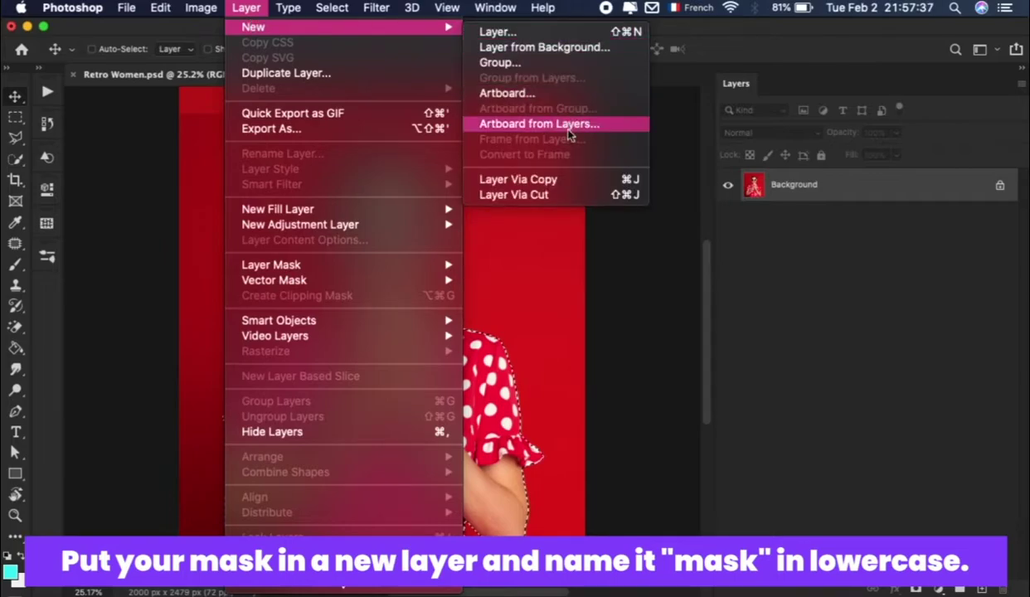
{"action": "left_click", "coordinate": [579, 180]}
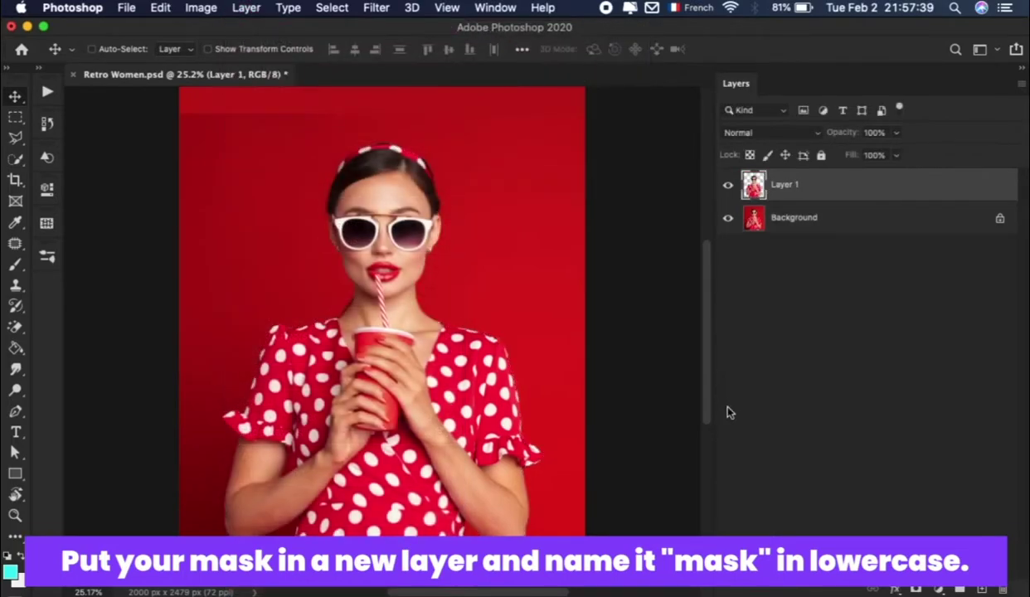
{"action": "double_click", "coordinate": [786, 184]}
{"action": "type", "text": "mask"}
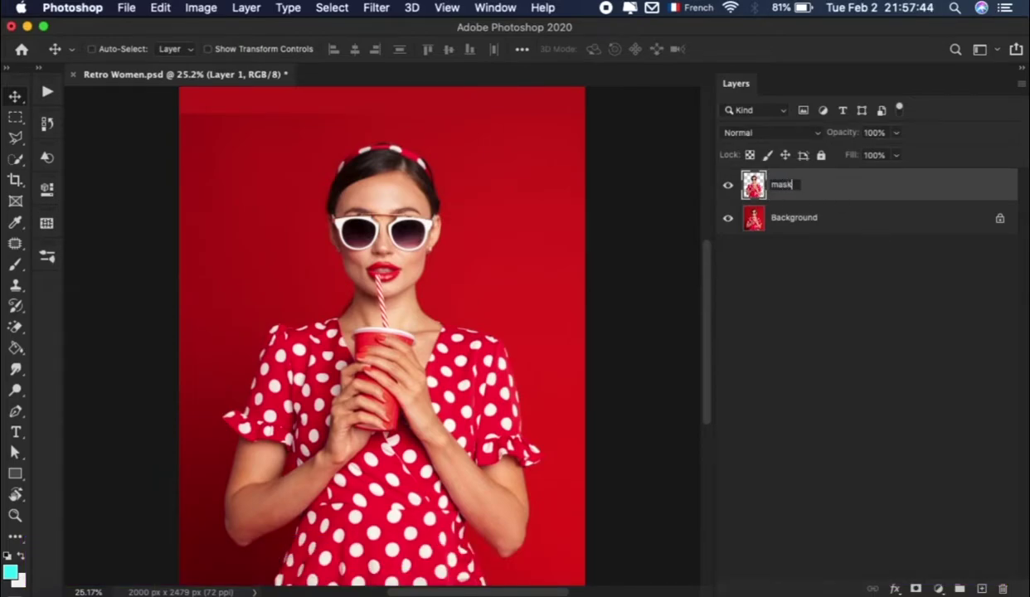
{"action": "key", "text": "Return"}
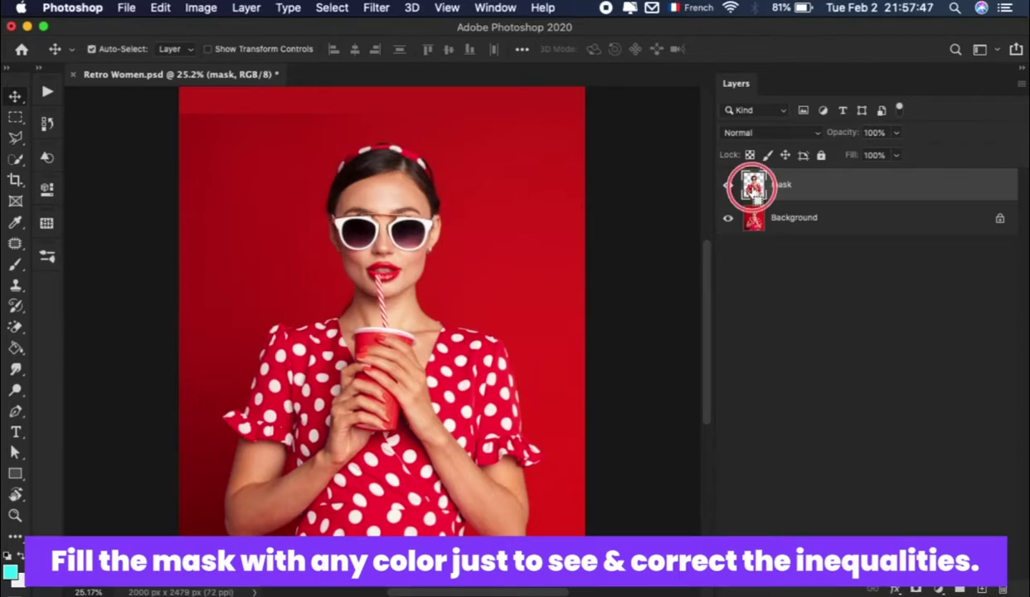
{"action": "left_click", "coordinate": [753, 188], "text": "super"}
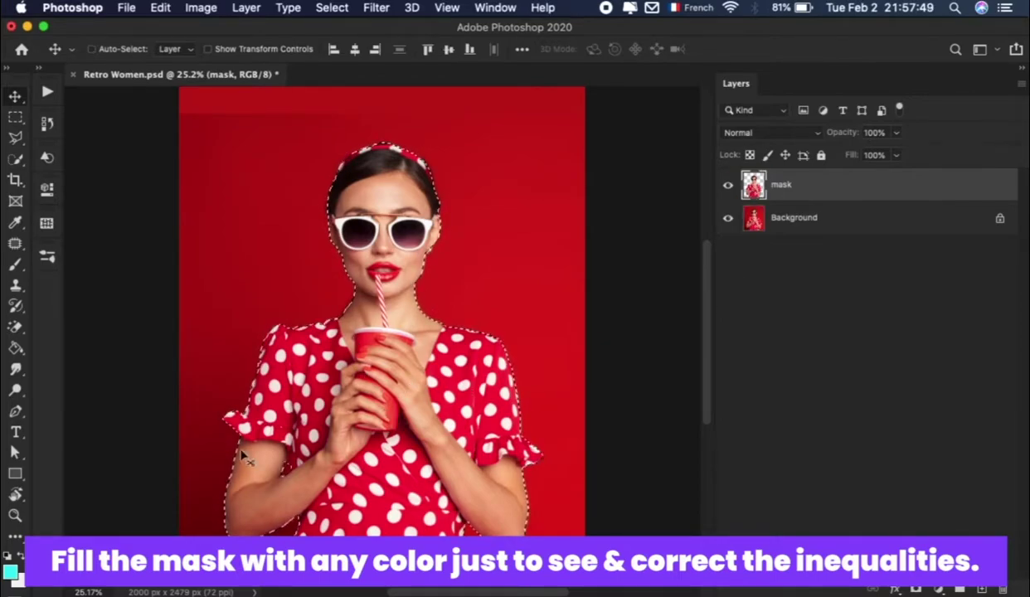
{"action": "left_click", "coordinate": [10, 569]}
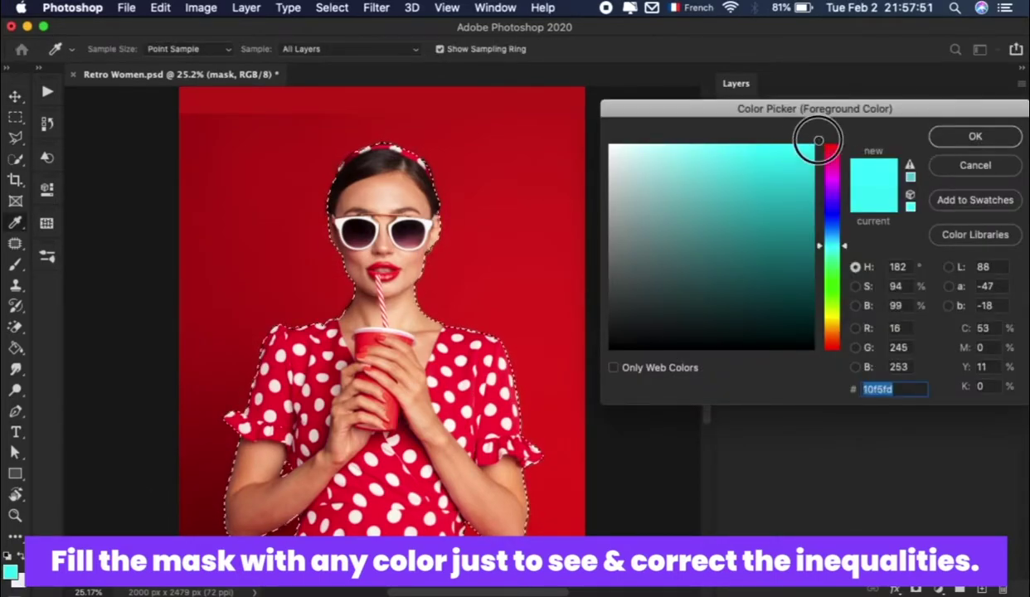
- Fill the selection with the cyan foreground colour via Edit > Fill
{"action": "left_click", "coordinate": [932, 137]}
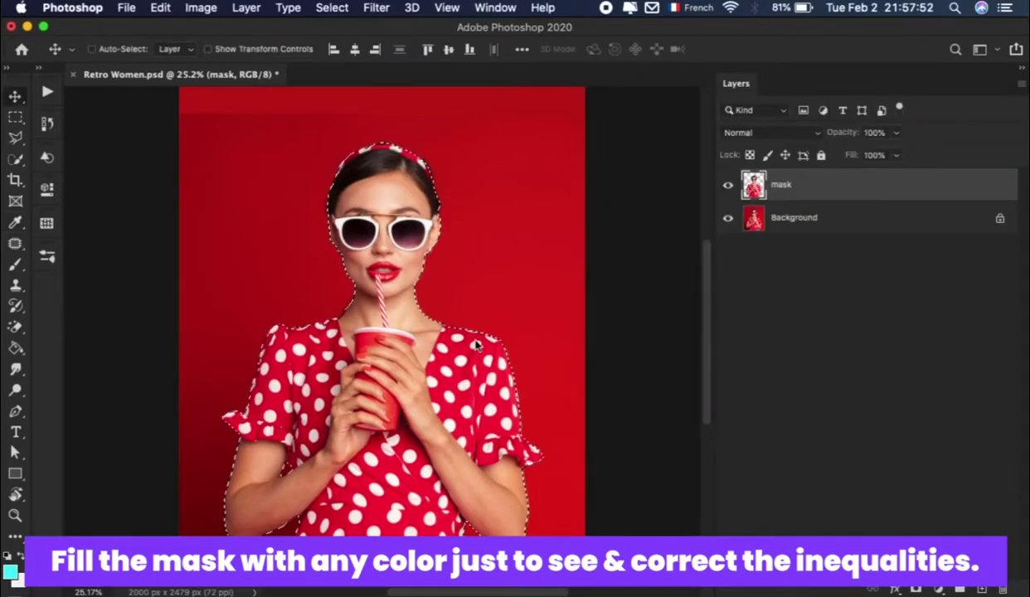
{"action": "left_click", "coordinate": [159, 7]}
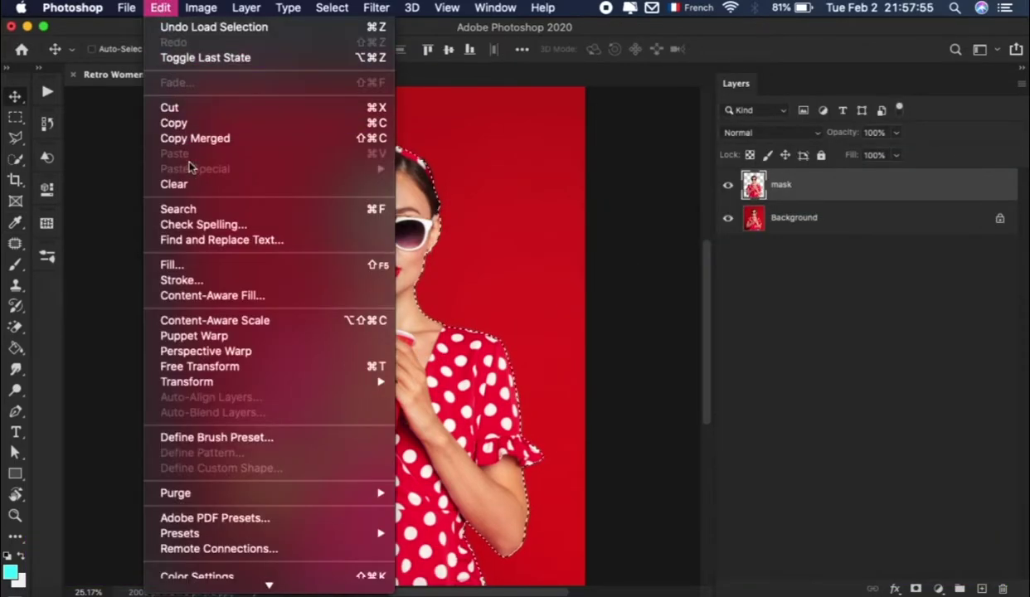
{"action": "left_click", "coordinate": [195, 264]}
{"action": "left_click", "coordinate": [670, 194]}
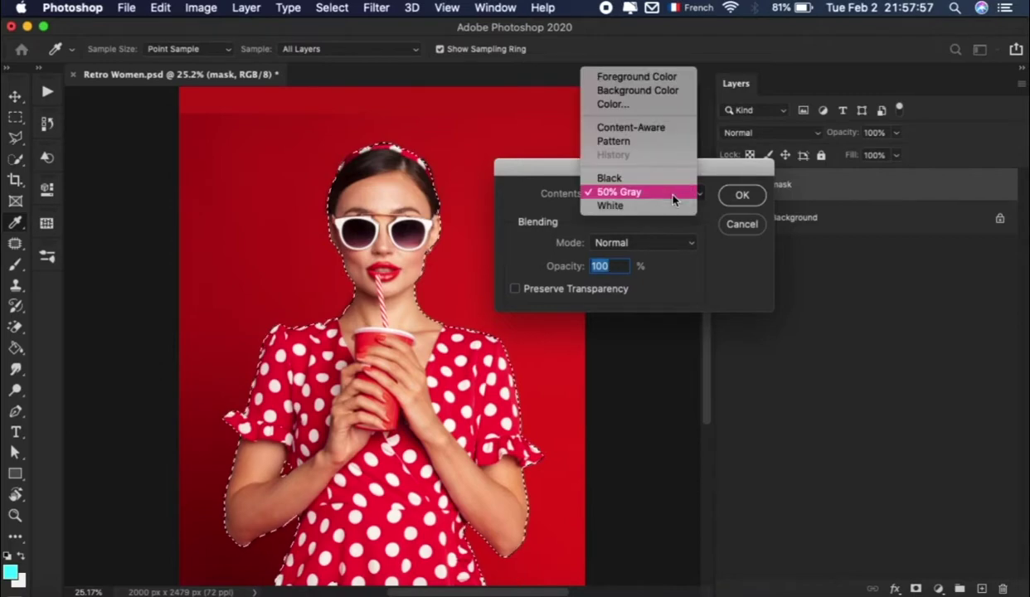
{"action": "left_click", "coordinate": [655, 79]}
{"action": "left_click", "coordinate": [741, 197]}
{"action": "key", "text": "v"}
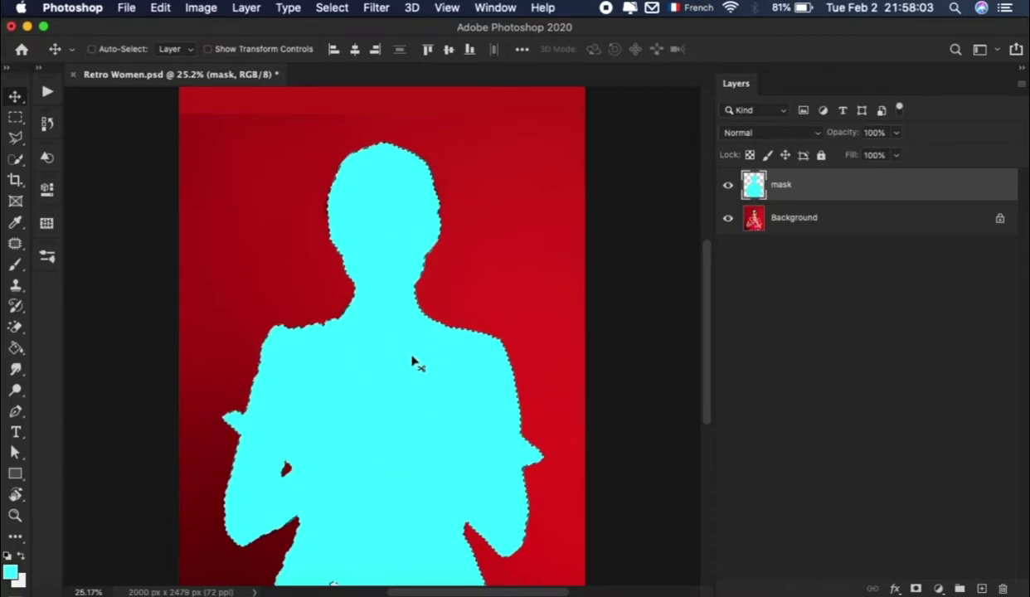
- Deselect, then inspect the cyan silhouette's edges against the photo beneath
{"action": "left_click", "coordinate": [331, 7]}
{"action": "left_click", "coordinate": [340, 41]}
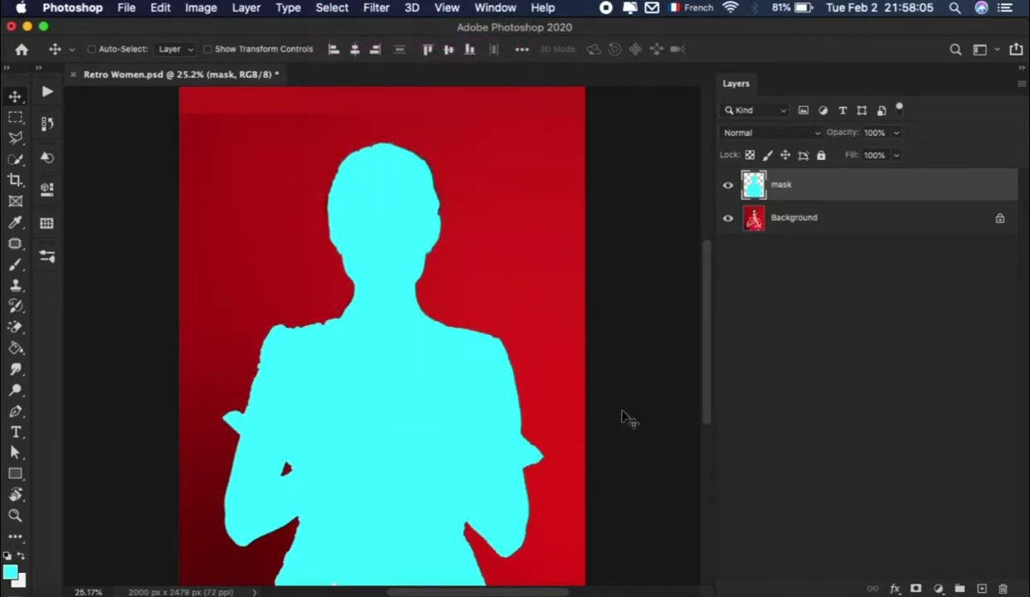
{"action": "scroll", "coordinate": [347, 404], "scroll_direction": "up", "scroll_amount": 5}
{"action": "scroll", "coordinate": [347, 404], "scroll_direction": "up", "scroll_amount": 5}
{"action": "scroll", "coordinate": [346, 403], "scroll_direction": "left", "scroll_amount": 5}
{"action": "scroll", "coordinate": [347, 404], "scroll_direction": "down", "scroll_amount": 3}
{"action": "scroll", "coordinate": [347, 403], "scroll_direction": "right", "scroll_amount": 3}
{"action": "scroll", "coordinate": [259, 304], "scroll_direction": "up", "scroll_amount": 1}
{"action": "scroll", "coordinate": [260, 304], "scroll_direction": "up", "scroll_amount": 4}
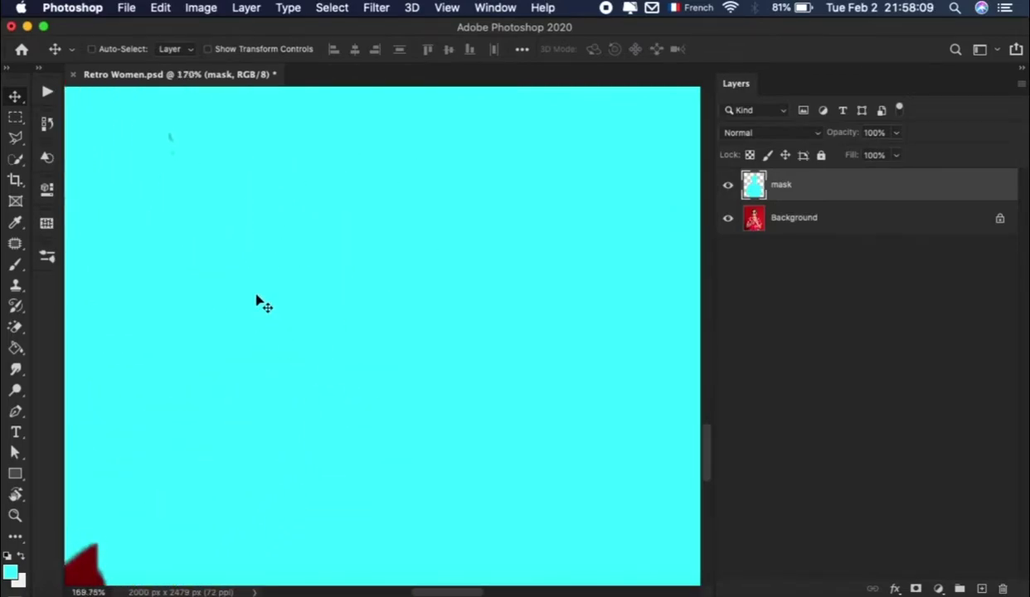
{"action": "scroll", "coordinate": [251, 309], "scroll_direction": "down", "scroll_amount": 3}
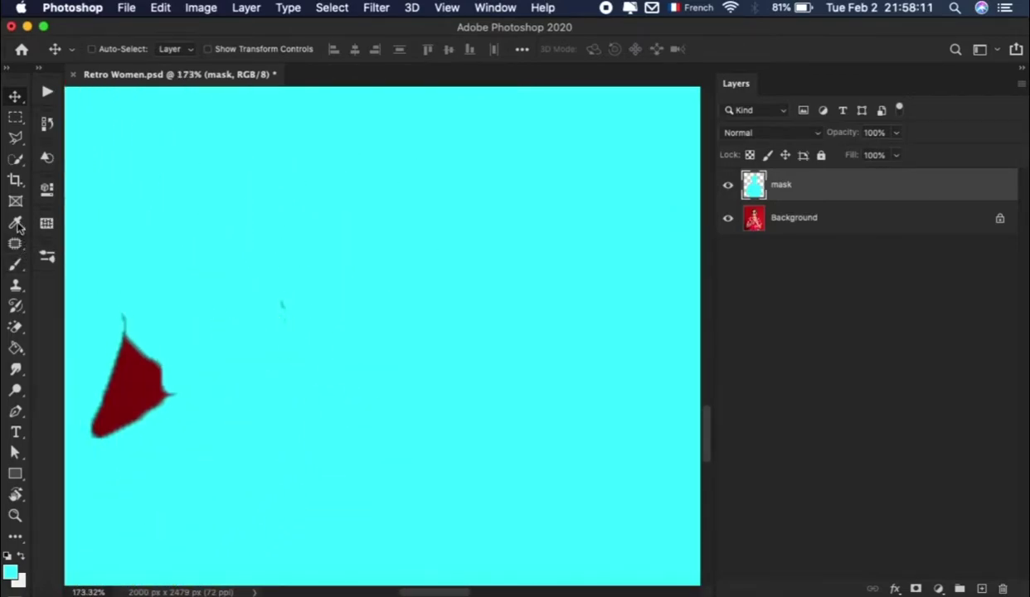
{"action": "left_click", "coordinate": [15, 268]}
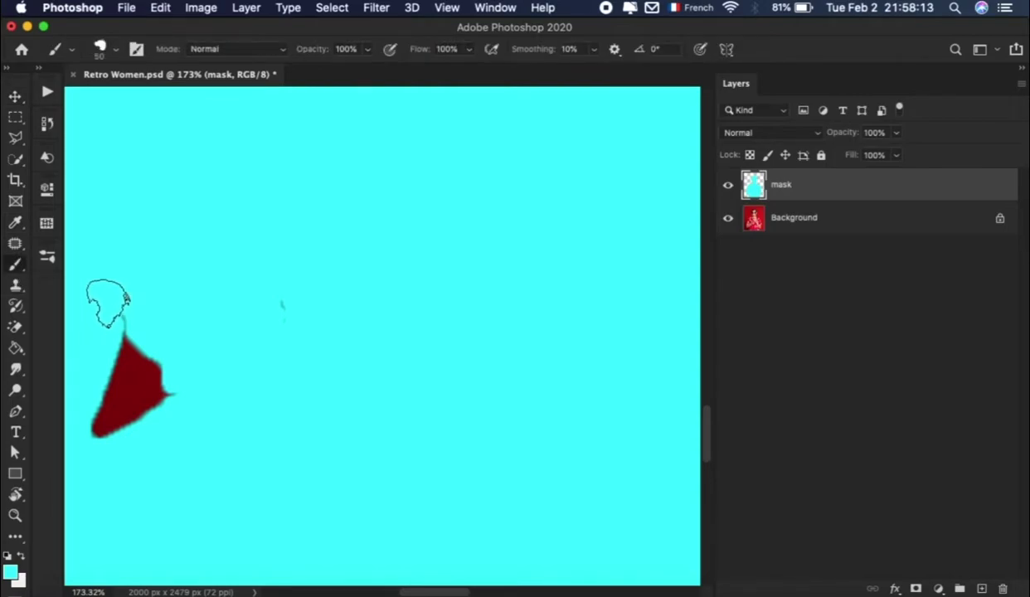
{"action": "scroll", "coordinate": [264, 340], "scroll_direction": "down", "scroll_amount": 3}
{"action": "scroll", "coordinate": [265, 340], "scroll_direction": "left", "scroll_amount": 5}
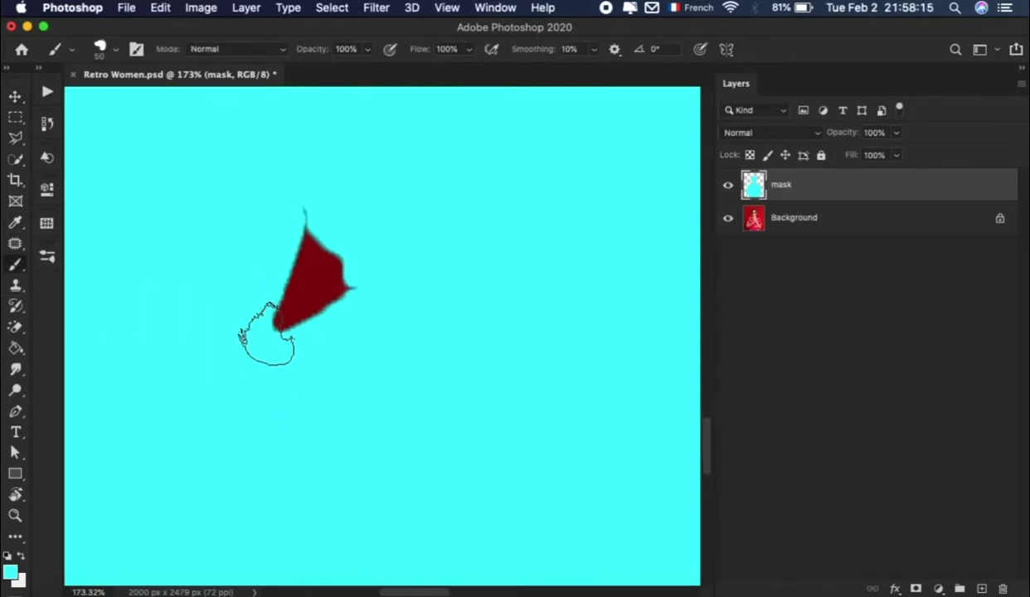
{"action": "key", "text": "v"}
{"action": "scroll", "coordinate": [272, 336], "scroll_direction": "down", "scroll_amount": 8}
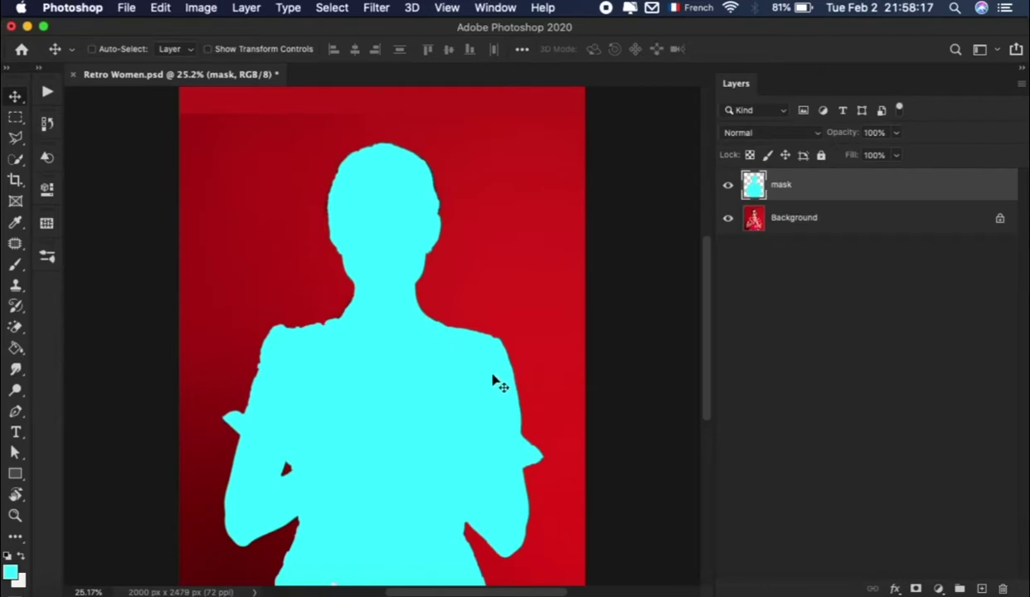
{"action": "left_click", "coordinate": [727, 184]}
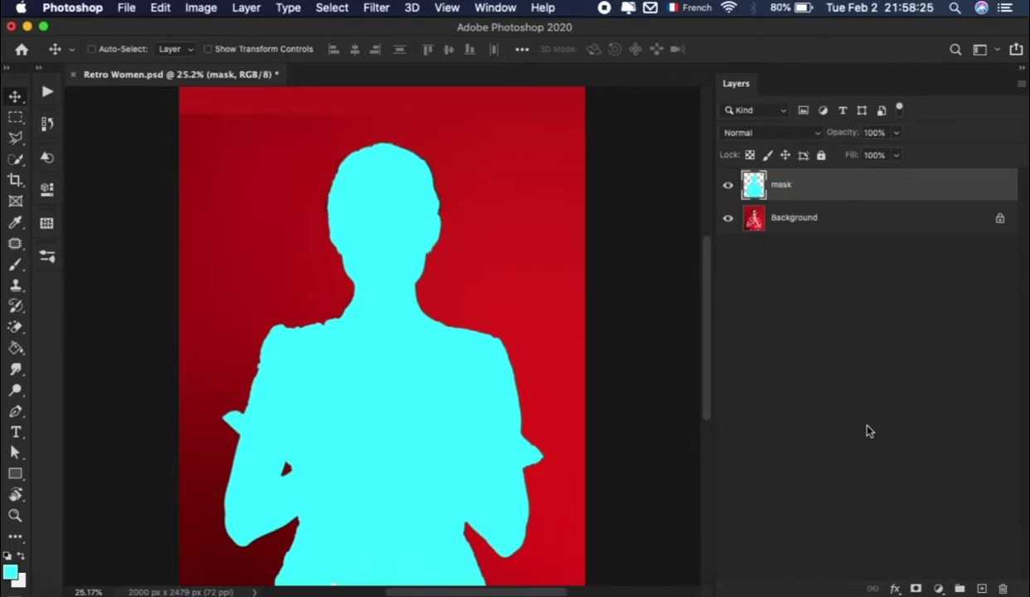
- Hide the mask layer and browse for a script, navigating to the Main File folder
{"action": "left_click", "coordinate": [727, 184]}
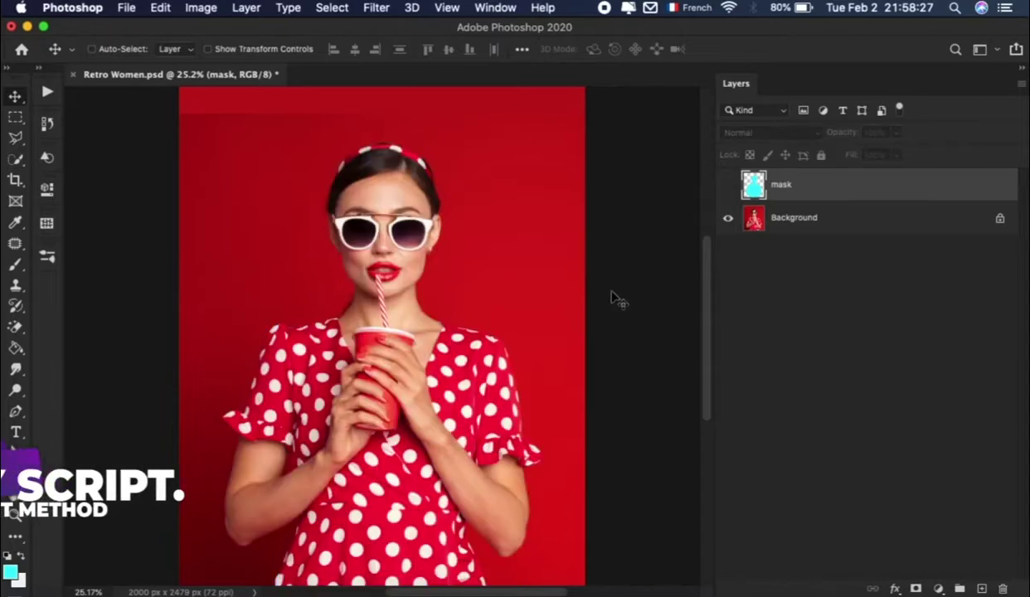
{"action": "left_click", "coordinate": [126, 7]}
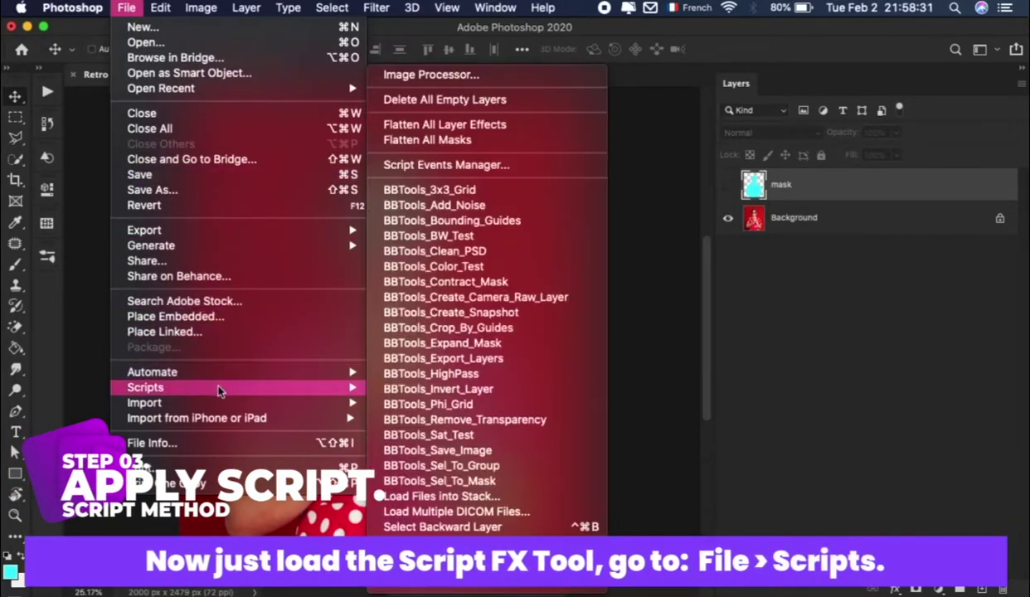
{"action": "mouse_move", "coordinate": [145, 388]}
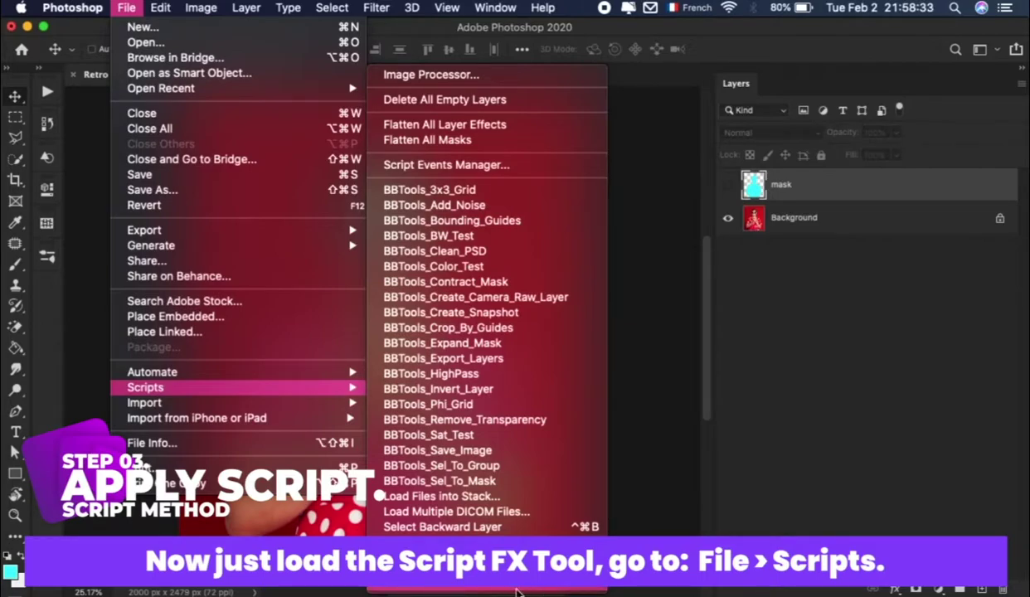
{"action": "left_click", "coordinate": [498, 572]}
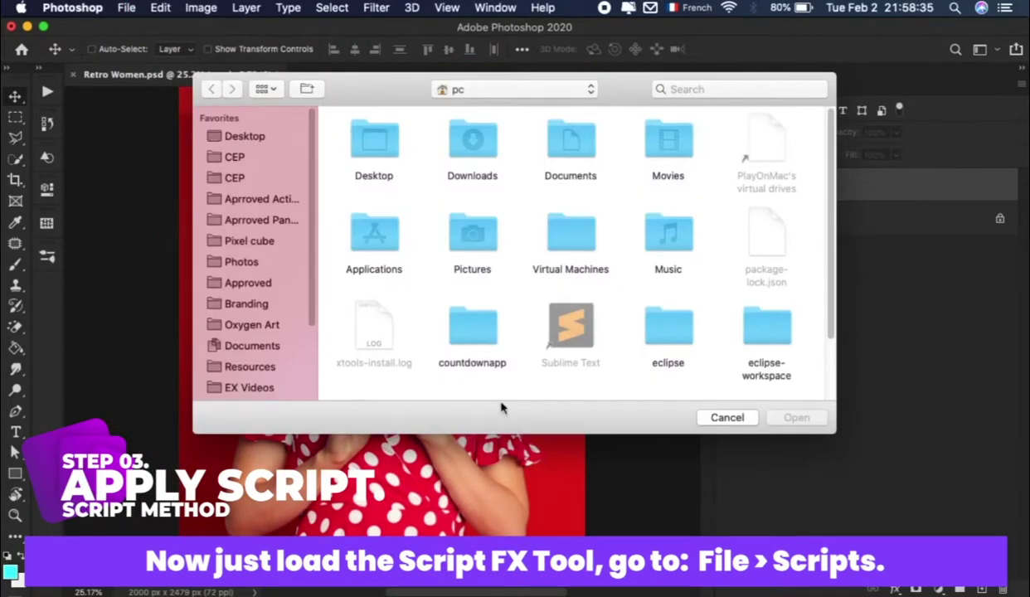
{"action": "left_click", "coordinate": [489, 88]}
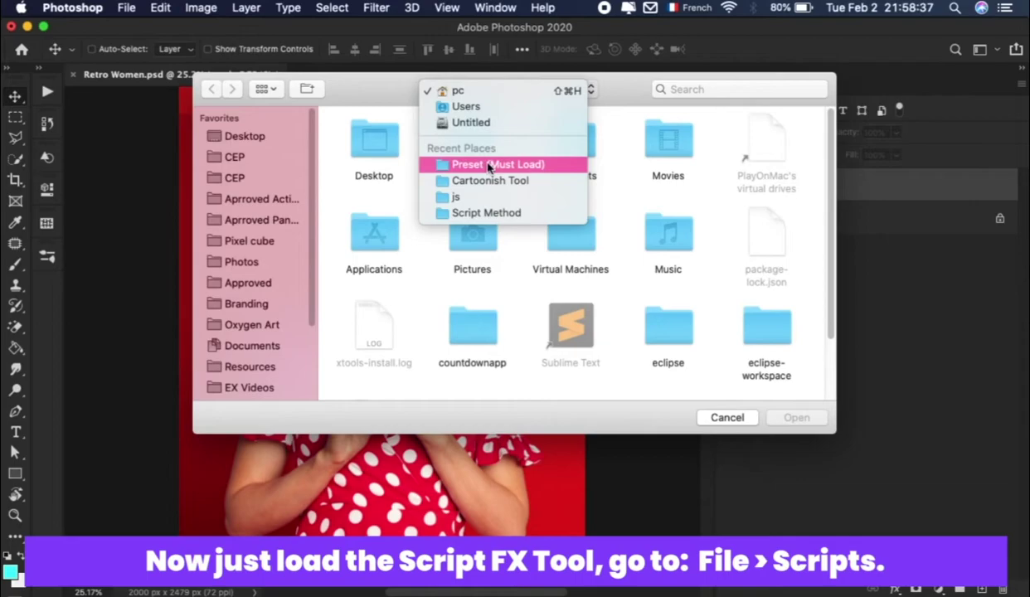
{"action": "left_click", "coordinate": [489, 164]}
{"action": "left_click", "coordinate": [489, 93]}
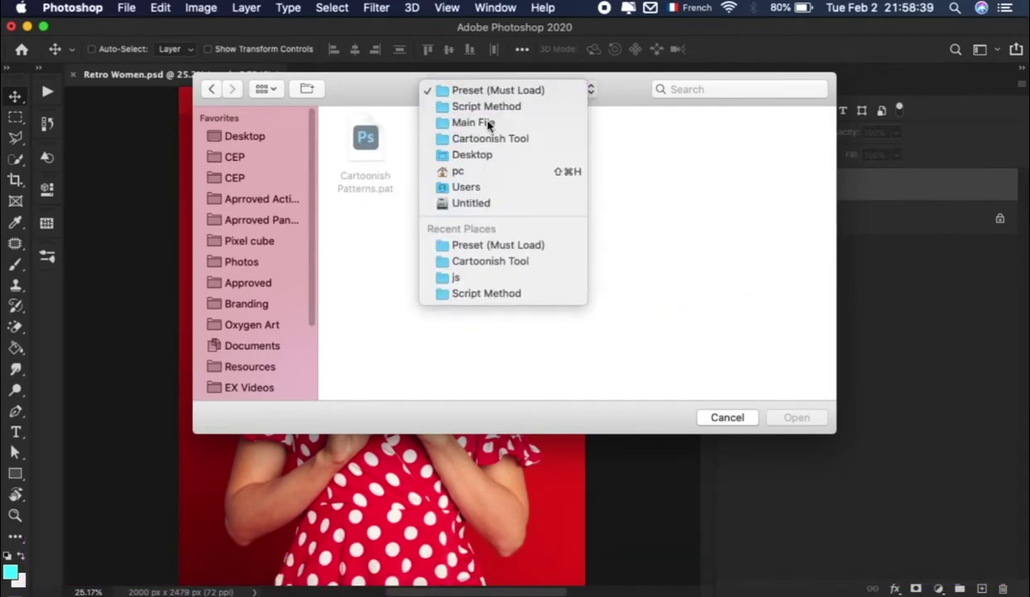
{"action": "left_click", "coordinate": [490, 122]}
- Run Cartoonish FX.jsx from the Script Method/Cartoonish Tool folder
{"action": "left_click", "coordinate": [543, 139]}
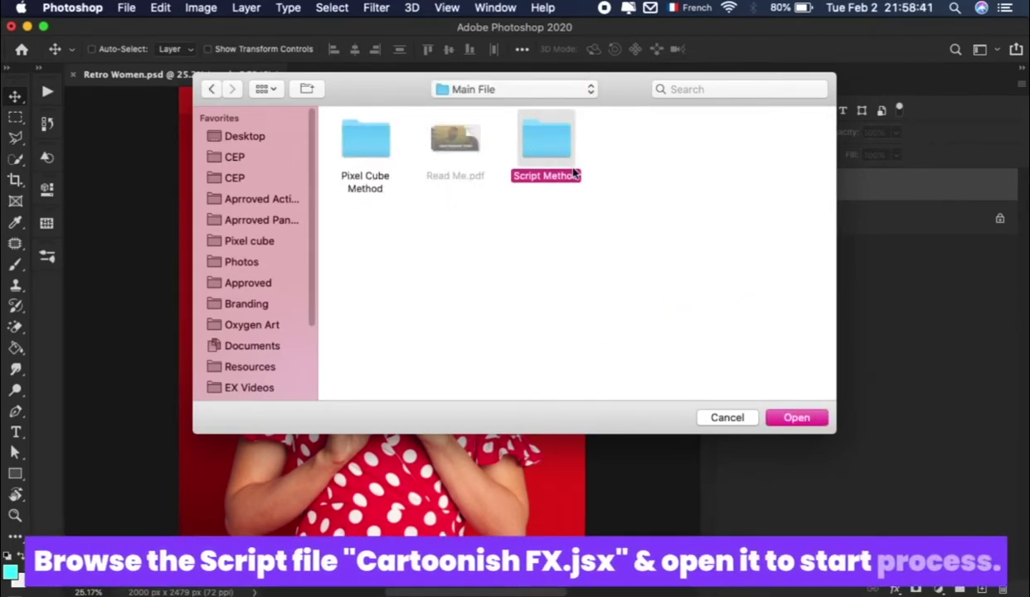
{"action": "double_click", "coordinate": [555, 143]}
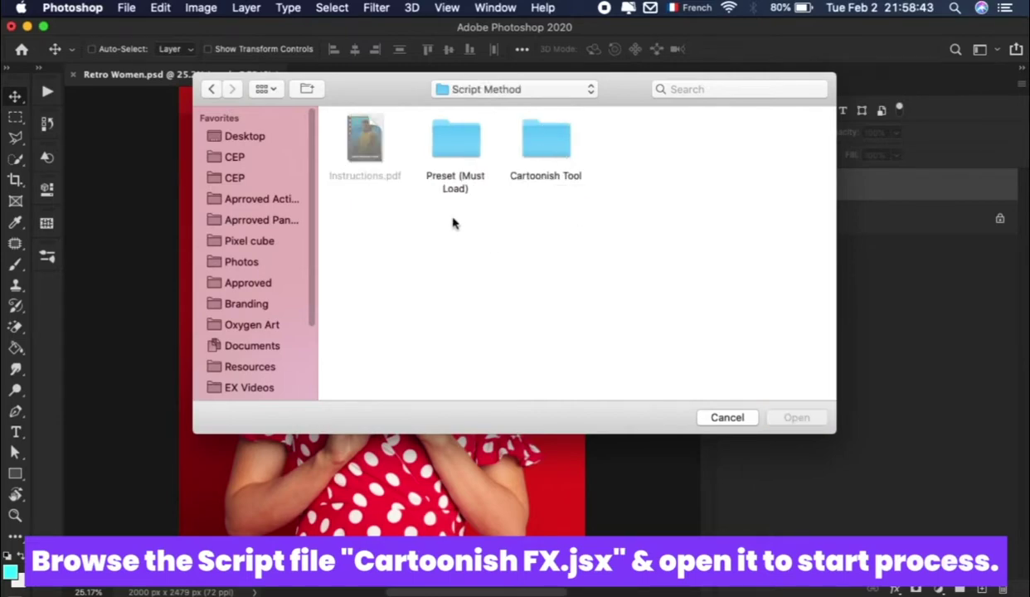
{"action": "left_click", "coordinate": [539, 150]}
{"action": "double_click", "coordinate": [558, 137]}
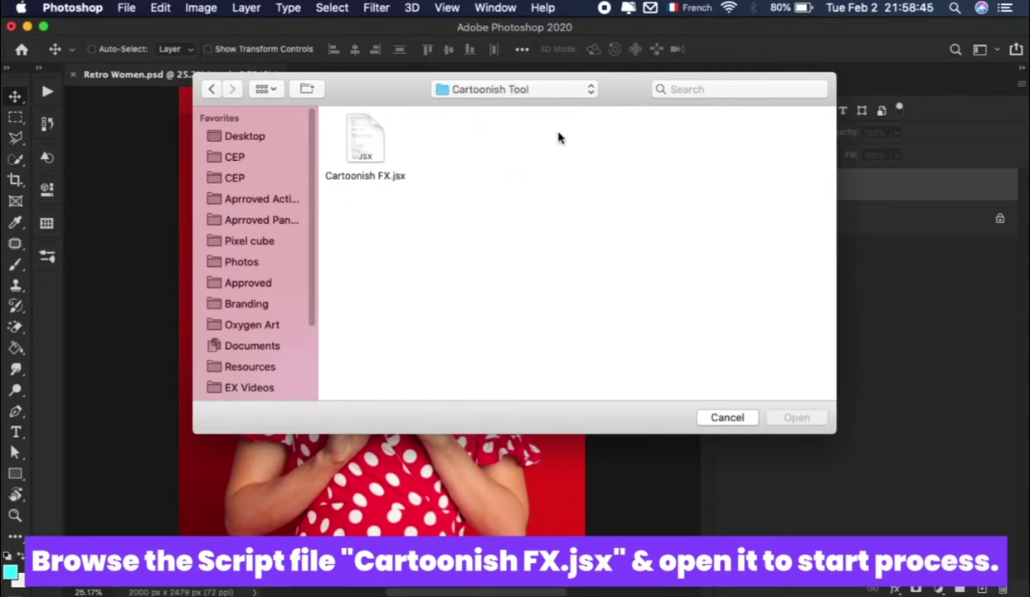
{"action": "left_click", "coordinate": [371, 145]}
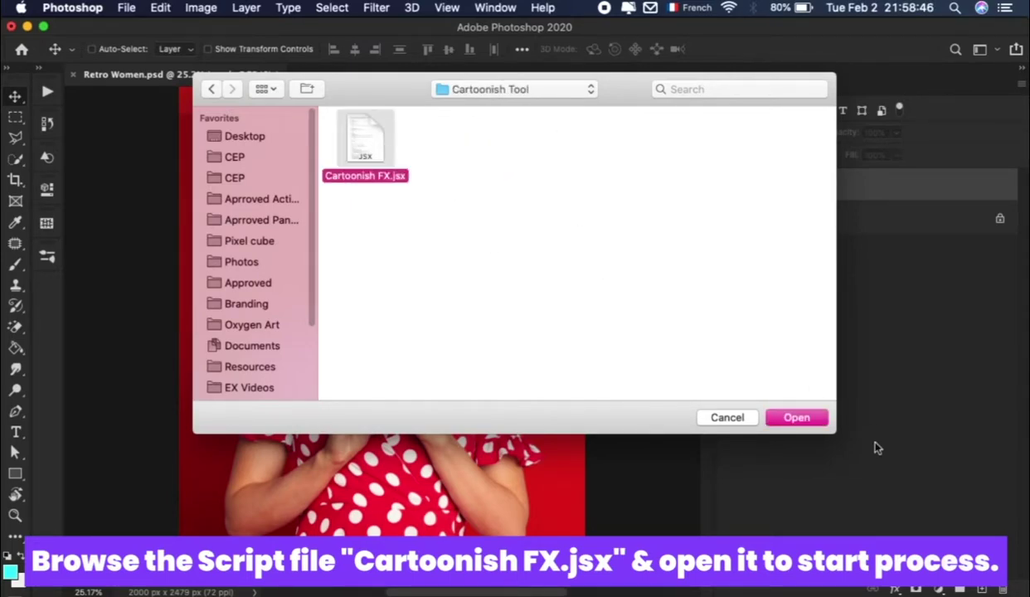
{"action": "left_click", "coordinate": [796, 418]}
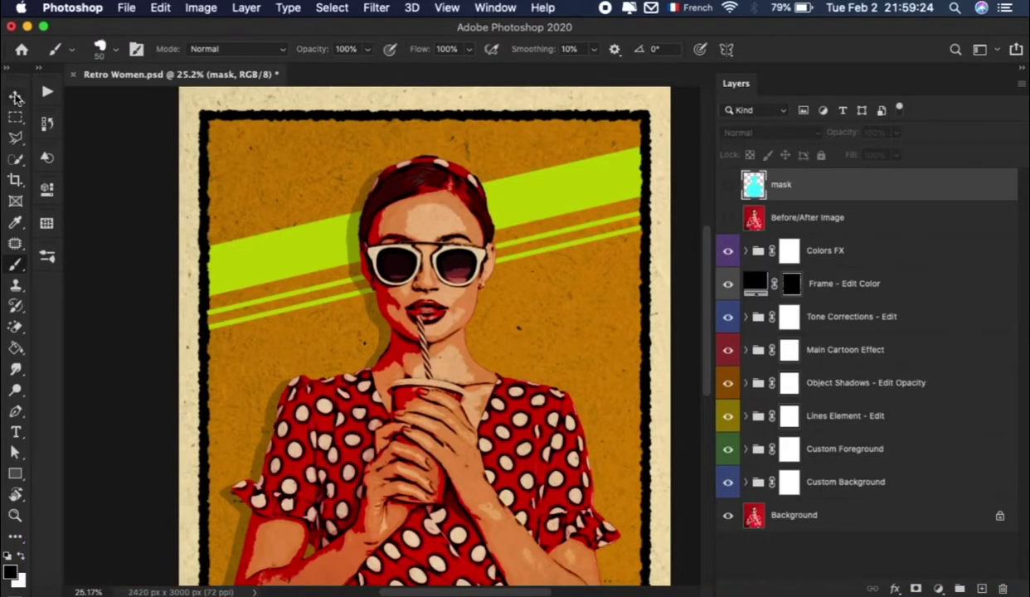
{"action": "left_click", "coordinate": [17, 97]}
{"action": "left_click", "coordinate": [447, 7]}
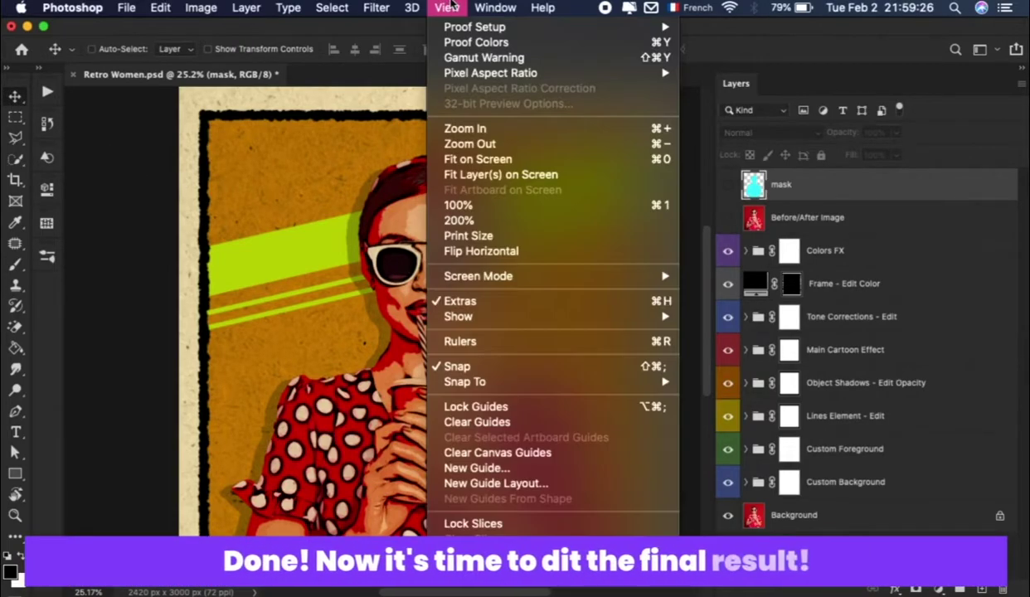
{"action": "left_click", "coordinate": [471, 160]}
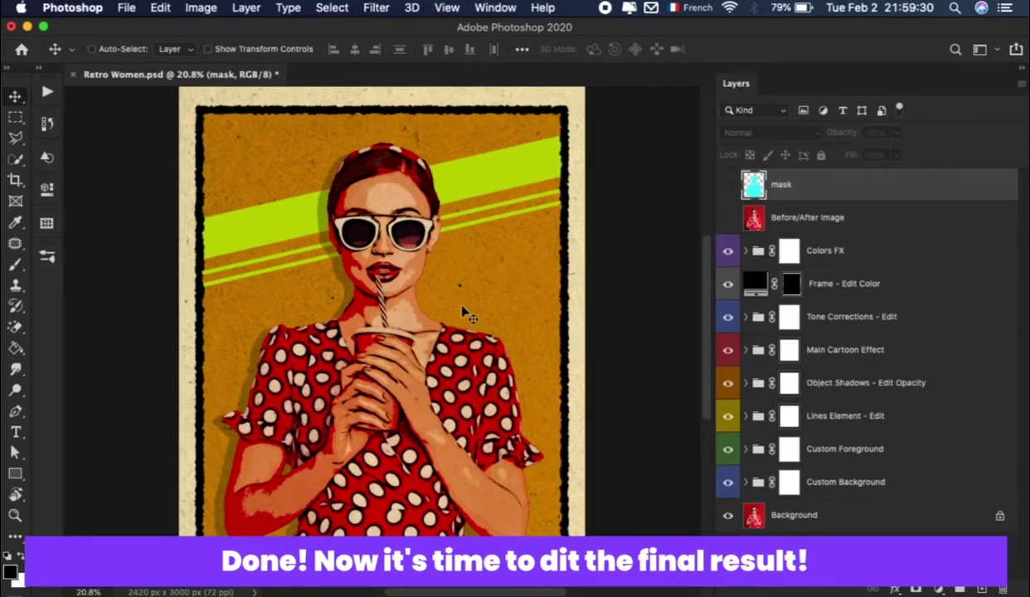
{"action": "left_click", "coordinate": [728, 218]}
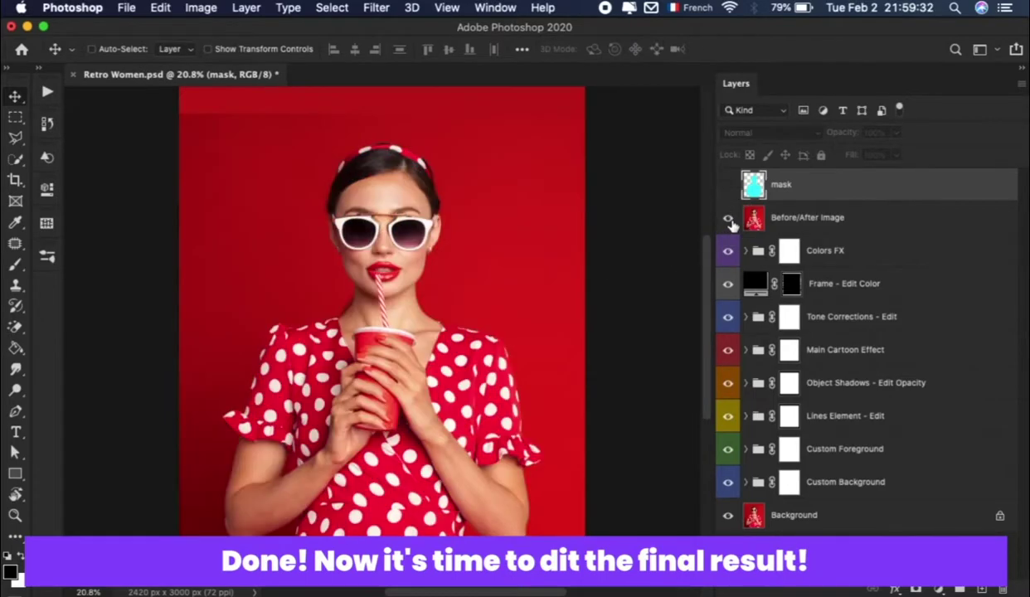
{"action": "left_click", "coordinate": [730, 220]}
{"action": "scroll", "coordinate": [379, 267], "scroll_direction": "up", "scroll_amount": 3}
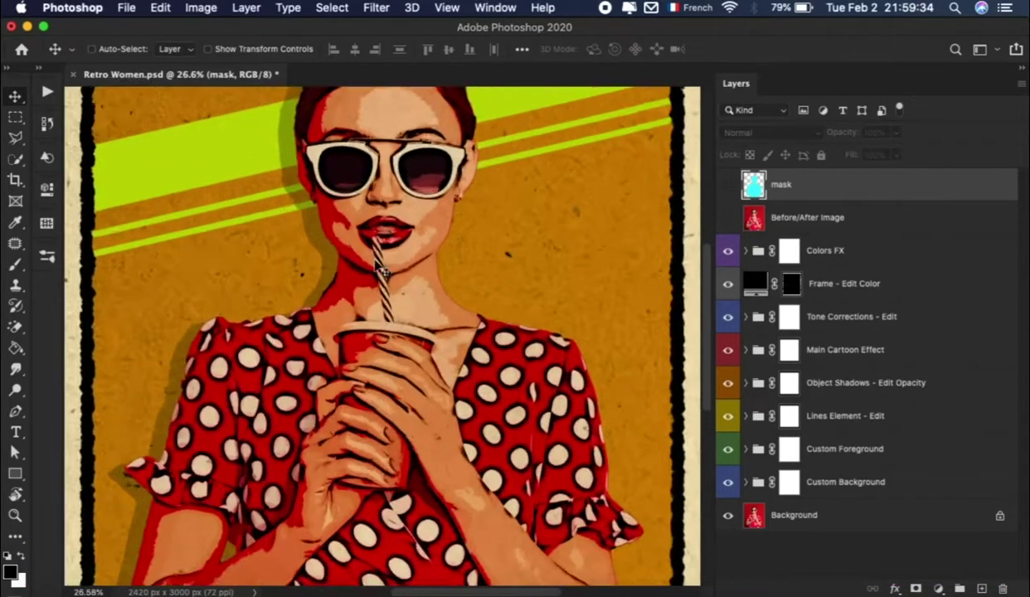
{"action": "scroll", "coordinate": [379, 267], "scroll_direction": "up", "scroll_amount": 2}
{"action": "scroll", "coordinate": [379, 267], "scroll_direction": "down", "scroll_amount": 5}
{"action": "scroll", "coordinate": [379, 267], "scroll_direction": "down", "scroll_amount": 5}
{"action": "scroll", "coordinate": [378, 267], "scroll_direction": "down", "scroll_amount": 3}
{"action": "scroll", "coordinate": [379, 267], "scroll_direction": "left", "scroll_amount": 3}
{"action": "scroll", "coordinate": [379, 267], "scroll_direction": "right", "scroll_amount": 5}
{"action": "scroll", "coordinate": [379, 267], "scroll_direction": "right", "scroll_amount": 5}
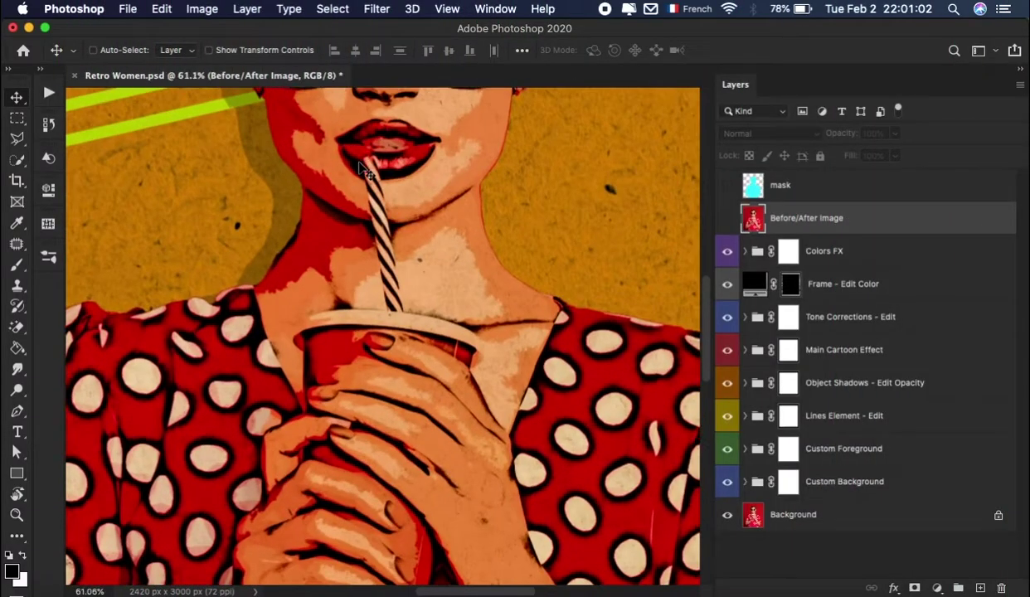
{"action": "scroll", "coordinate": [363, 169], "scroll_direction": "up", "scroll_amount": 5}
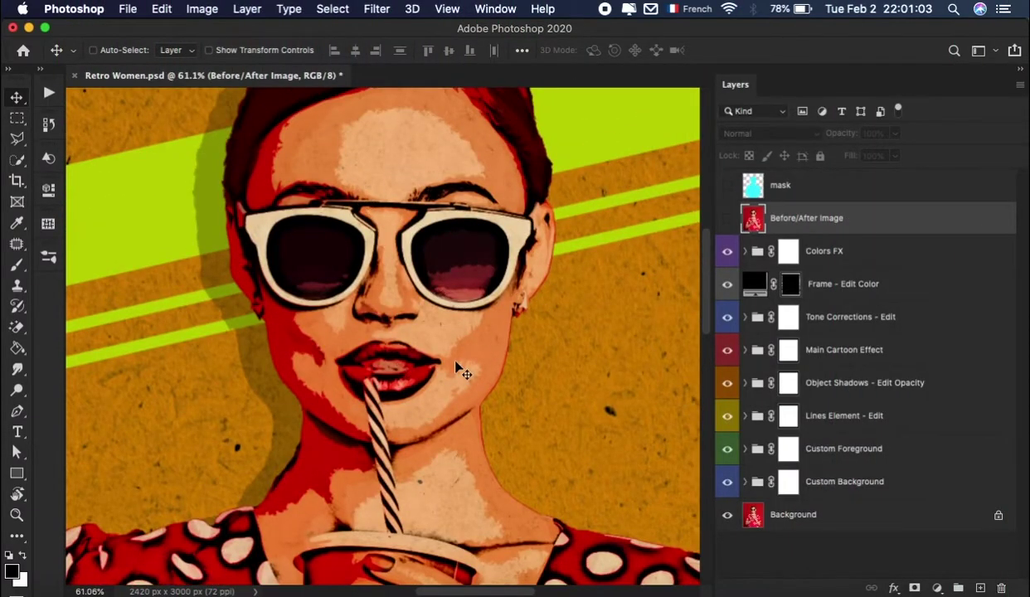
{"action": "scroll", "coordinate": [462, 370], "scroll_direction": "down", "scroll_amount": 8}
{"action": "scroll", "coordinate": [462, 371], "scroll_direction": "down", "scroll_amount": 6}
{"action": "key", "text": "super+0"}
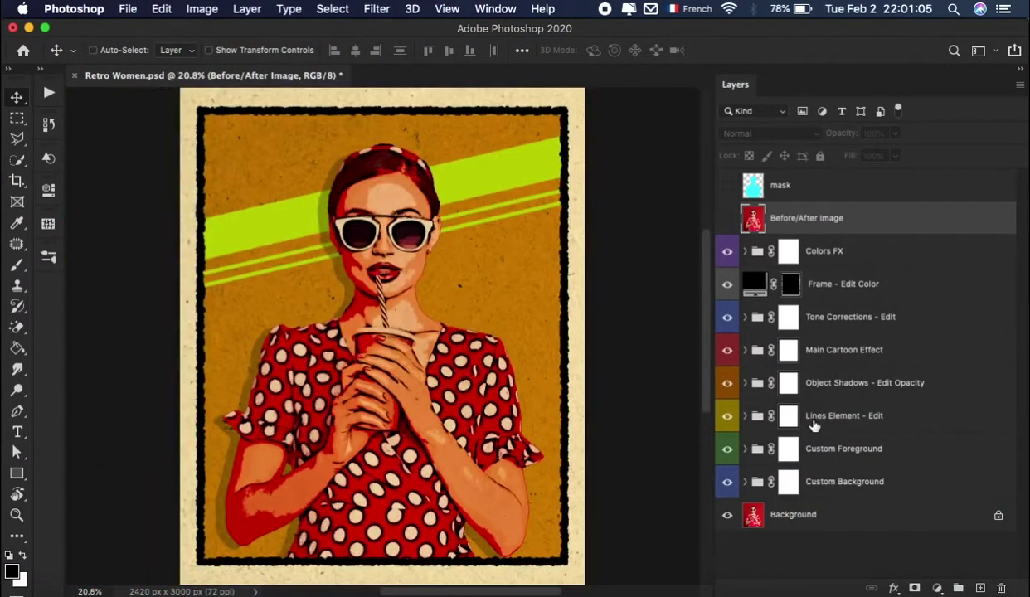
{"action": "left_click", "coordinate": [792, 252]}
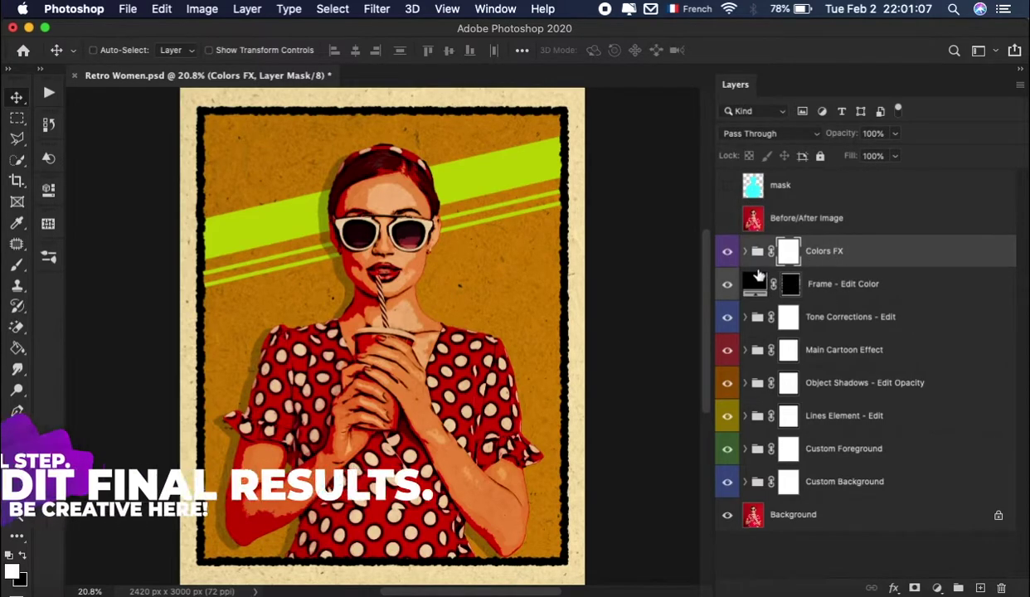
{"action": "left_click", "coordinate": [745, 251]}
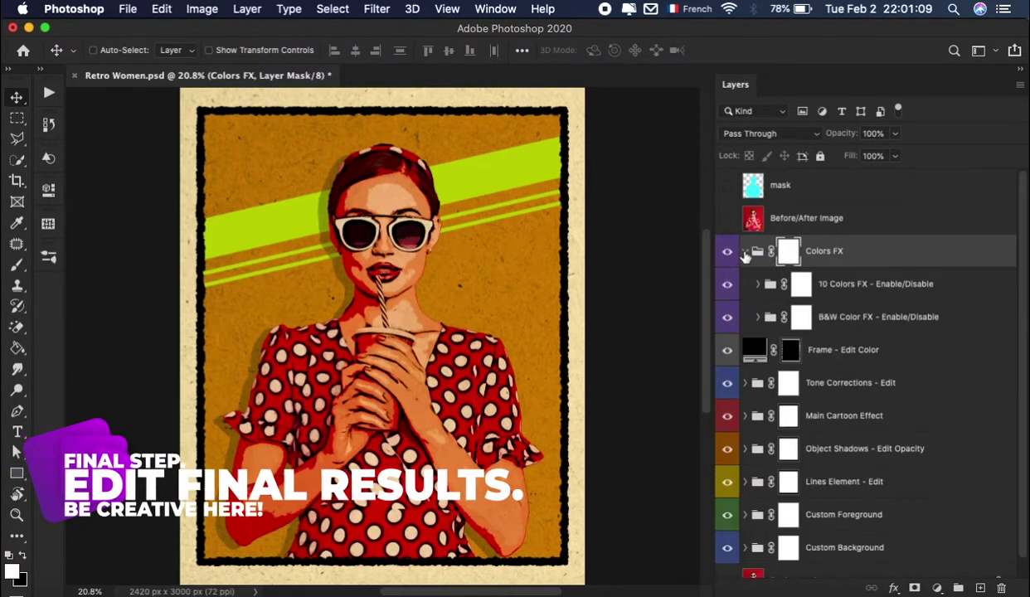
{"action": "left_click", "coordinate": [885, 284]}
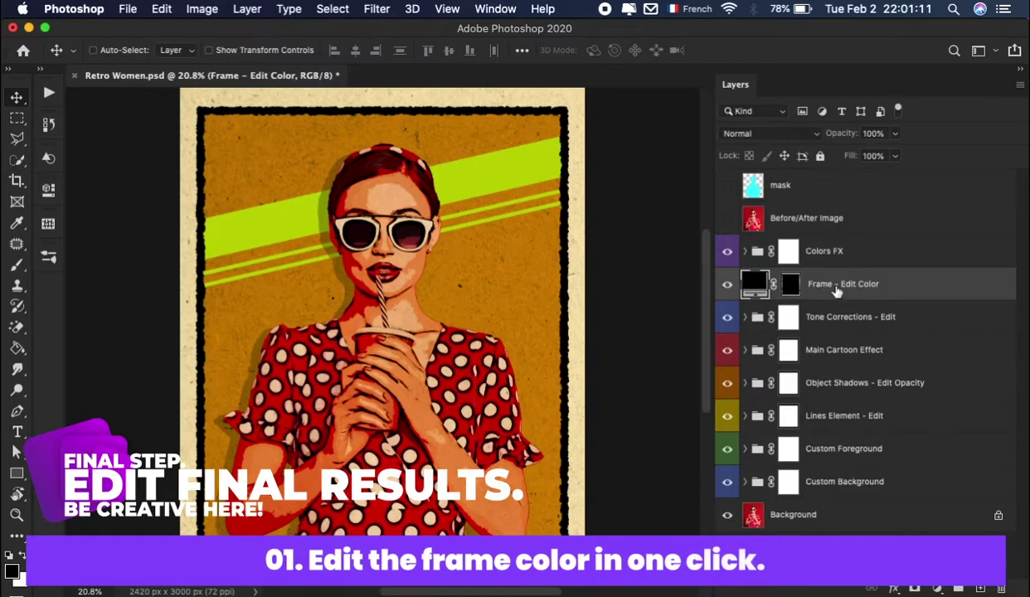
{"action": "scroll", "coordinate": [598, 264], "scroll_direction": "up", "scroll_amount": 3}
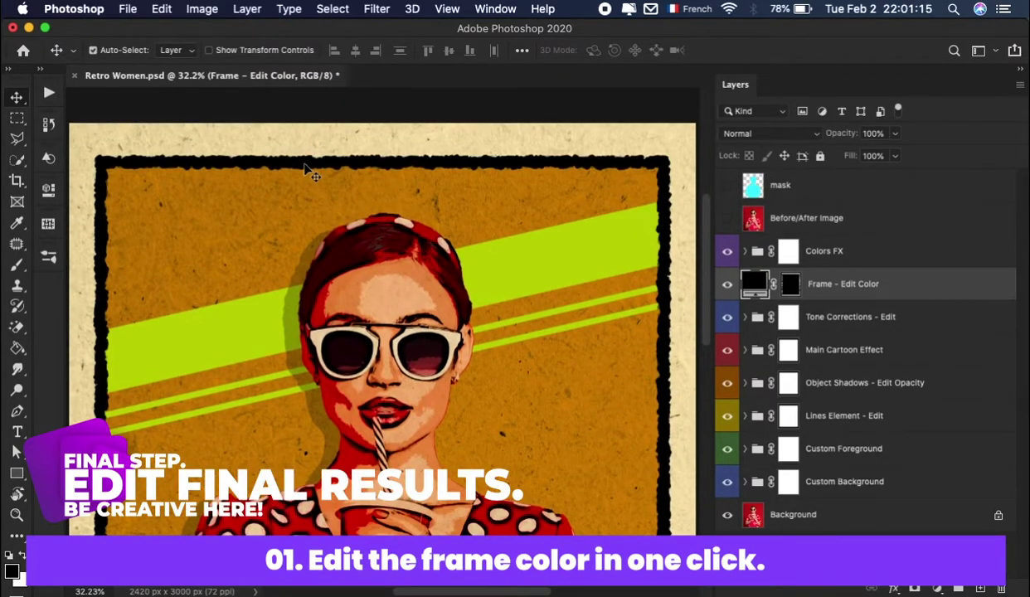
{"action": "scroll", "coordinate": [307, 170], "scroll_direction": "down", "scroll_amount": 3}
{"action": "double_click", "coordinate": [753, 284]}
{"action": "left_click", "coordinate": [611, 148]}
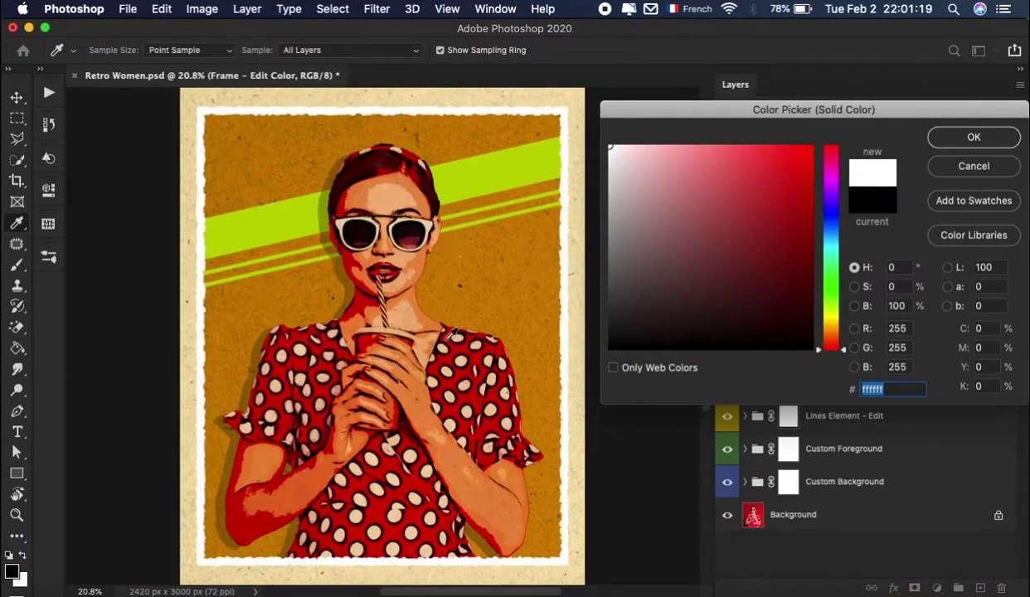
{"action": "left_click", "coordinate": [450, 340]}
{"action": "left_click", "coordinate": [472, 349]}
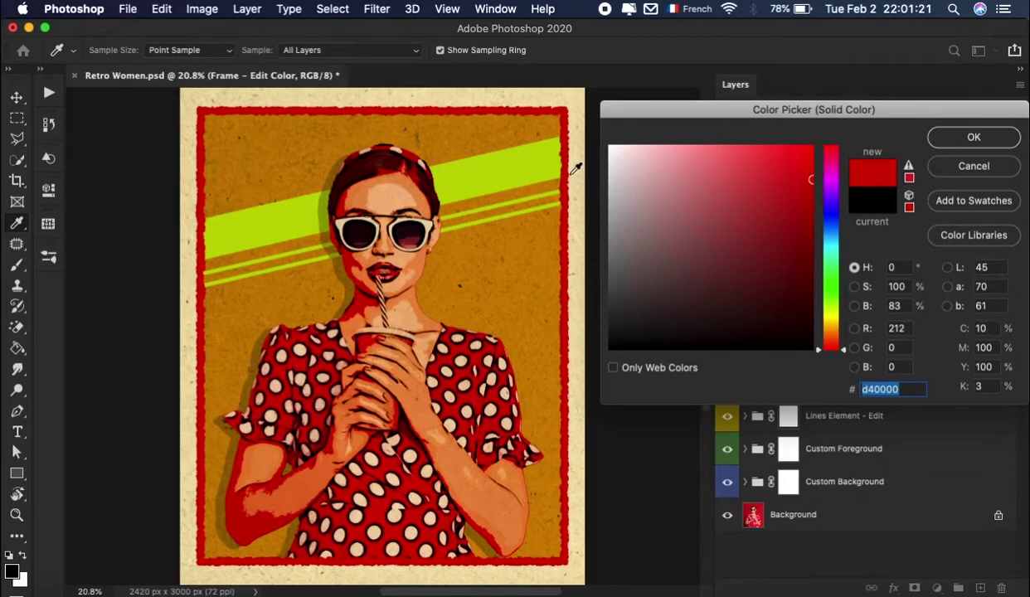
{"action": "left_click", "coordinate": [528, 329]}
{"action": "left_click", "coordinate": [501, 413]}
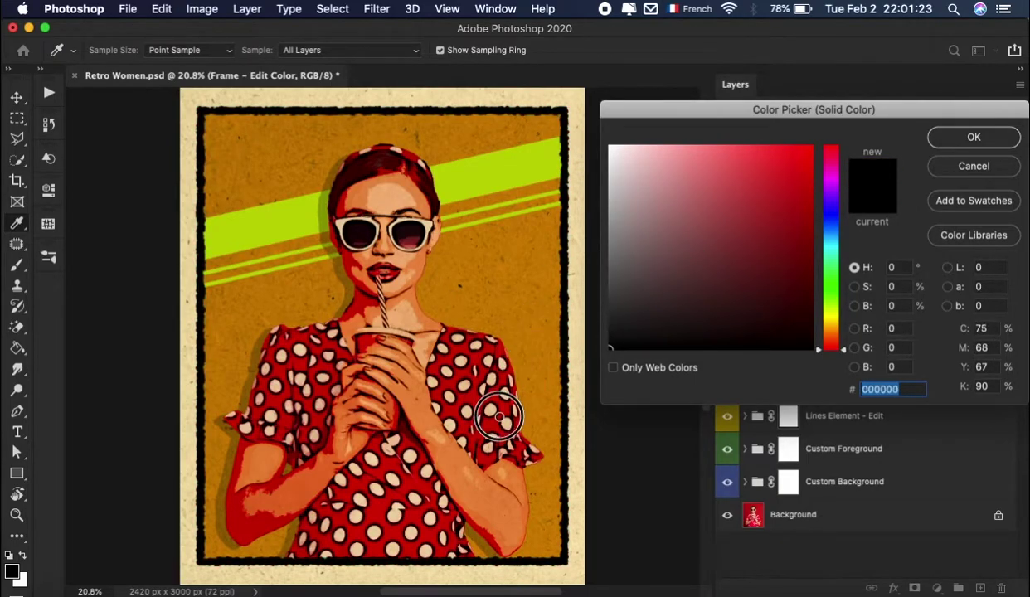
{"action": "left_click", "coordinate": [811, 263]}
{"action": "left_click_drag", "start_coordinate": [830, 148], "coordinate": [830, 310]}
{"action": "left_click", "coordinate": [506, 156]}
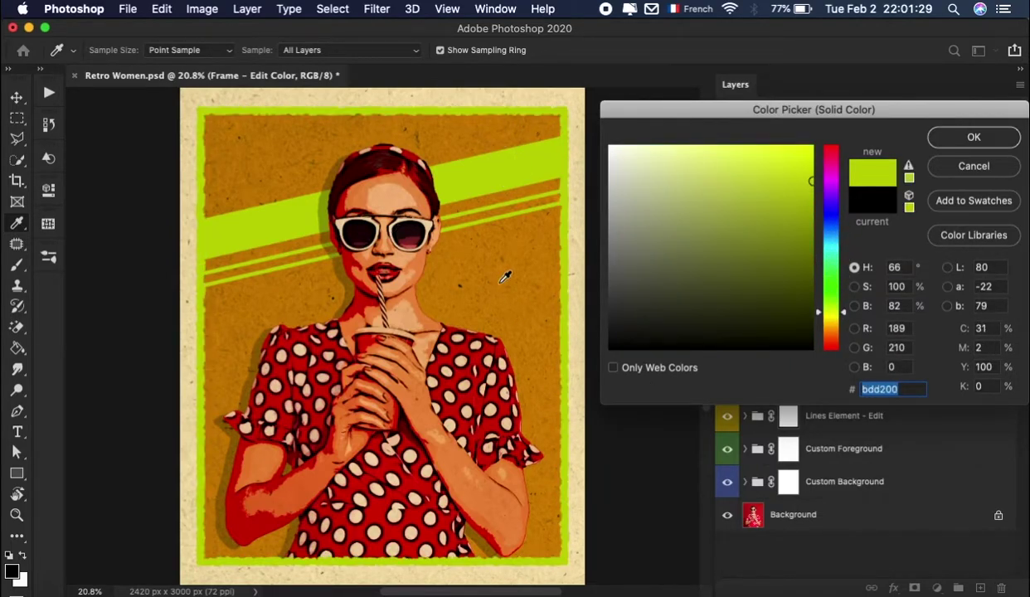
{"action": "left_click", "coordinate": [407, 192]}
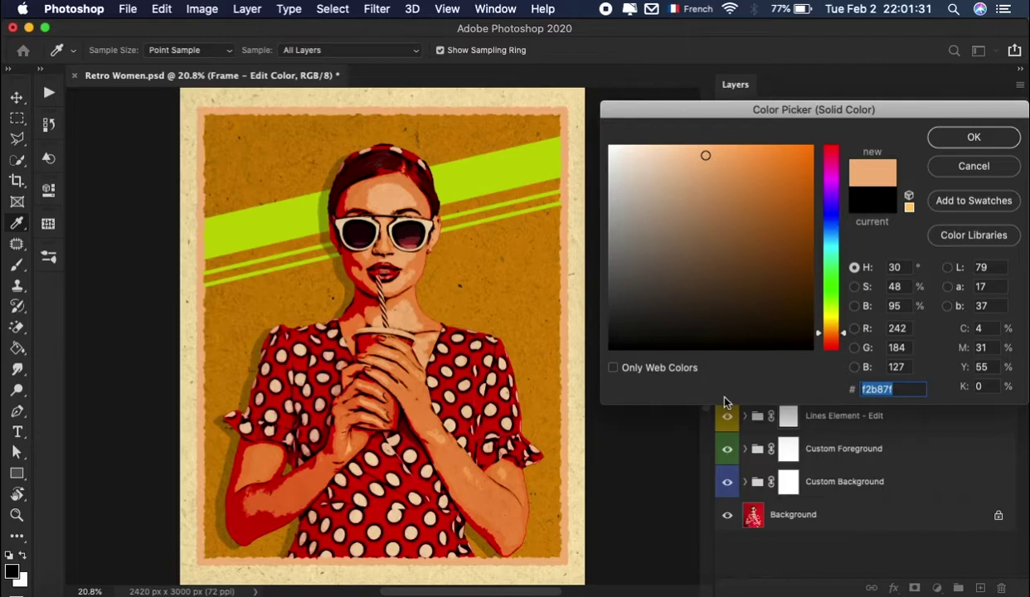
{"action": "left_click", "coordinate": [510, 420]}
{"action": "key", "text": "Return"}
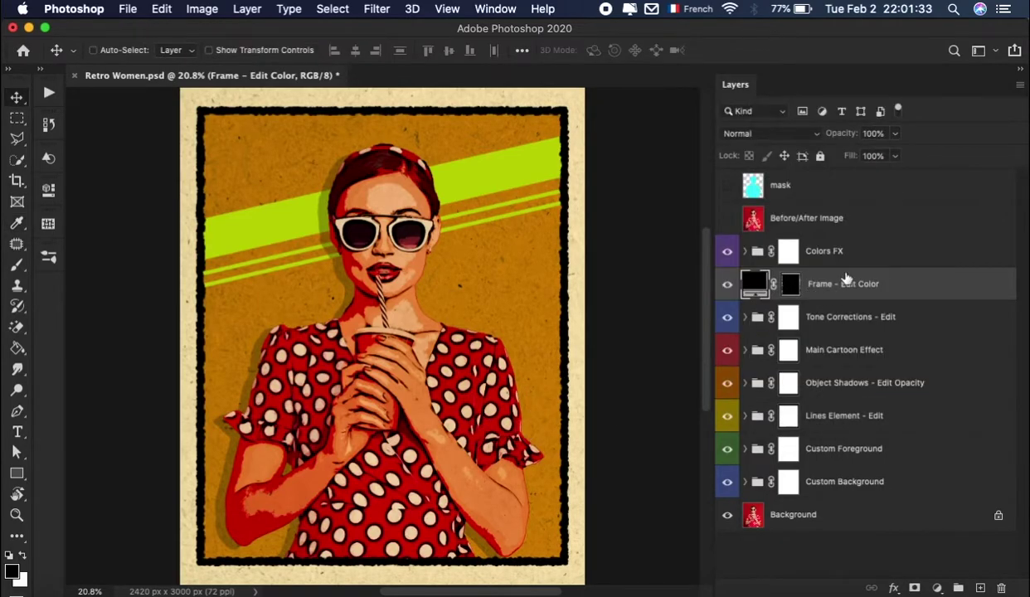
- Raise Hue/Saturation 1 saturation to +25 in the Tone Corrections - Edit group
{"action": "left_click", "coordinate": [855, 326]}
{"action": "left_click", "coordinate": [744, 317]}
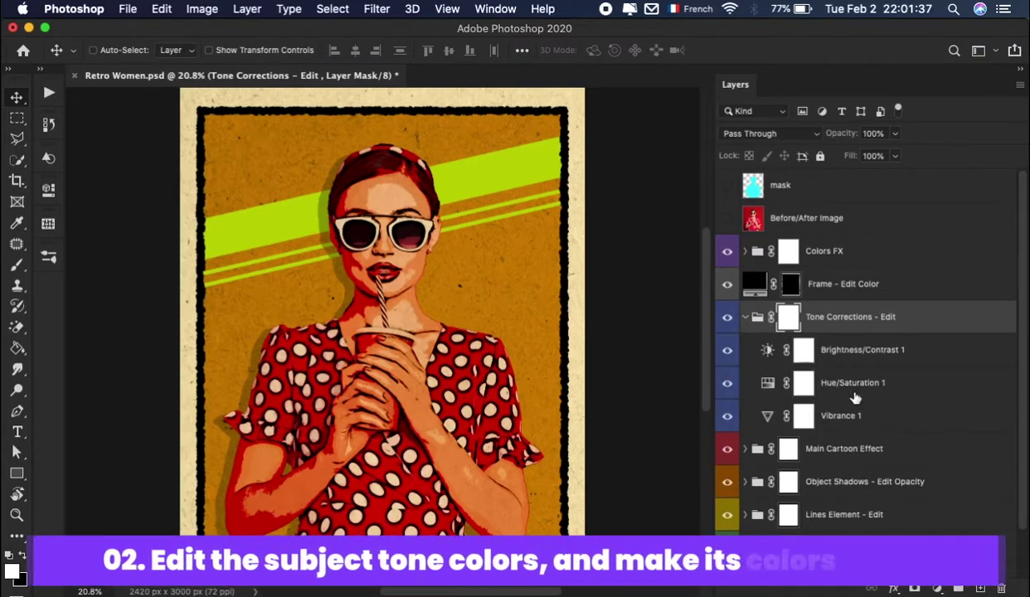
{"action": "left_click", "coordinate": [854, 385]}
{"action": "double_click", "coordinate": [768, 382]}
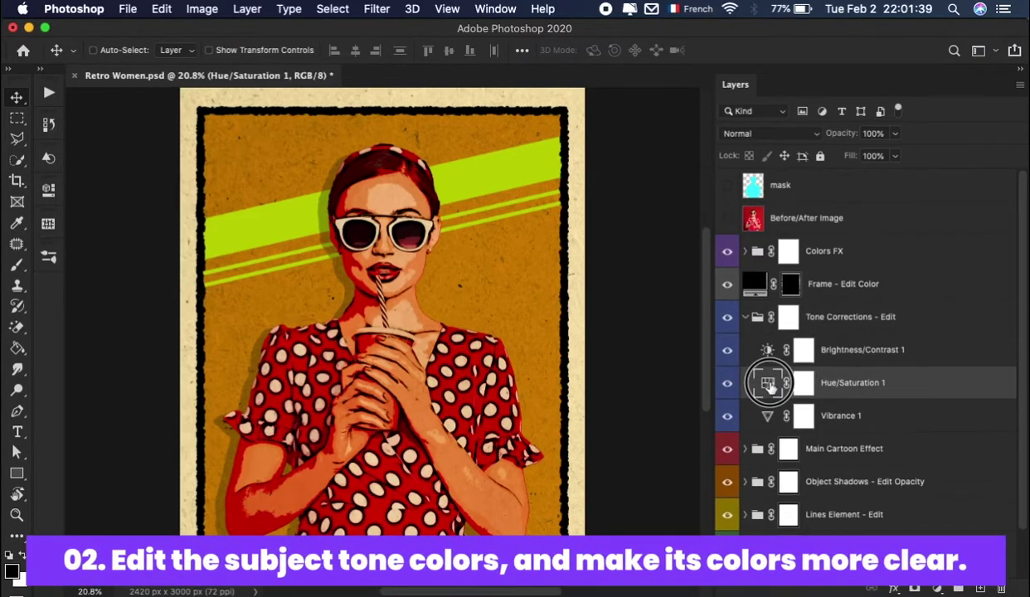
{"action": "scroll", "coordinate": [427, 327], "scroll_direction": "up", "scroll_amount": 3}
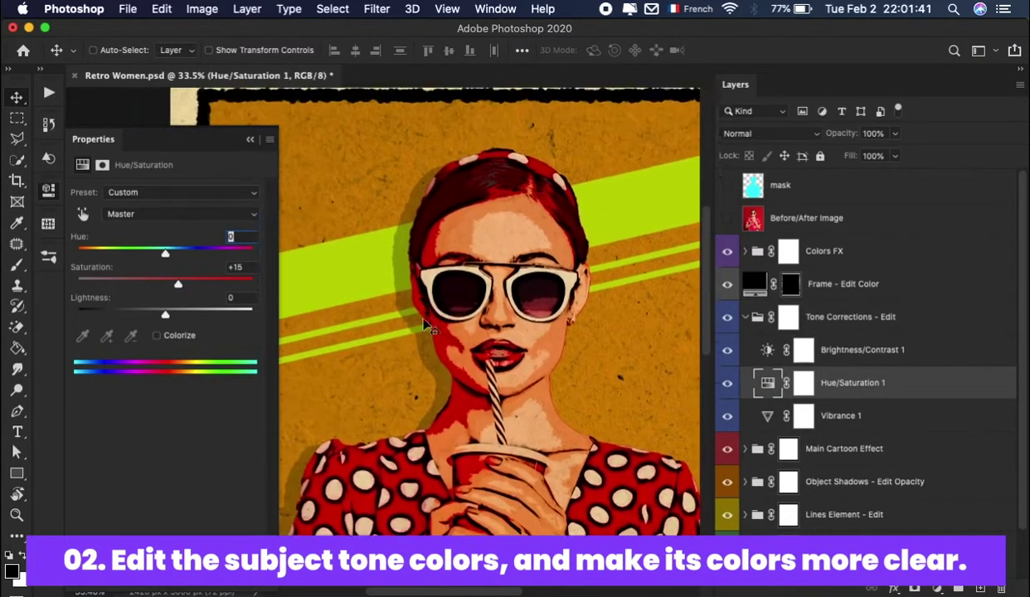
{"action": "left_click", "coordinate": [242, 267]}
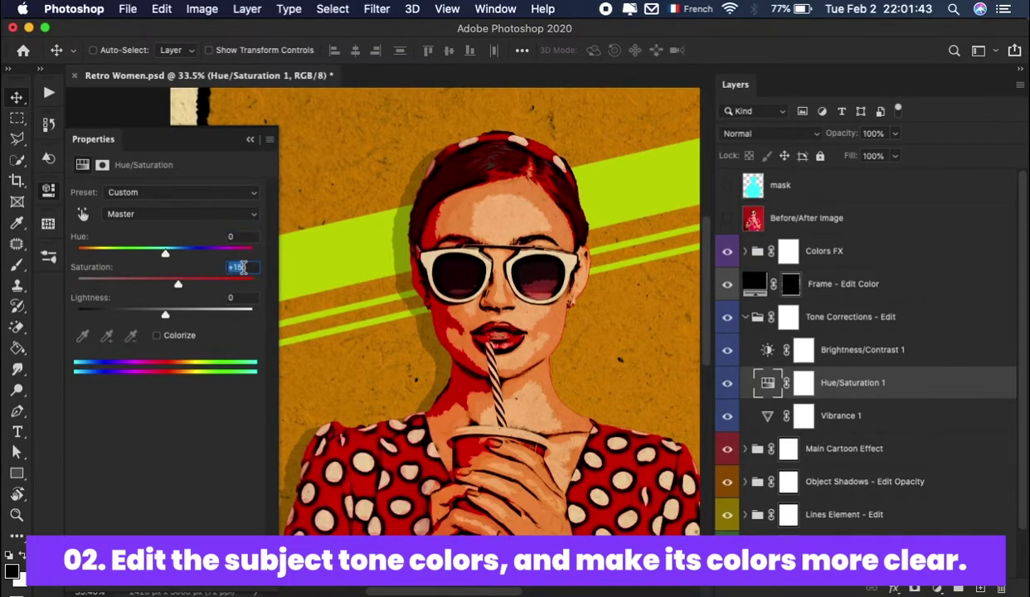
{"action": "type", "text": "10"}
{"action": "key", "text": "Return"}
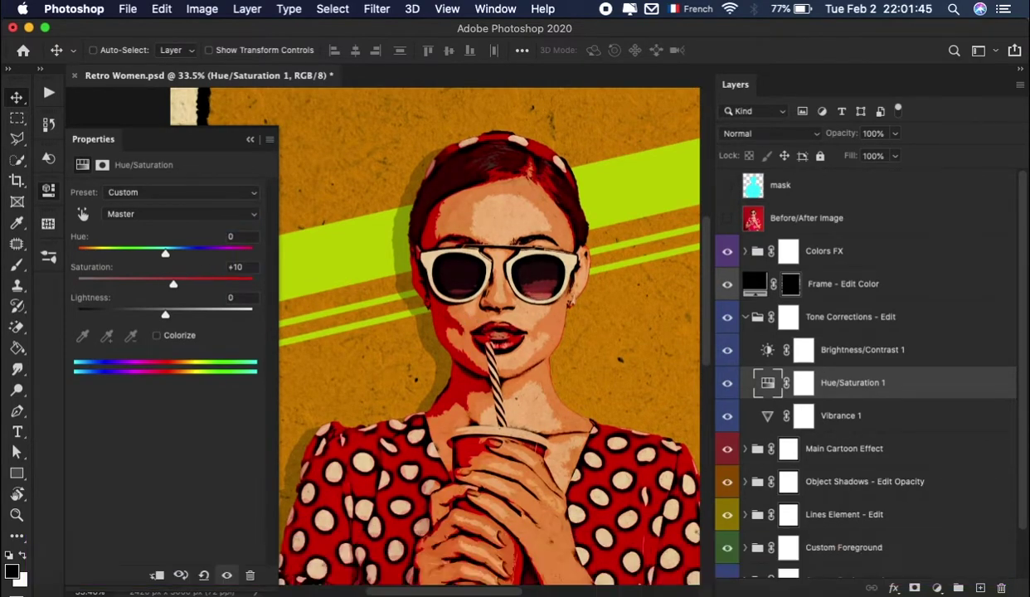
{"action": "left_click", "coordinate": [249, 266]}
{"action": "type", "text": "5"}
{"action": "key", "text": "Return"}
- Set Vibrance 1 to 30 and collapse the Tone Corrections - Edit group
{"action": "key", "text": "ctrl+0"}
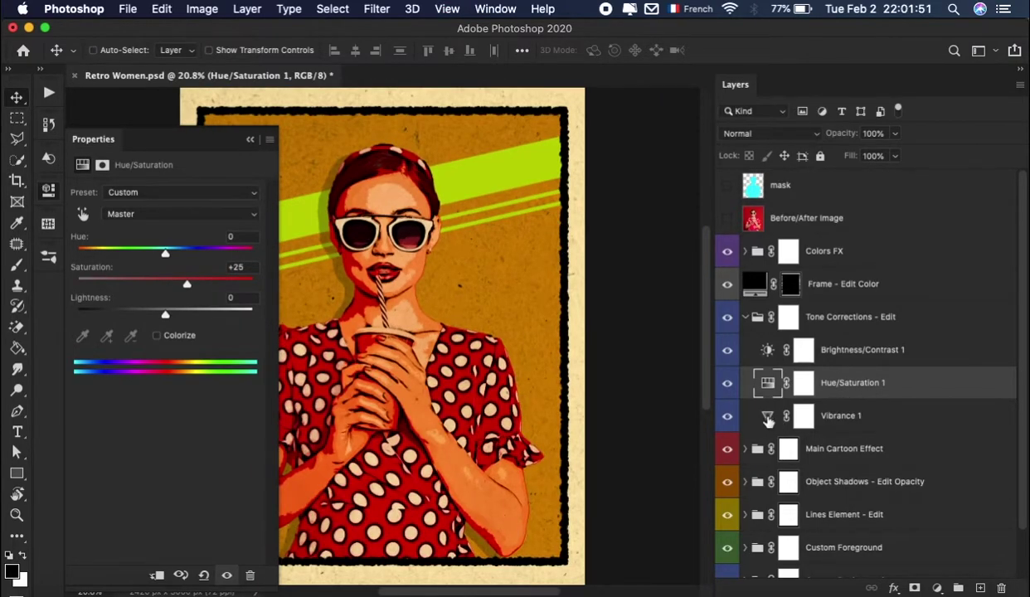
{"action": "left_click", "coordinate": [858, 417]}
{"action": "left_click", "coordinate": [237, 192]}
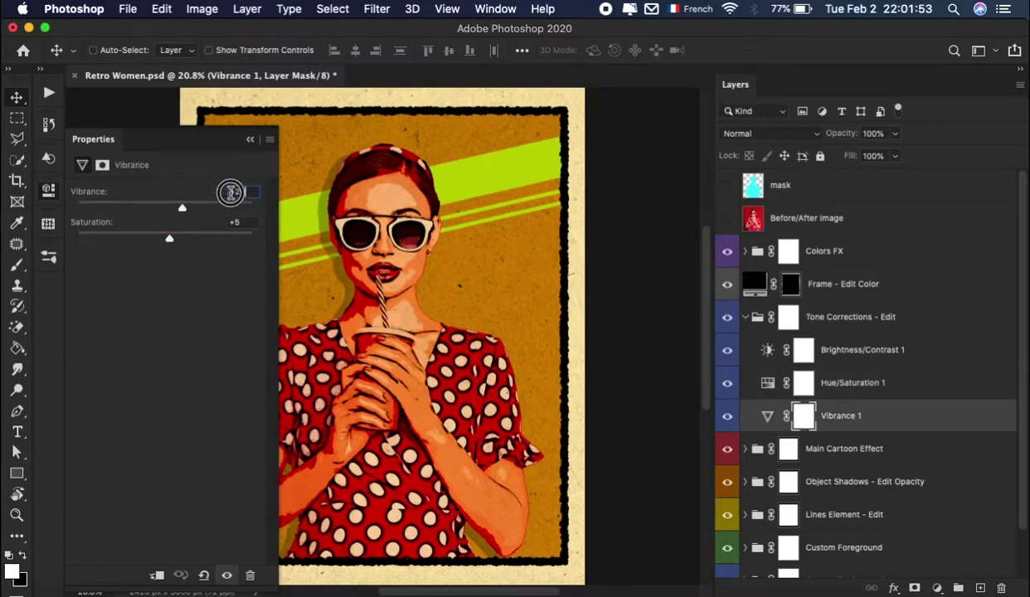
{"action": "type", "text": "30"}
{"action": "scroll", "coordinate": [404, 195], "scroll_direction": "up", "scroll_amount": 2}
{"action": "scroll", "coordinate": [465, 282], "scroll_direction": "up", "scroll_amount": 1}
{"action": "scroll", "coordinate": [514, 349], "scroll_direction": "up", "scroll_amount": 2}
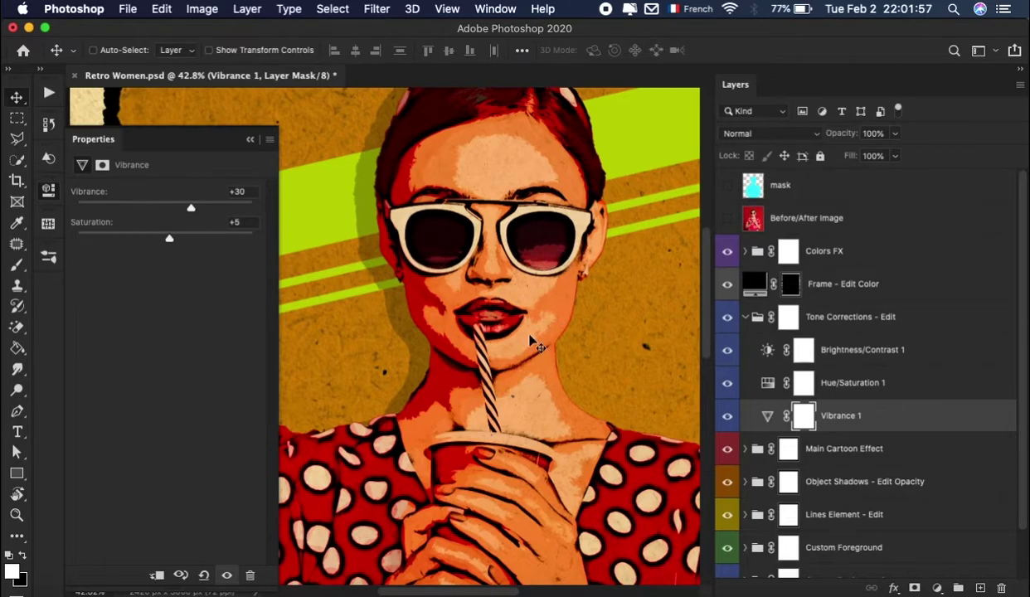
{"action": "scroll", "coordinate": [531, 341], "scroll_direction": "down", "scroll_amount": 5}
{"action": "left_click", "coordinate": [836, 321]}
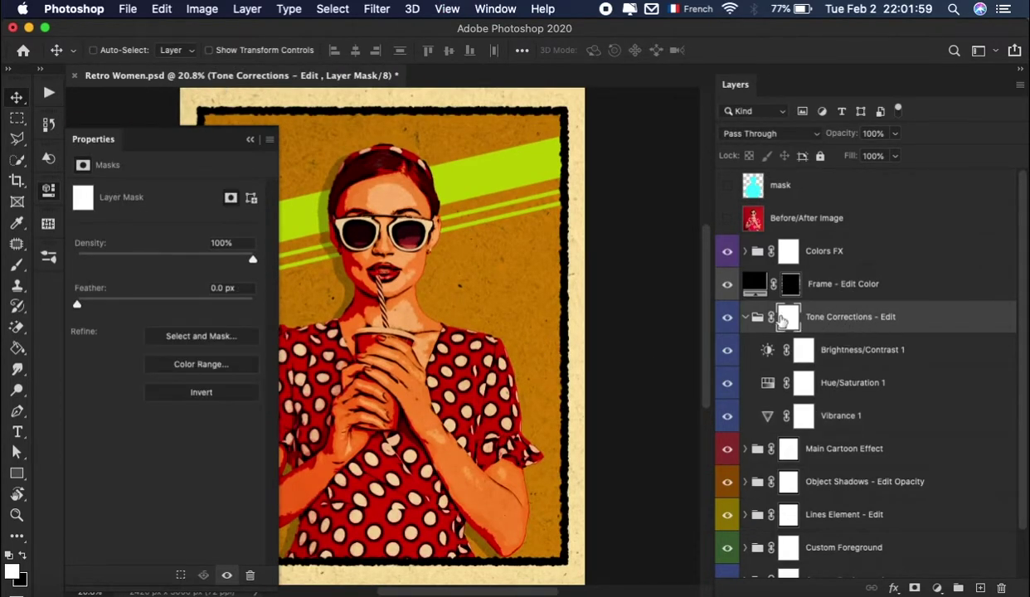
{"action": "left_click", "coordinate": [746, 318]}
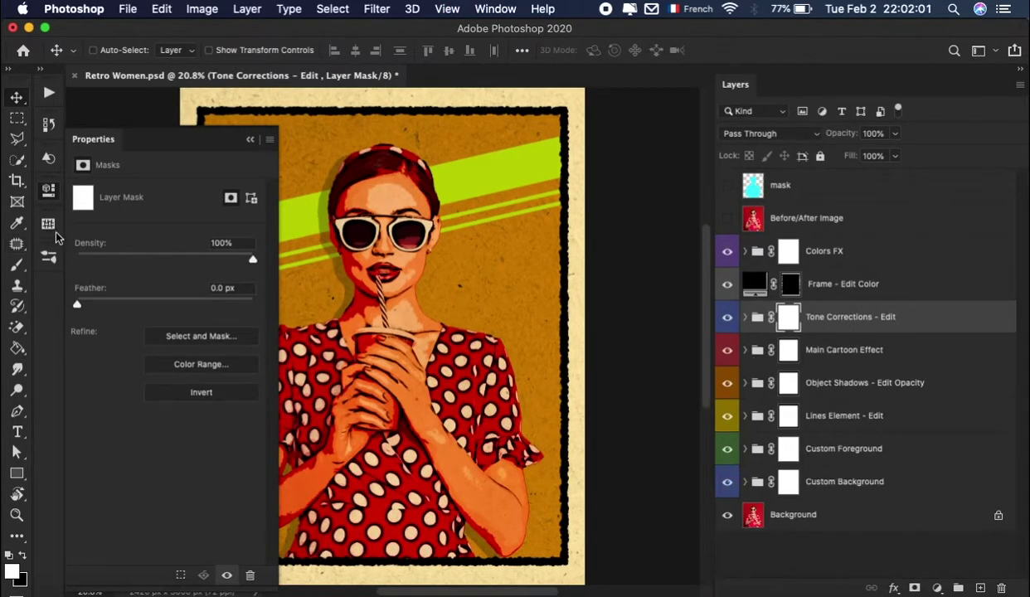
- Close the open adjustment settings and expand the Main Cartoon Effect group
{"action": "left_click", "coordinate": [48, 190]}
{"action": "left_click", "coordinate": [854, 358]}
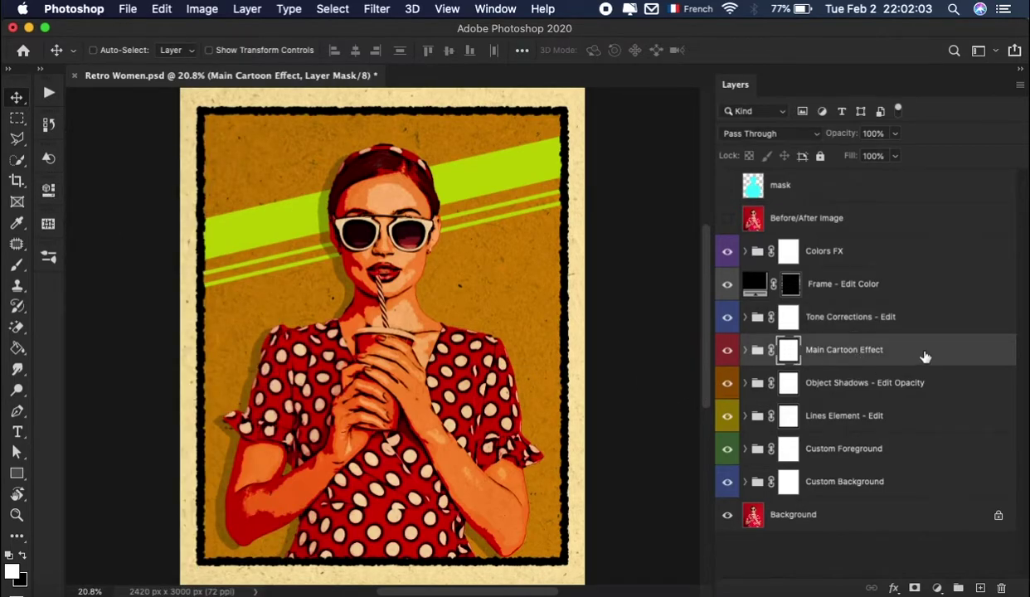
{"action": "left_click", "coordinate": [748, 350]}
{"action": "scroll", "coordinate": [929, 381], "scroll_direction": "down", "scroll_amount": 1}
{"action": "scroll", "coordinate": [929, 382], "scroll_direction": "down", "scroll_amount": 4}
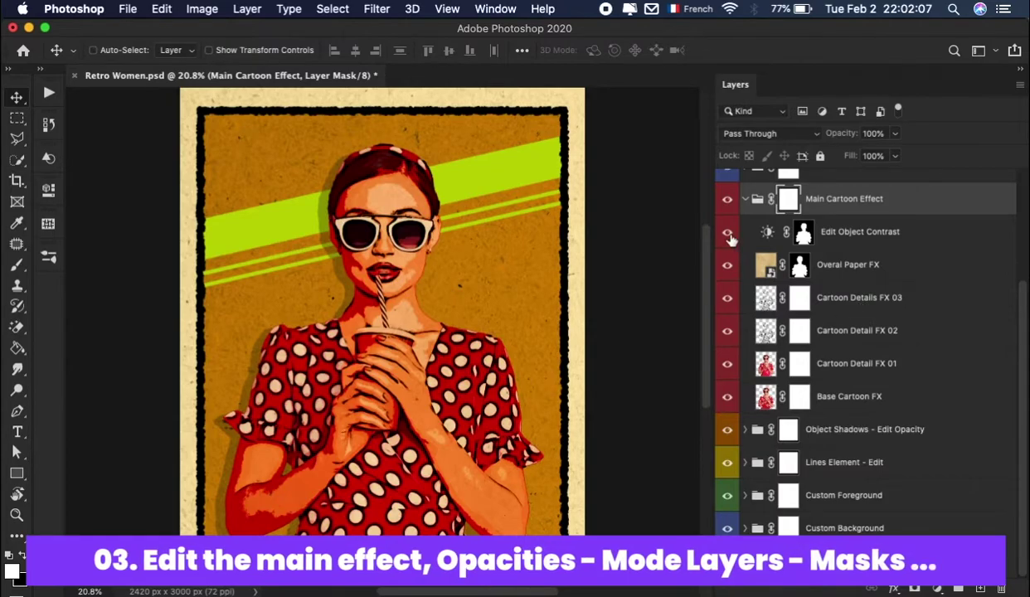
{"action": "scroll", "coordinate": [417, 228], "scroll_direction": "up", "scroll_amount": 2}
{"action": "scroll", "coordinate": [417, 227], "scroll_direction": "up", "scroll_amount": 1}
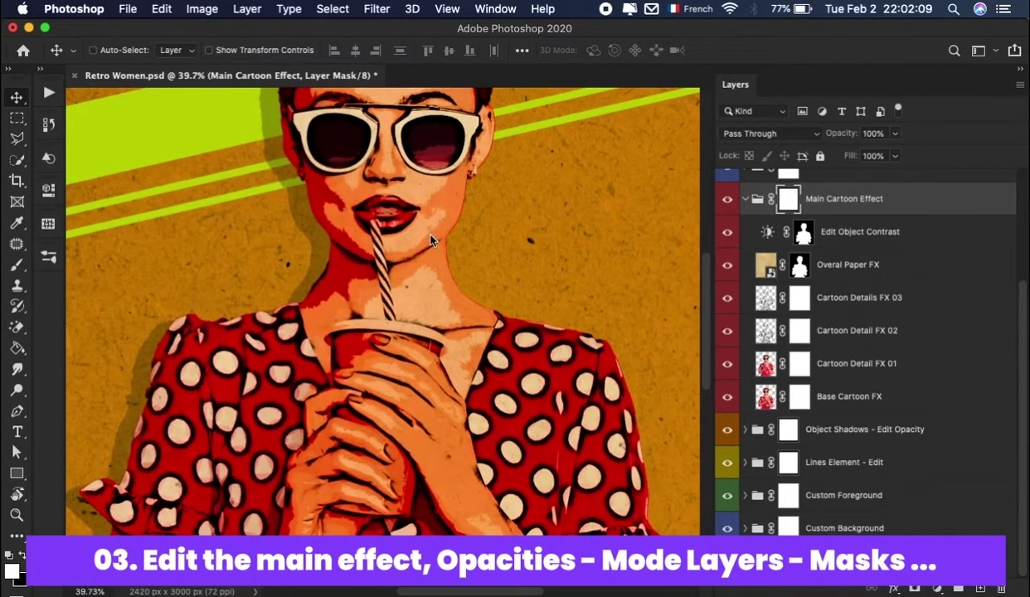
{"action": "scroll", "coordinate": [417, 227], "scroll_direction": "up", "scroll_amount": 1}
{"action": "scroll", "coordinate": [473, 312], "scroll_direction": "up", "scroll_amount": 1}
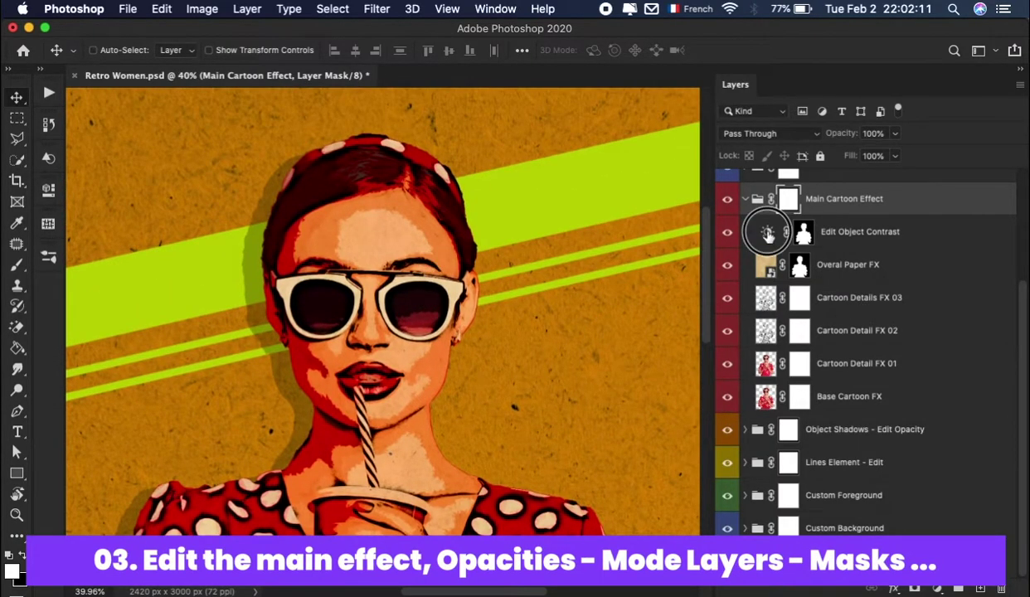
- Set Edit Object Contrast brightness to 20, then toggle the Overal Paper FX layer's visibility
{"action": "double_click", "coordinate": [763, 233]}
{"action": "scroll", "coordinate": [327, 248], "scroll_direction": "left", "scroll_amount": 3}
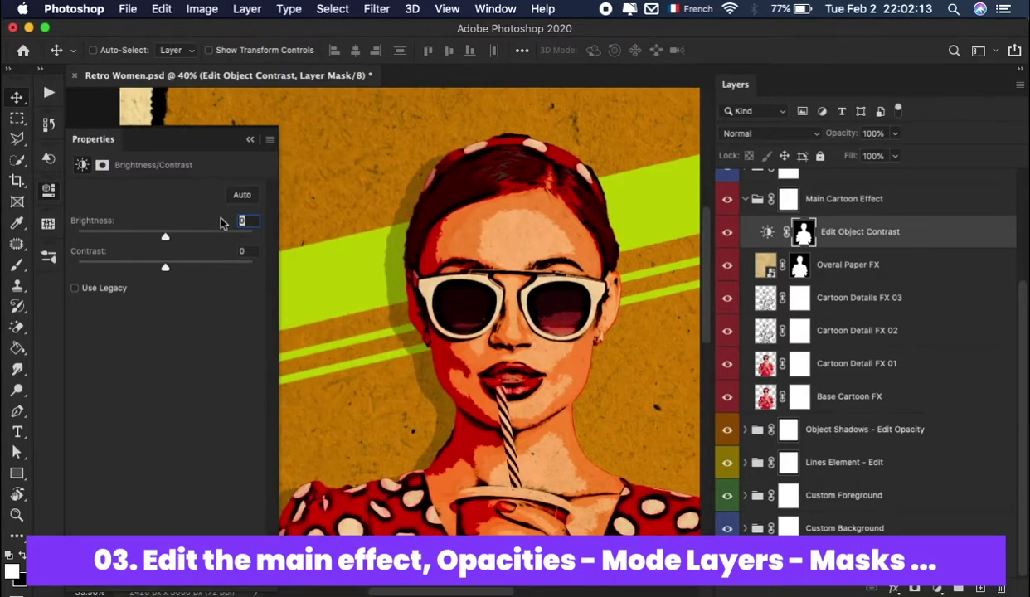
{"action": "left_click_drag", "start_coordinate": [139, 217], "coordinate": [116, 224]}
{"action": "key", "text": "shift+Down"}
{"action": "key", "text": "shift+Down"}
{"action": "key", "text": "shift+Up"}
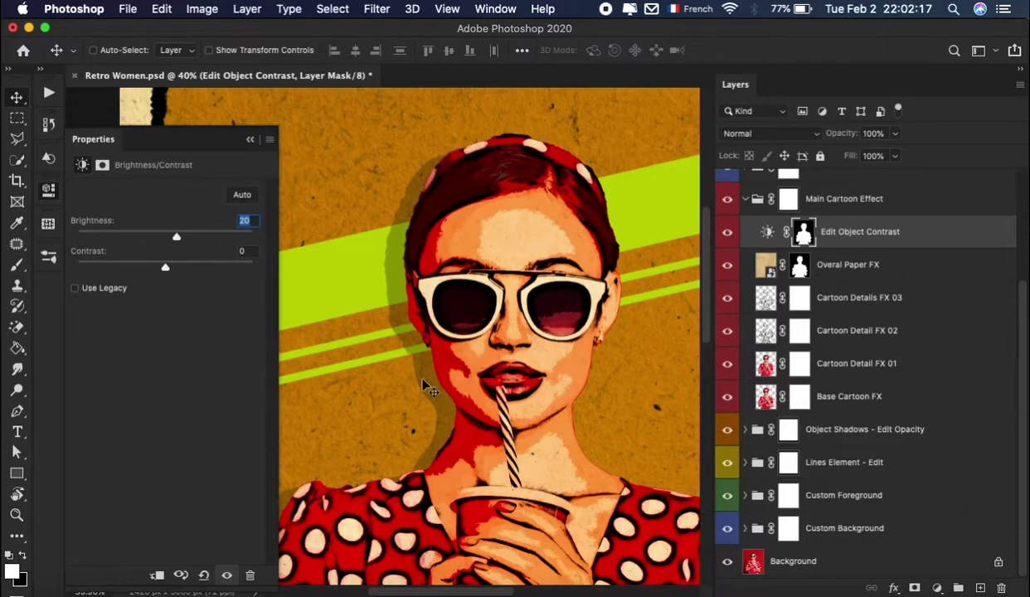
{"action": "scroll", "coordinate": [423, 381], "scroll_direction": "down", "scroll_amount": 10}
{"action": "scroll", "coordinate": [423, 381], "scroll_direction": "up", "scroll_amount": 9}
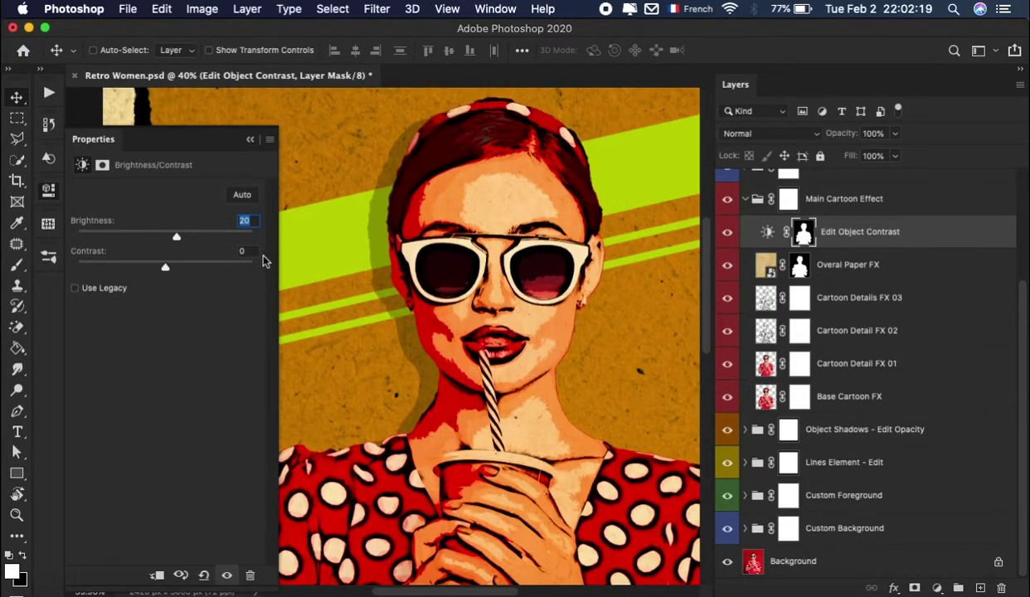
{"action": "left_click", "coordinate": [47, 188]}
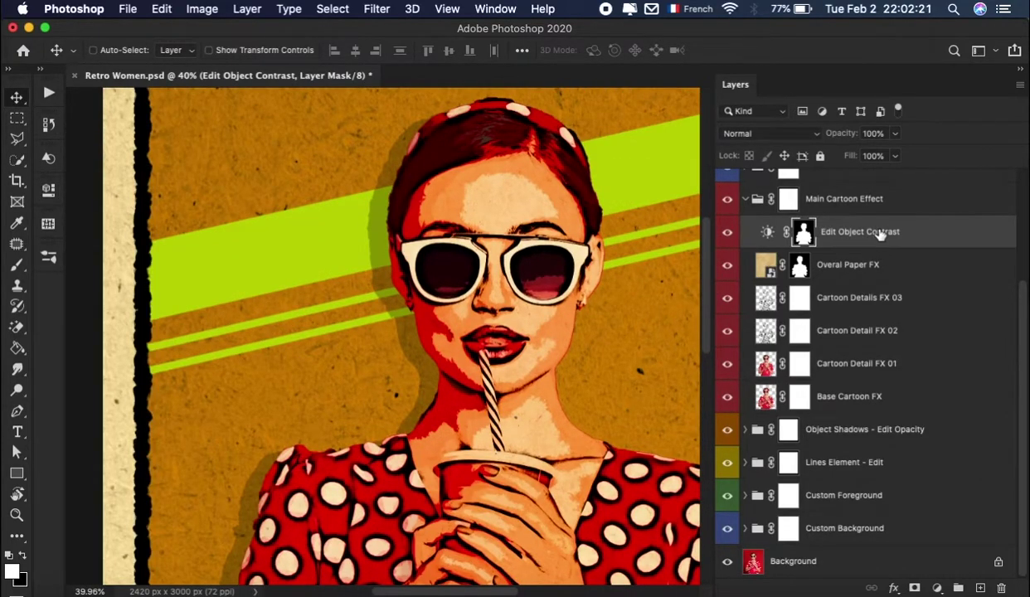
{"action": "left_click", "coordinate": [876, 265]}
{"action": "left_click", "coordinate": [727, 266]}
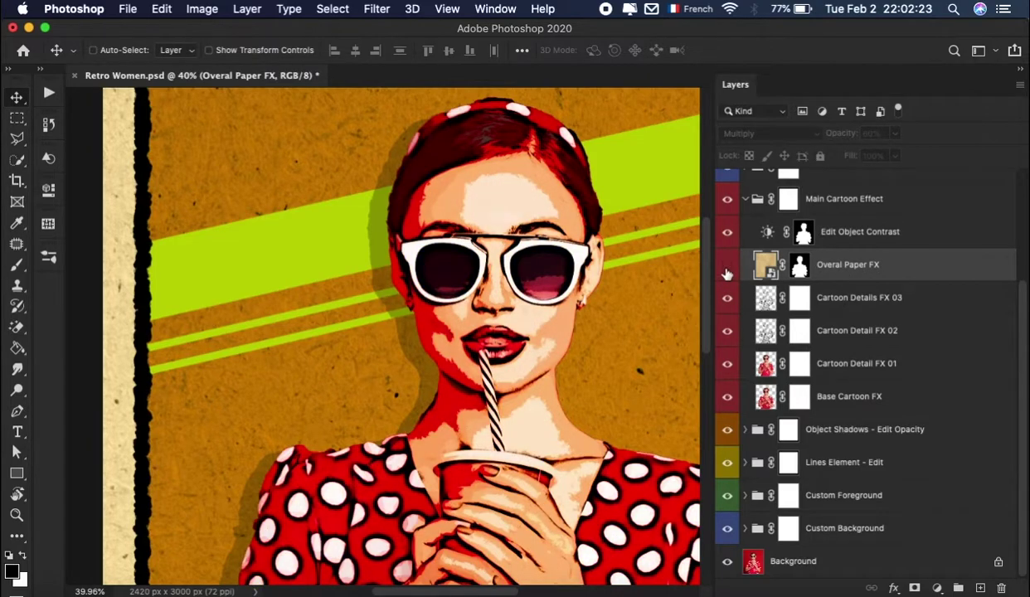
- Compare the Overal Paper FX texture on and off and set its opacity to 50%
{"action": "scroll", "coordinate": [518, 211], "scroll_direction": "up", "scroll_amount": 1}
{"action": "scroll", "coordinate": [518, 211], "scroll_direction": "up", "scroll_amount": 2}
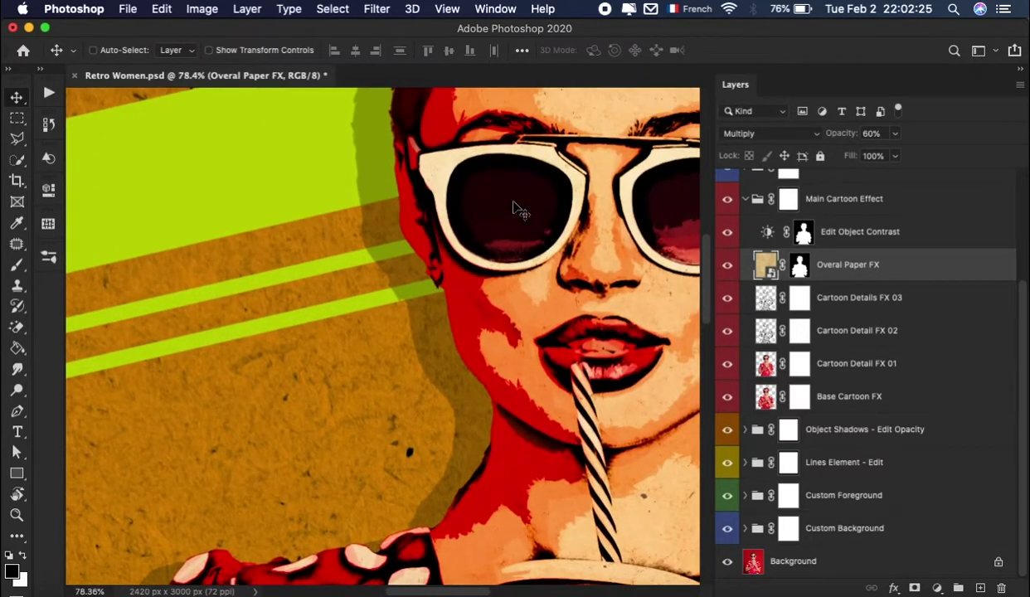
{"action": "scroll", "coordinate": [517, 211], "scroll_direction": "up", "scroll_amount": 3}
{"action": "scroll", "coordinate": [518, 211], "scroll_direction": "up", "scroll_amount": 1}
{"action": "scroll", "coordinate": [539, 232], "scroll_direction": "up", "scroll_amount": 3}
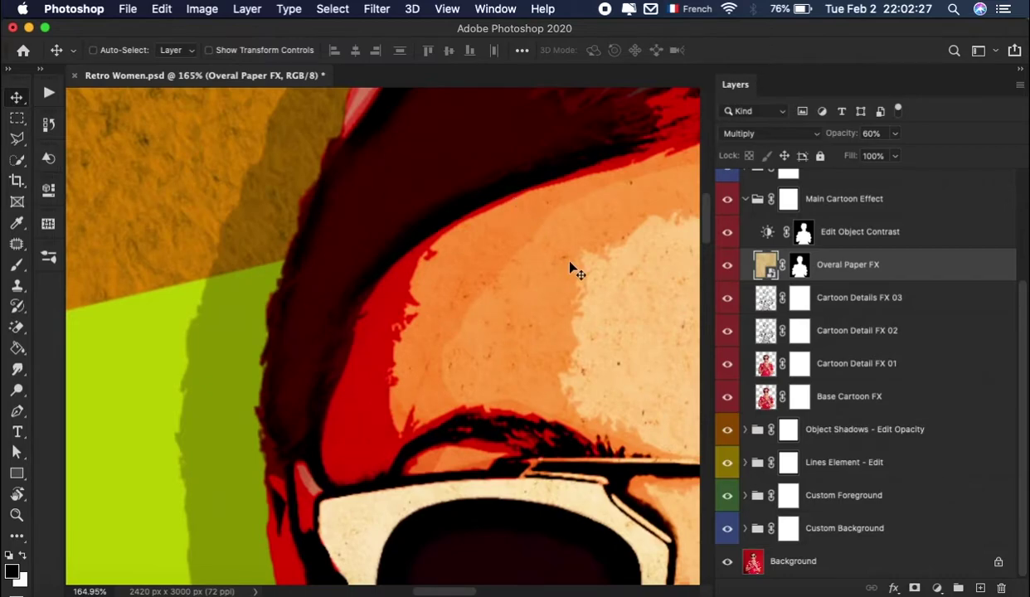
{"action": "left_click", "coordinate": [727, 265]}
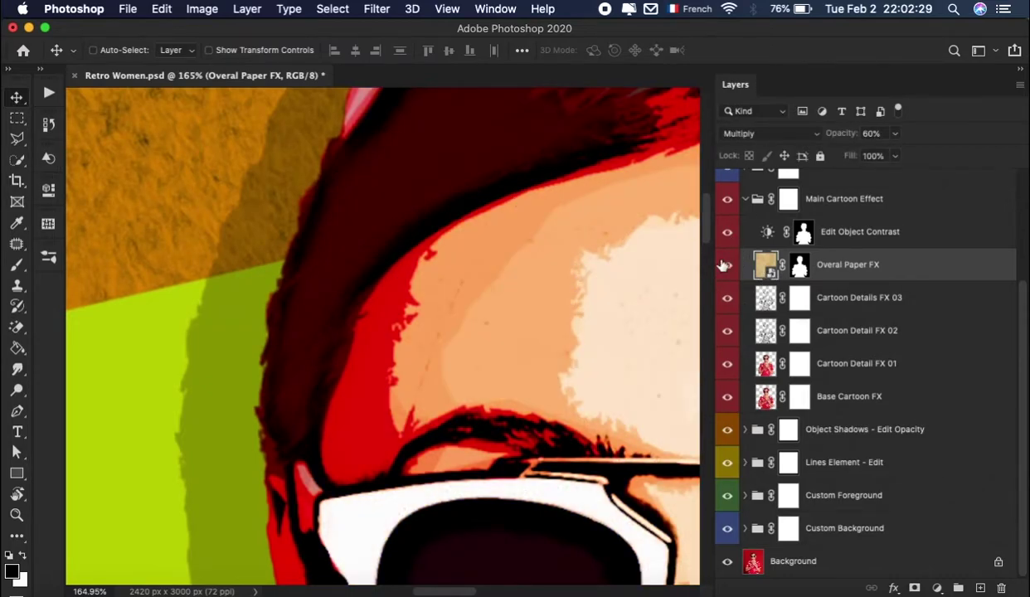
{"action": "left_click", "coordinate": [727, 266]}
{"action": "type", "text": "1"}
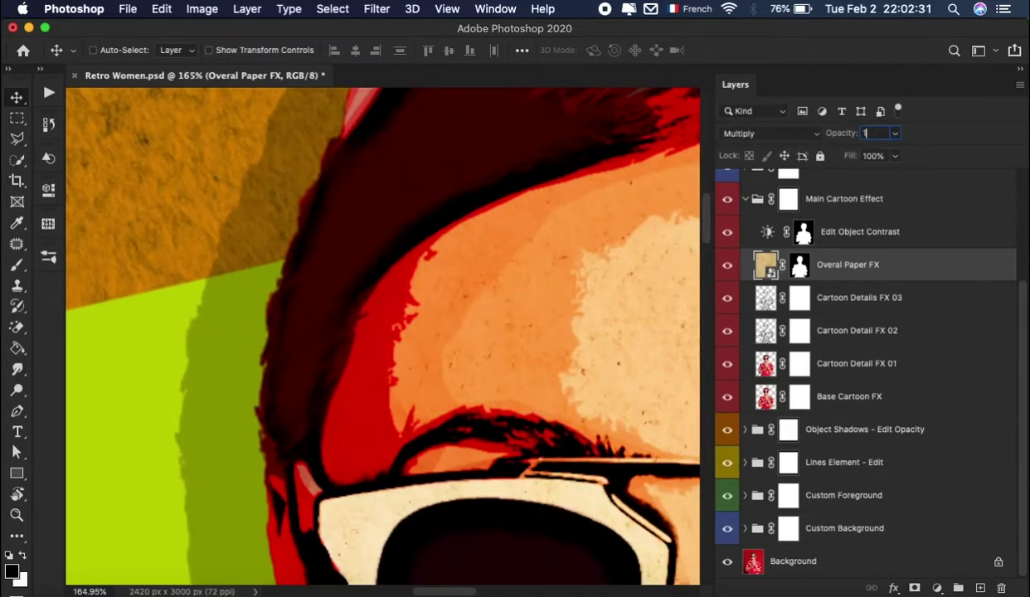
{"action": "key", "text": "0"}
{"action": "key", "text": "super+0"}
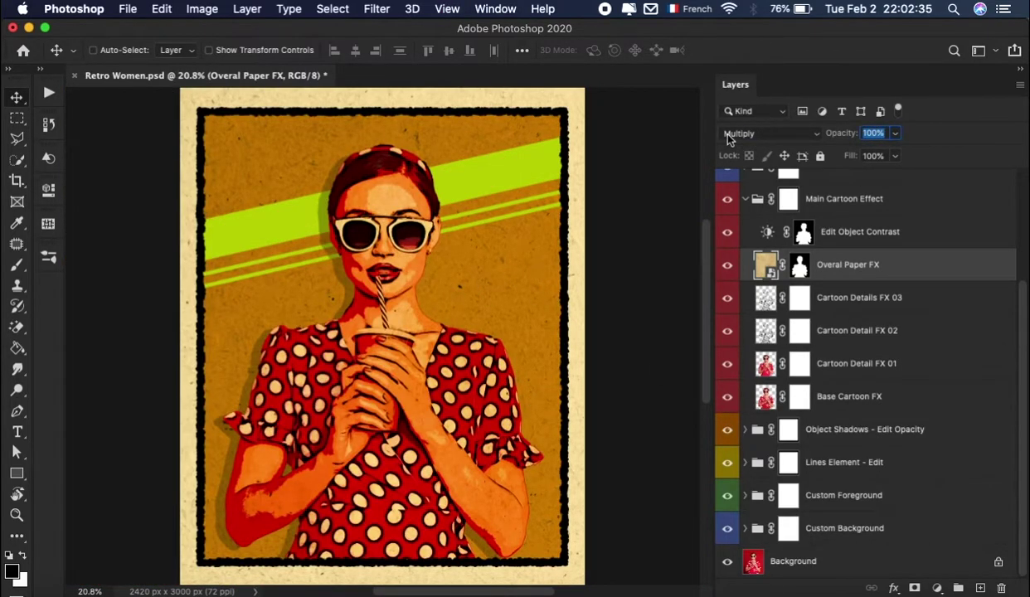
{"action": "key", "text": "5"}
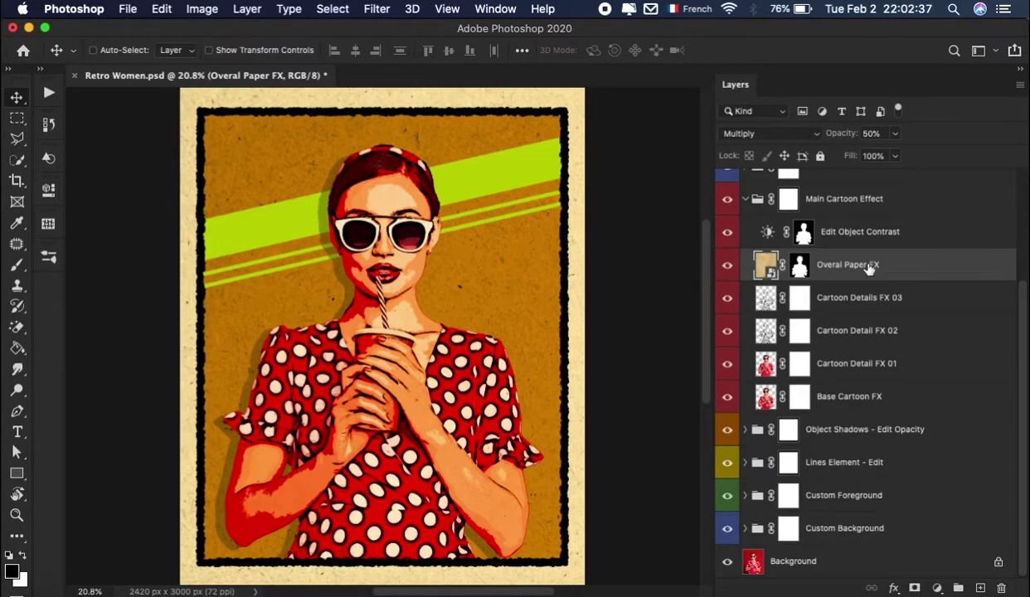
- Hide the cartoon detail layers to compare, turn them all back on, and collapse Main Cartoon Effect
{"action": "left_click", "coordinate": [928, 310]}
{"action": "left_click", "coordinate": [731, 305]}
{"action": "left_click_drag", "start_coordinate": [728, 330], "coordinate": [727, 396]}
{"action": "left_click", "coordinate": [727, 398]}
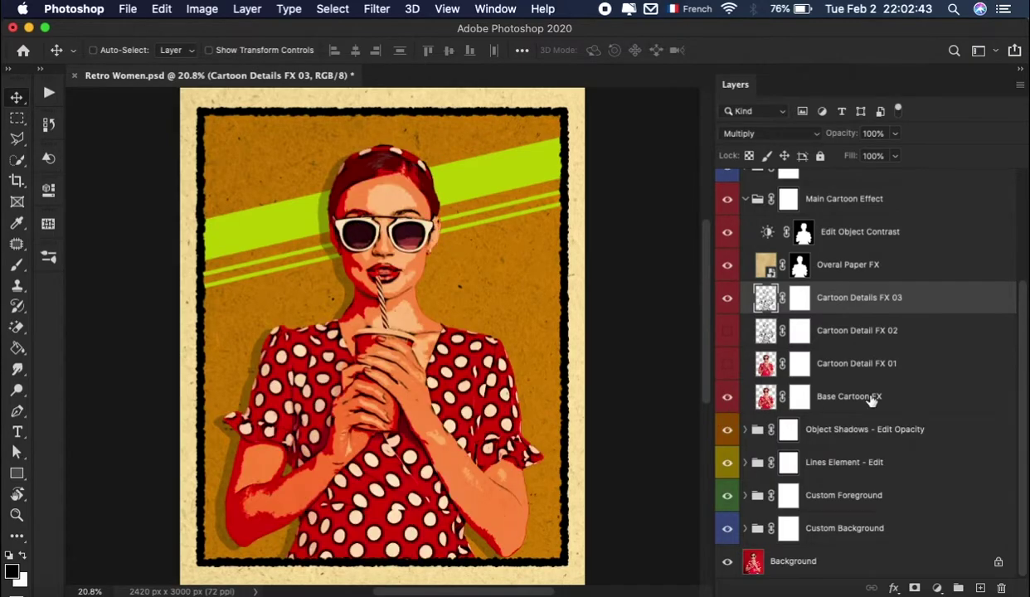
{"action": "left_click", "coordinate": [846, 397]}
{"action": "left_click", "coordinate": [727, 363]}
{"action": "left_click", "coordinate": [727, 330]}
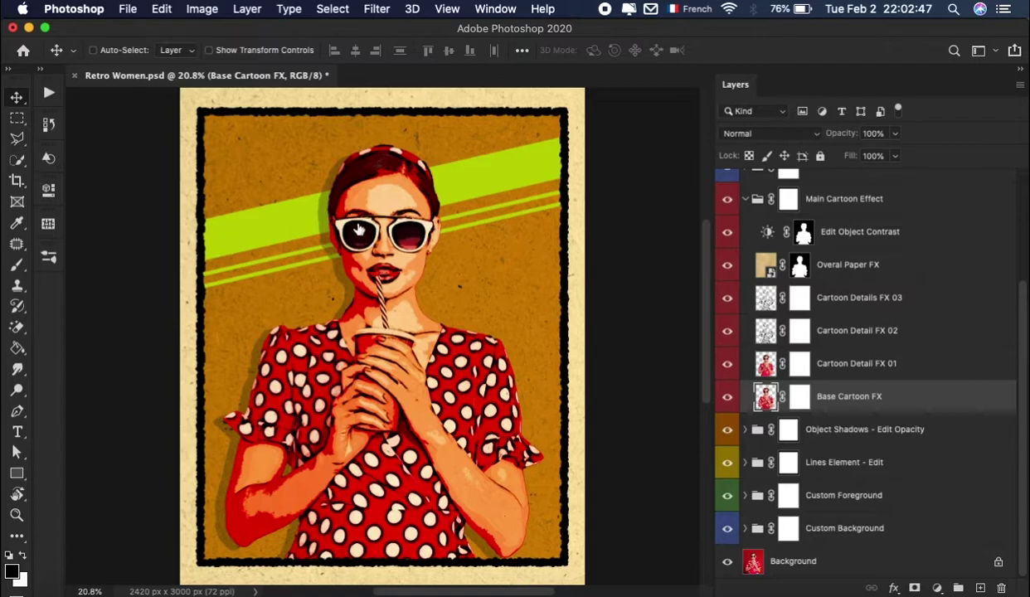
{"action": "left_click", "coordinate": [850, 307]}
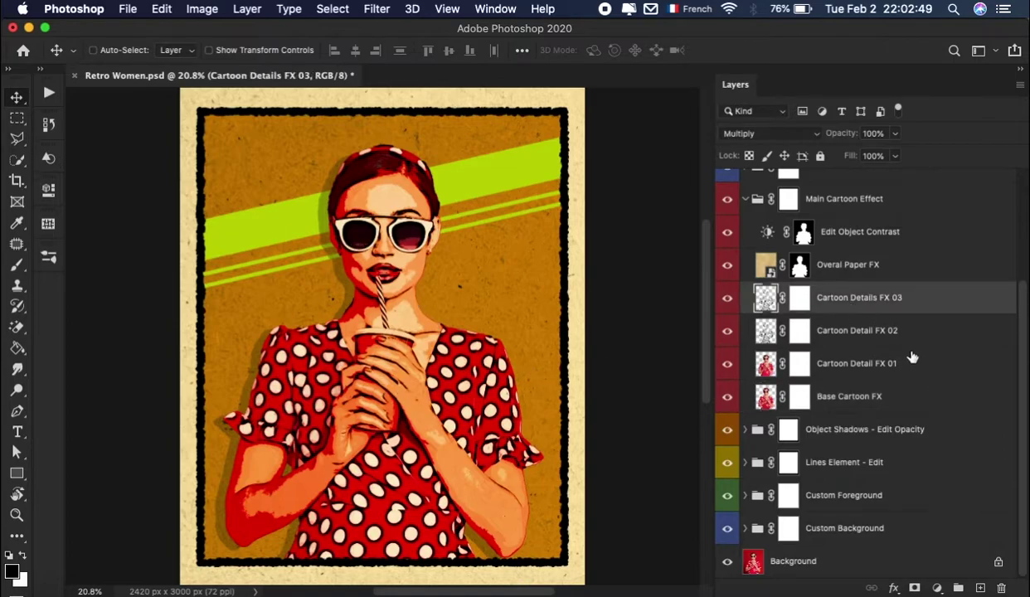
{"action": "scroll", "coordinate": [912, 427], "scroll_direction": "up", "scroll_amount": 3}
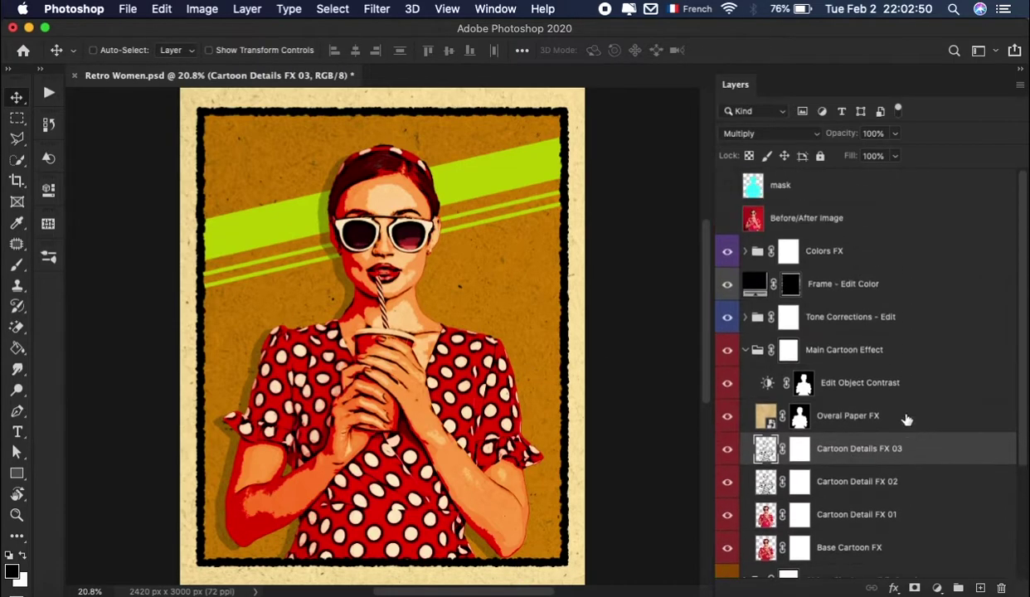
{"action": "left_click", "coordinate": [829, 349]}
{"action": "left_click", "coordinate": [745, 349]}
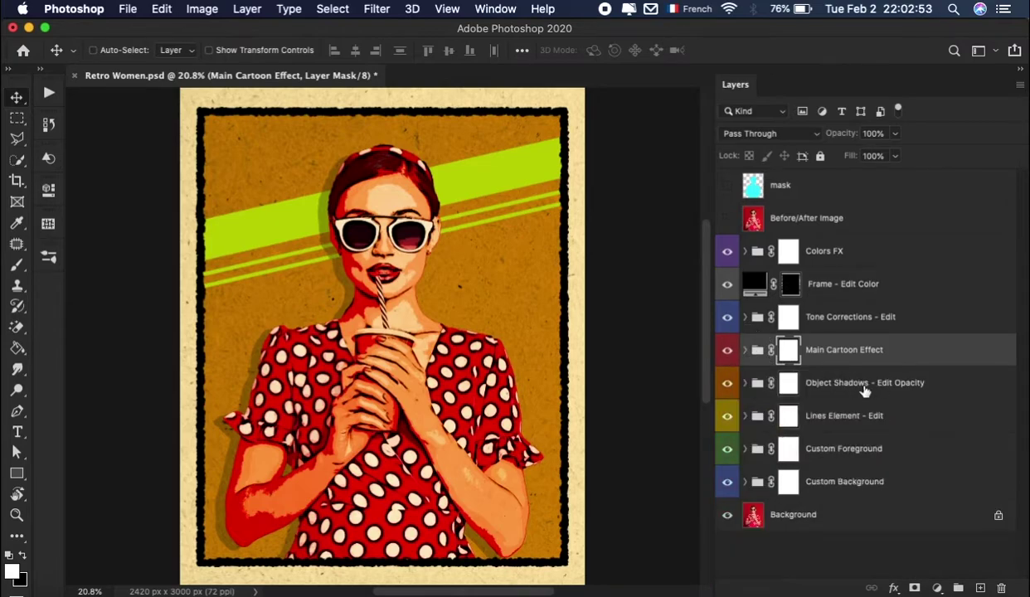
- Expand Object Shadows, fold Object Shadow Style 02's smart filters, and compare the shadow on/off
{"action": "left_click", "coordinate": [864, 386]}
{"action": "left_click", "coordinate": [747, 382]}
{"action": "scroll", "coordinate": [892, 476], "scroll_direction": "down", "scroll_amount": 3}
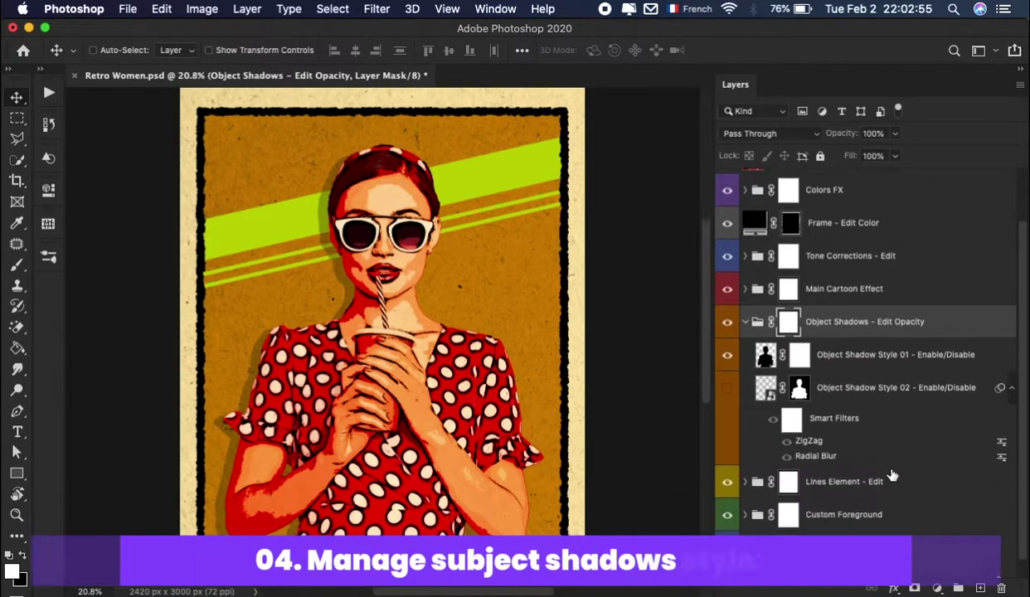
{"action": "left_click", "coordinate": [1011, 370]}
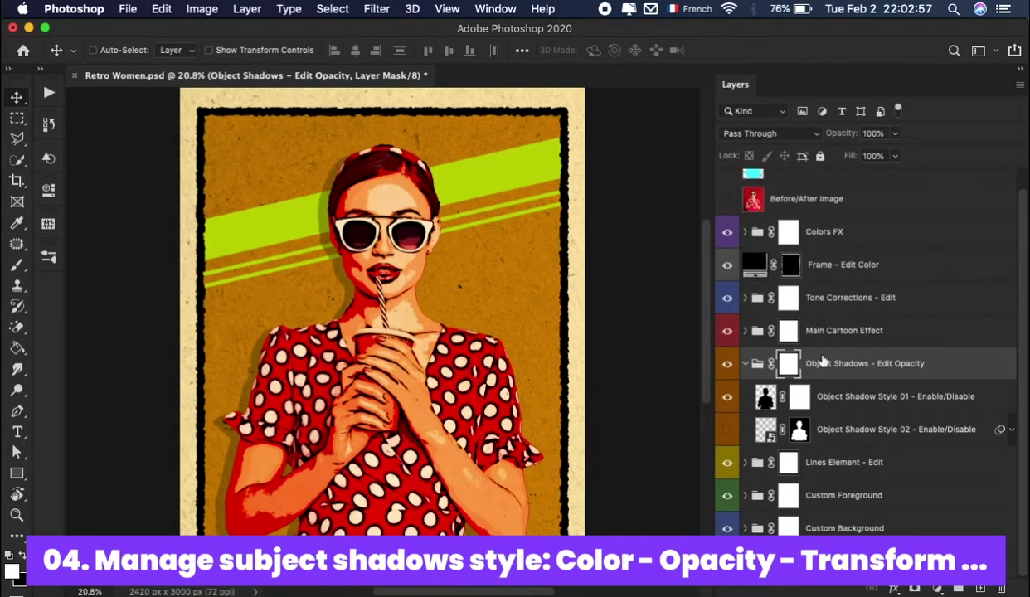
{"action": "left_click", "coordinate": [727, 364]}
{"action": "scroll", "coordinate": [275, 276], "scroll_direction": "up", "scroll_amount": 1}
{"action": "scroll", "coordinate": [276, 277], "scroll_direction": "up", "scroll_amount": 2}
{"action": "scroll", "coordinate": [275, 276], "scroll_direction": "up", "scroll_amount": 3}
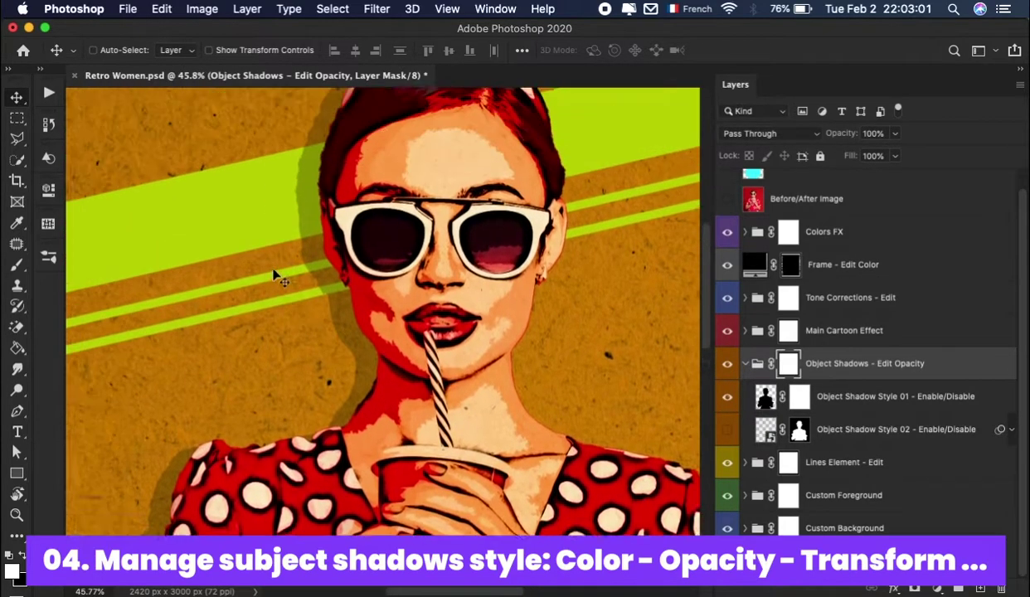
- Hide the cartoon woman and switch from the solid shadow style to the hatched one
{"action": "left_click", "coordinate": [728, 332]}
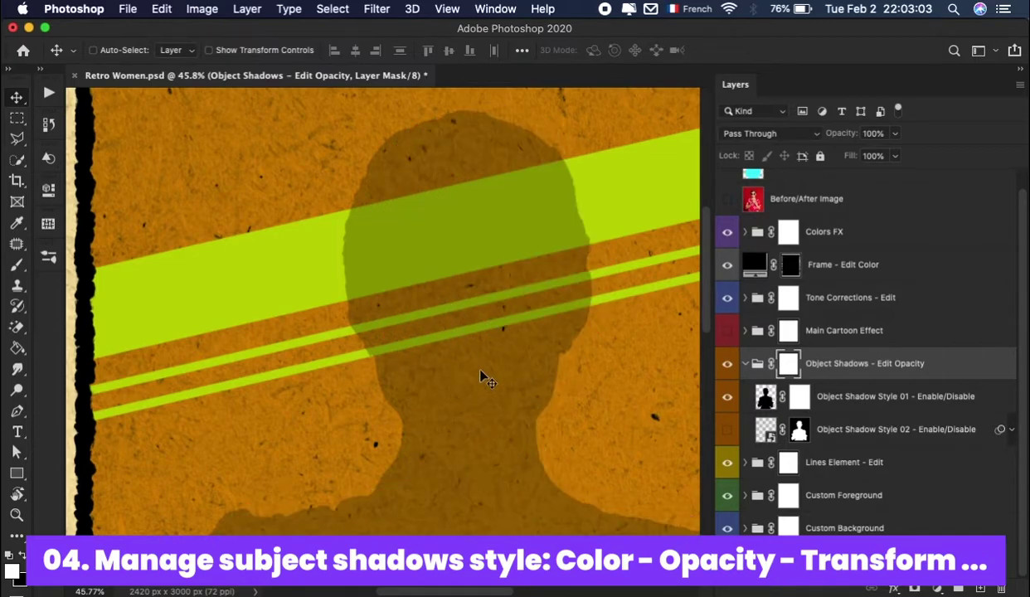
{"action": "left_click", "coordinate": [728, 396]}
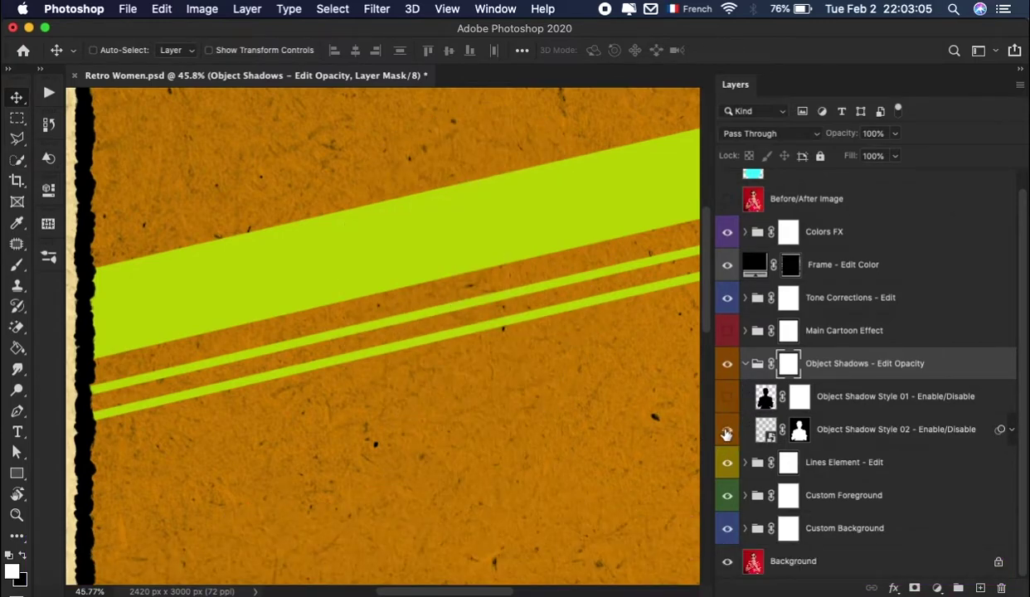
{"action": "left_click", "coordinate": [727, 429]}
{"action": "scroll", "coordinate": [441, 427], "scroll_direction": "up", "scroll_amount": 3}
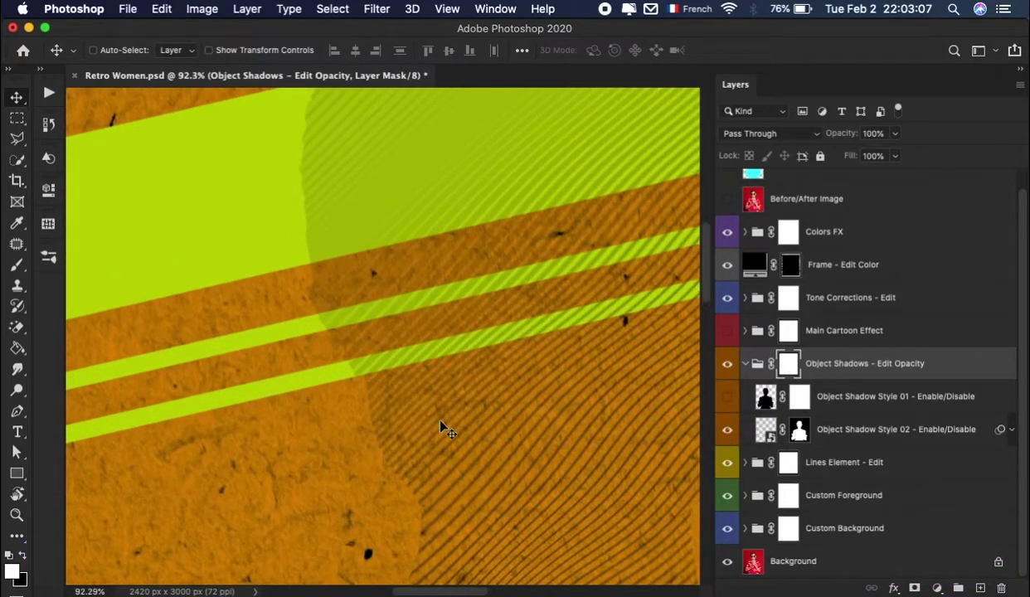
{"action": "scroll", "coordinate": [441, 427], "scroll_direction": "down", "scroll_amount": 3}
{"action": "scroll", "coordinate": [441, 425], "scroll_direction": "right", "scroll_amount": 3}
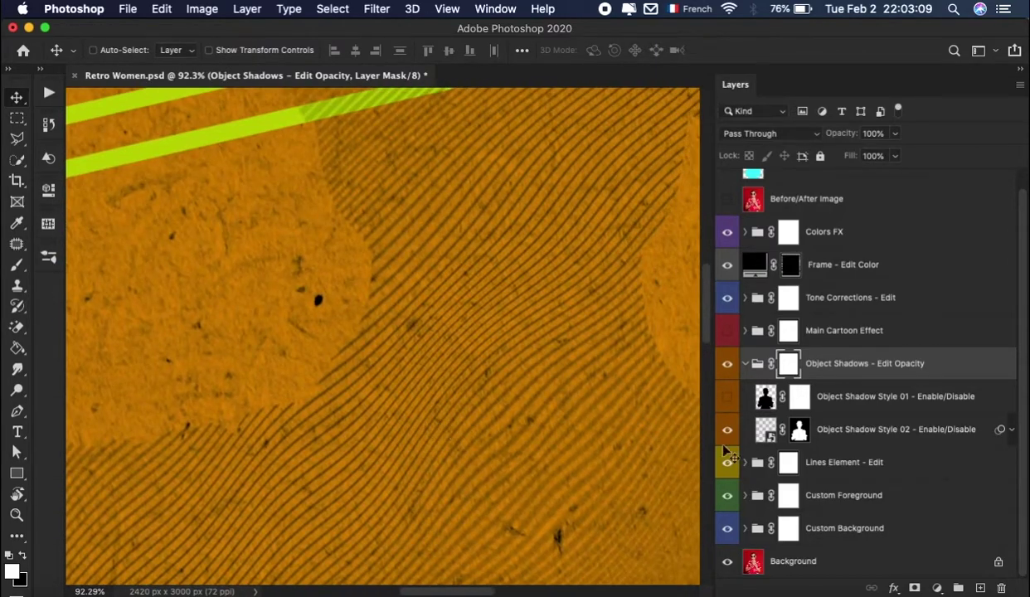
- Show solid Object Shadow Style 01 at 50% opacity instead of Style 02, and reshow Main Cartoon Effect
{"action": "left_click", "coordinate": [865, 397]}
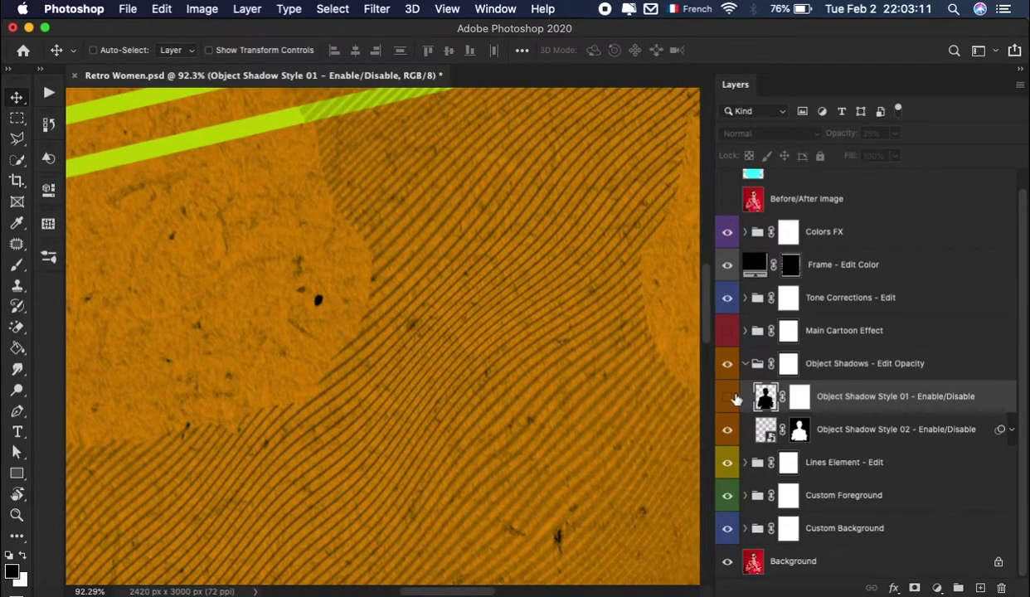
{"action": "left_click", "coordinate": [727, 429]}
{"action": "left_click", "coordinate": [728, 396]}
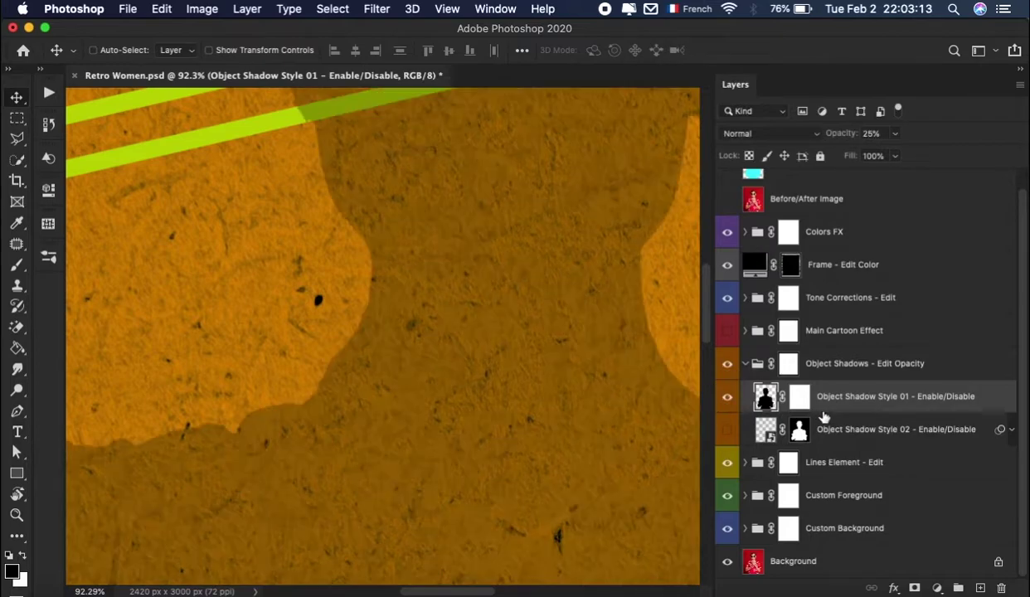
{"action": "left_click", "coordinate": [872, 133]}
{"action": "type", "text": "50"}
{"action": "key", "text": "Return"}
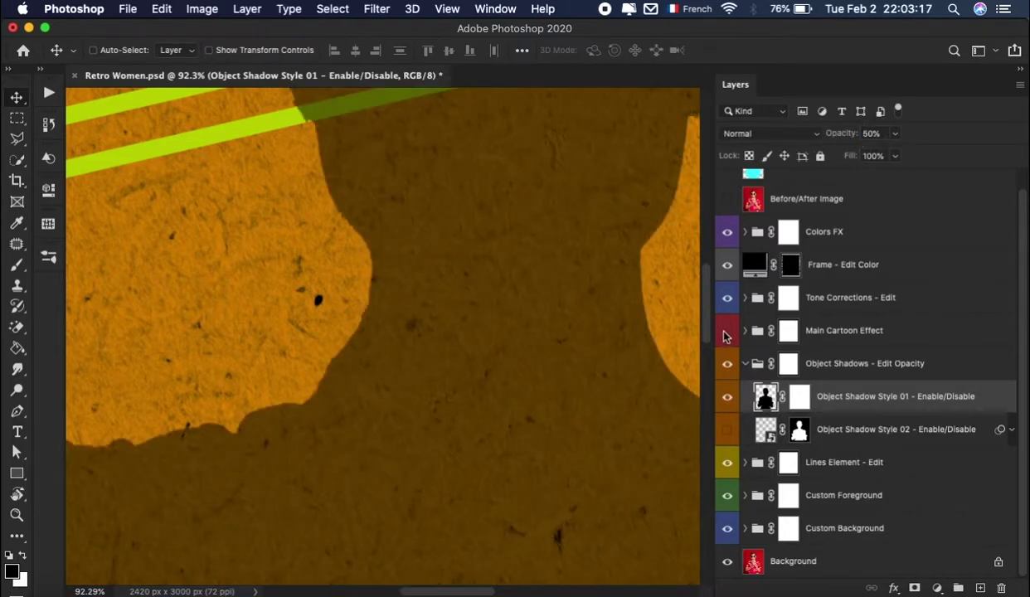
{"action": "left_click", "coordinate": [727, 330]}
{"action": "scroll", "coordinate": [482, 286], "scroll_direction": "up", "scroll_amount": 5}
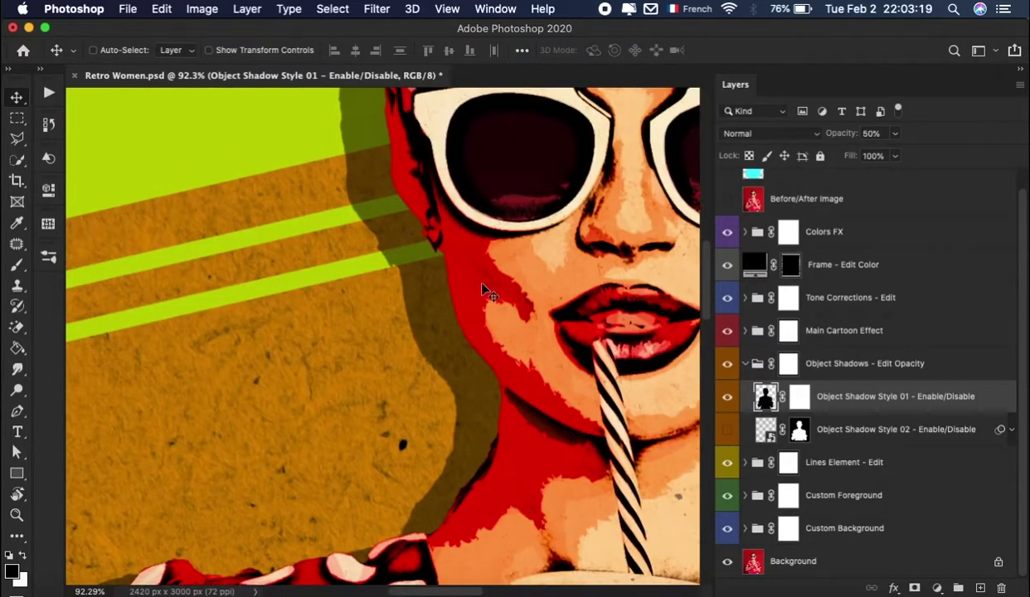
- Show hatched Object Shadow Style 02 and transform it slightly up and left
{"action": "left_click", "coordinate": [728, 397]}
{"action": "left_click", "coordinate": [728, 430]}
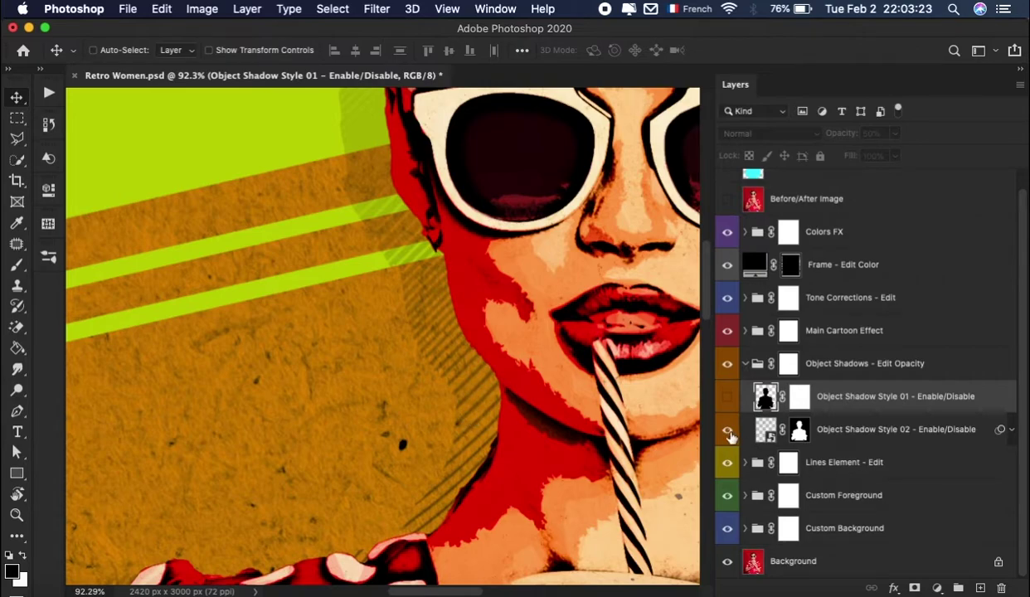
{"action": "left_click", "coordinate": [854, 431]}
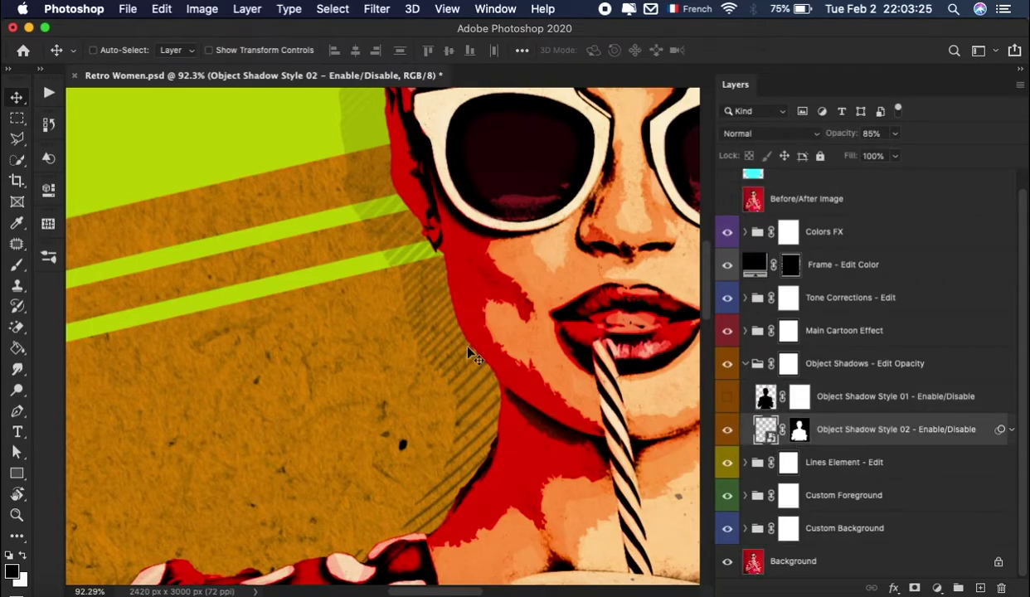
{"action": "key", "text": "super+0"}
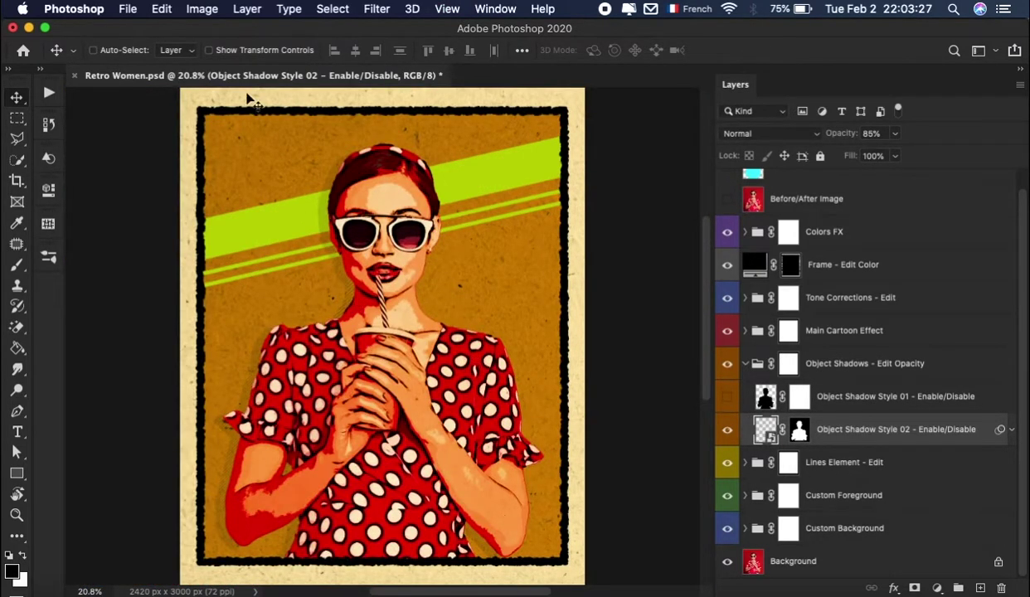
{"action": "left_click", "coordinate": [161, 8]}
{"action": "mouse_move", "coordinate": [187, 382]}
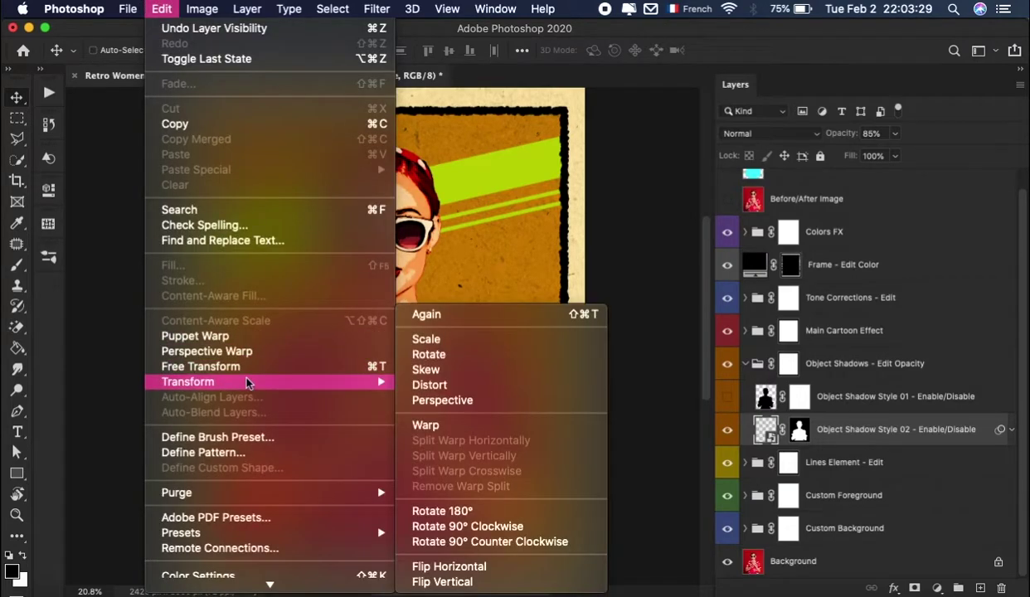
{"action": "left_click", "coordinate": [423, 397]}
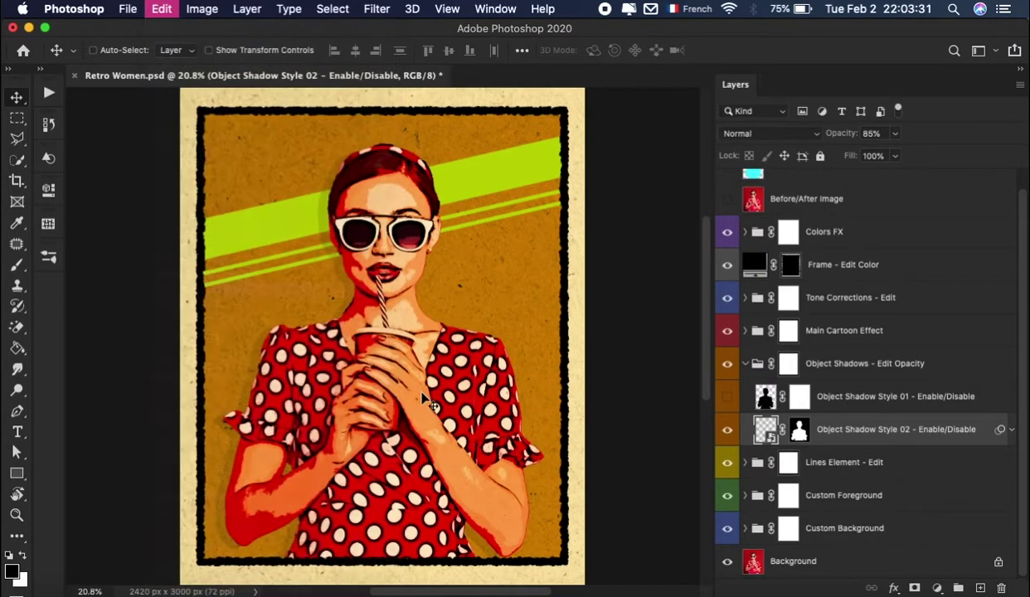
{"action": "key", "text": "super+t"}
{"action": "mouse_move", "coordinate": [424, 313]}
{"action": "left_mouse_down"}
{"action": "mouse_move", "coordinate": [486, 316]}
{"action": "mouse_move", "coordinate": [437, 318]}
{"action": "left_mouse_up"}
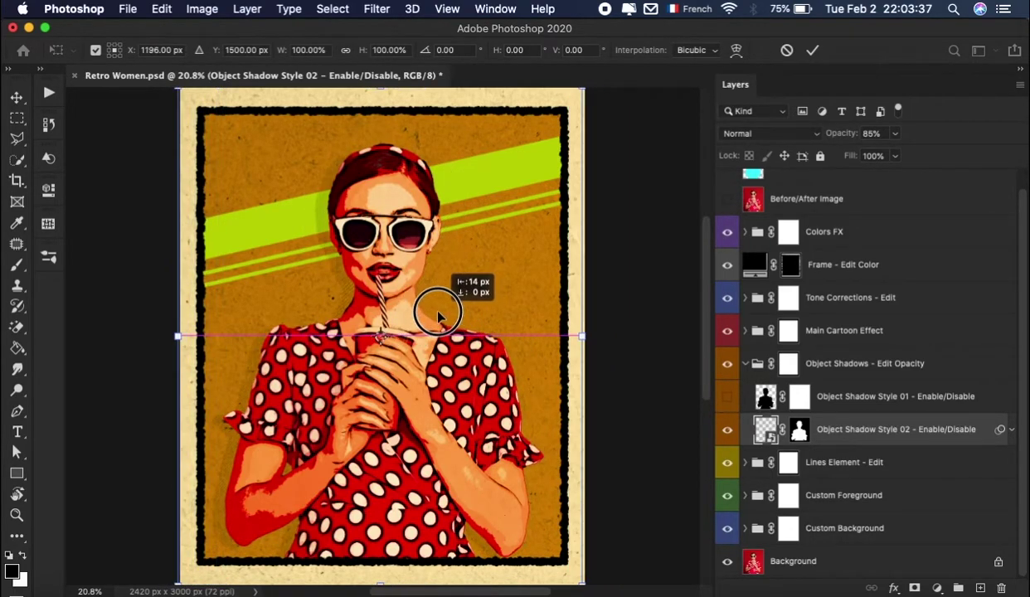
{"action": "key", "text": "shift+Up"}
{"action": "key", "text": "shift+Up"}
{"action": "key", "text": "shift+Up"}
{"action": "key", "text": "shift+Left"}
{"action": "key", "text": "shift+Left"}
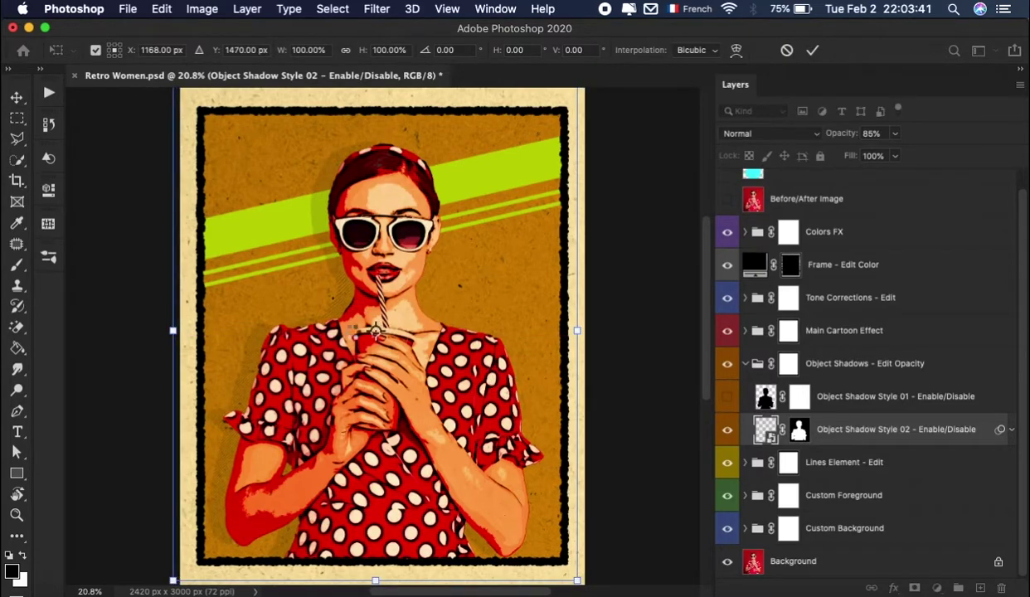
{"action": "key", "text": "Return"}
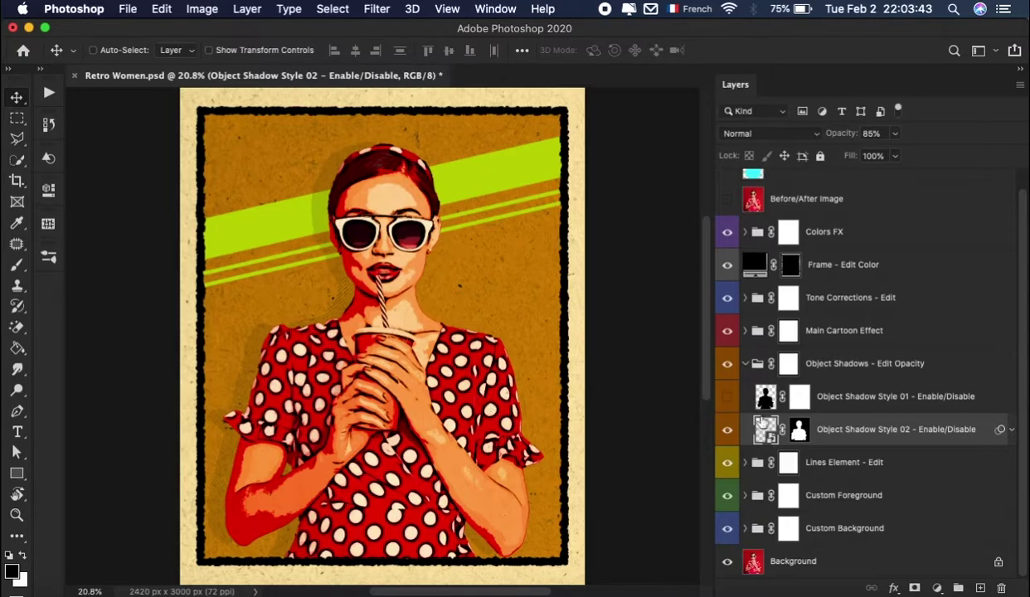
- Switch back to solid Style 01, move it left behind the woman, and collapse Object Shadows
{"action": "left_click", "coordinate": [728, 429]}
{"action": "left_click", "coordinate": [727, 396]}
{"action": "left_click", "coordinate": [860, 406]}
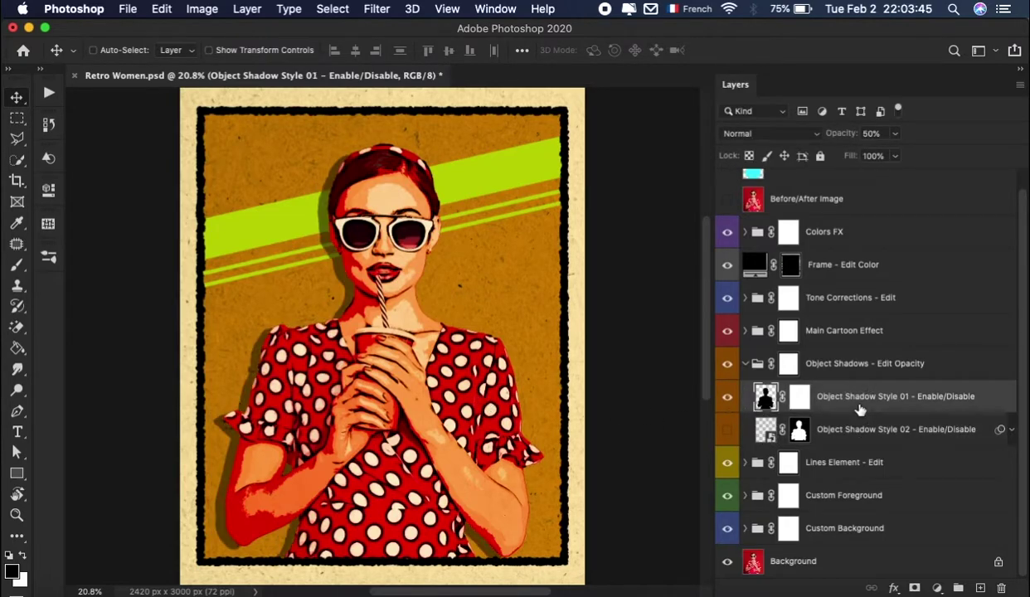
{"action": "key", "text": "ctrl+t"}
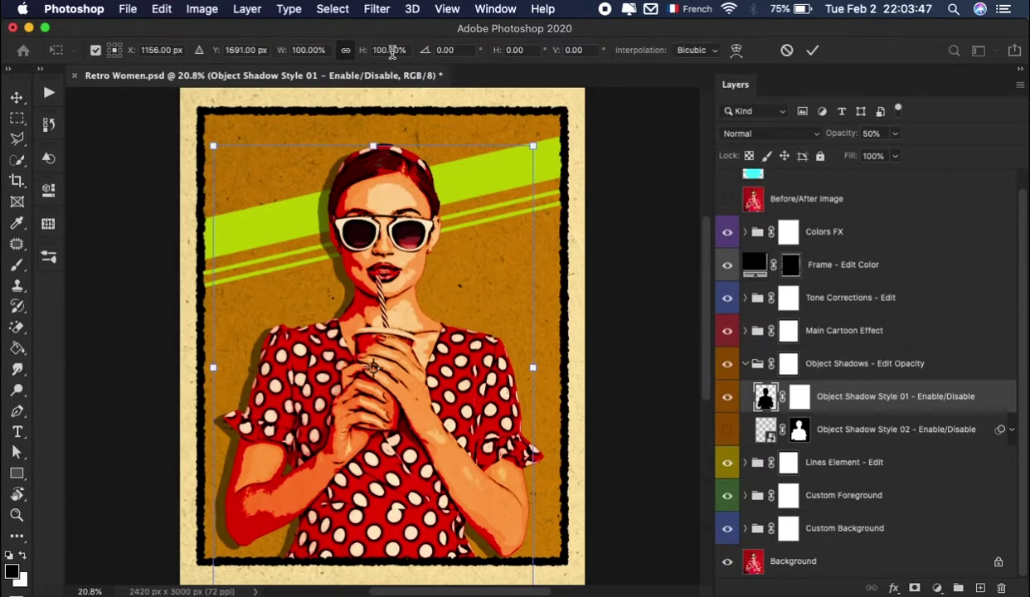
{"action": "left_click_drag", "start_coordinate": [431, 305], "coordinate": [457, 307]}
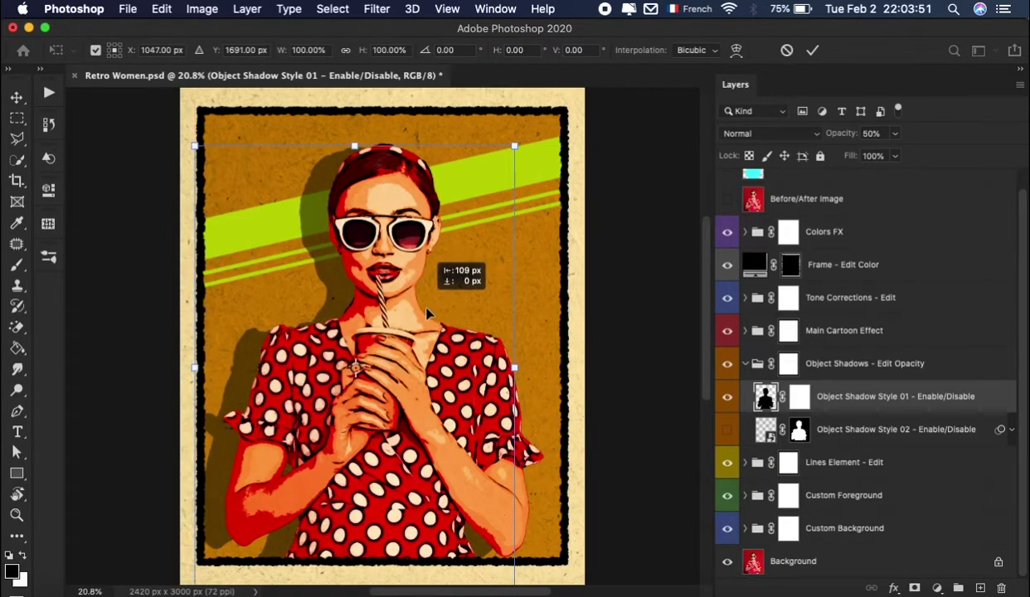
{"action": "left_click_drag", "start_coordinate": [457, 307], "coordinate": [419, 286]}
{"action": "key", "text": "Return"}
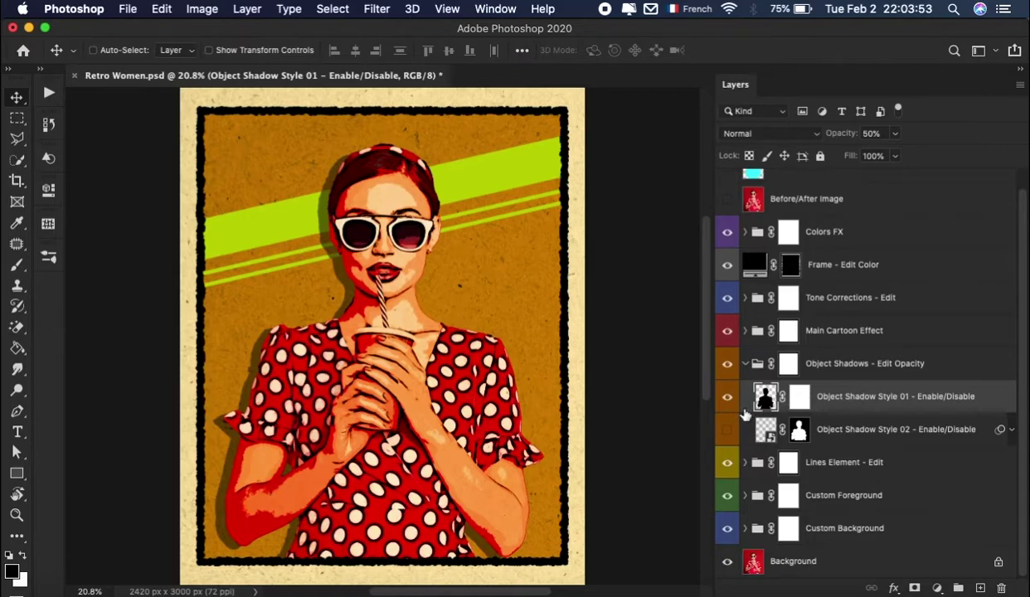
{"action": "left_click", "coordinate": [745, 364]}
- Expand the Lines Element - Edit group and select the Edit Lines Color layer
{"action": "left_click", "coordinate": [902, 427]}
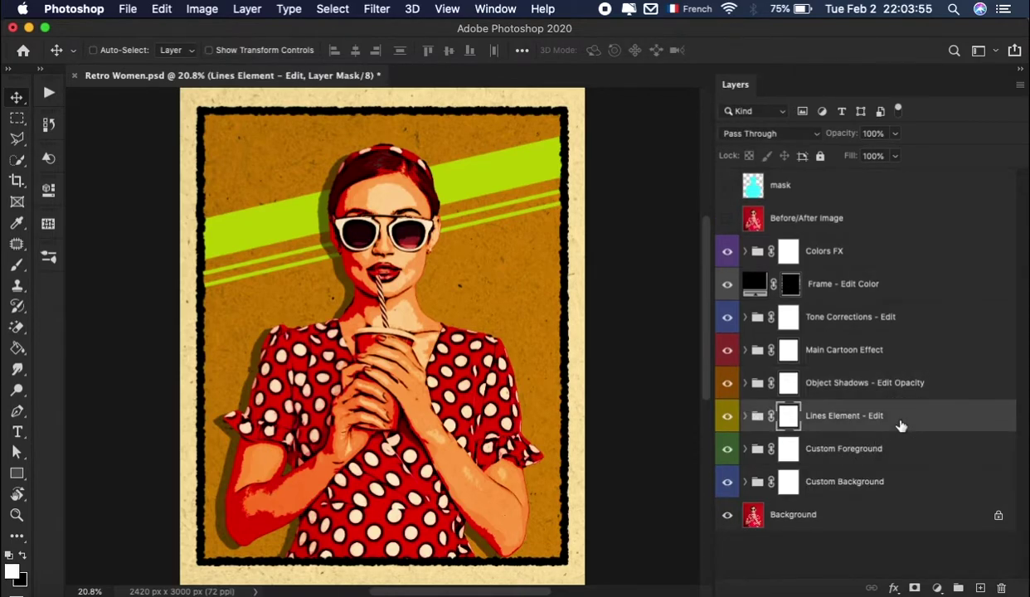
{"action": "left_click", "coordinate": [757, 417]}
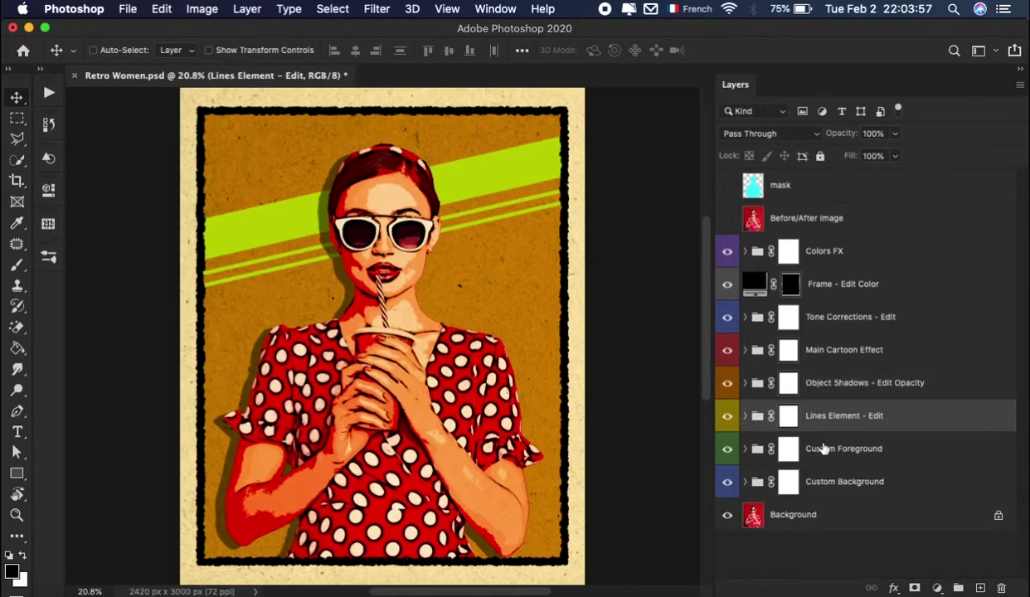
{"action": "left_click", "coordinate": [745, 416]}
{"action": "left_click", "coordinate": [863, 429]}
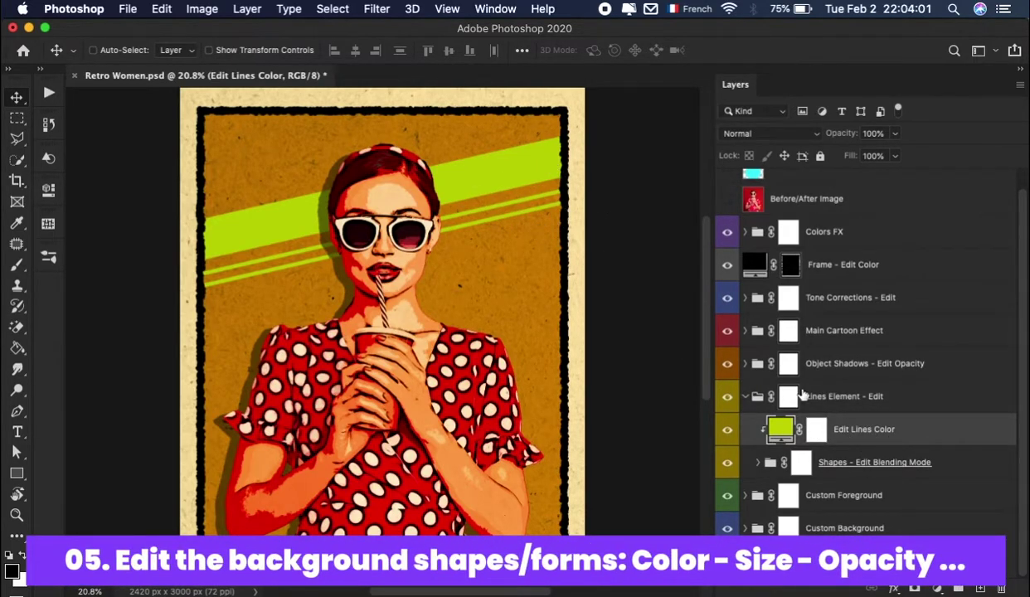
- Inspect the Shapes group by toggling Small Line 02, Small Line 01 and Big Rectangle
{"action": "left_click", "coordinate": [842, 470]}
{"action": "left_click", "coordinate": [757, 462]}
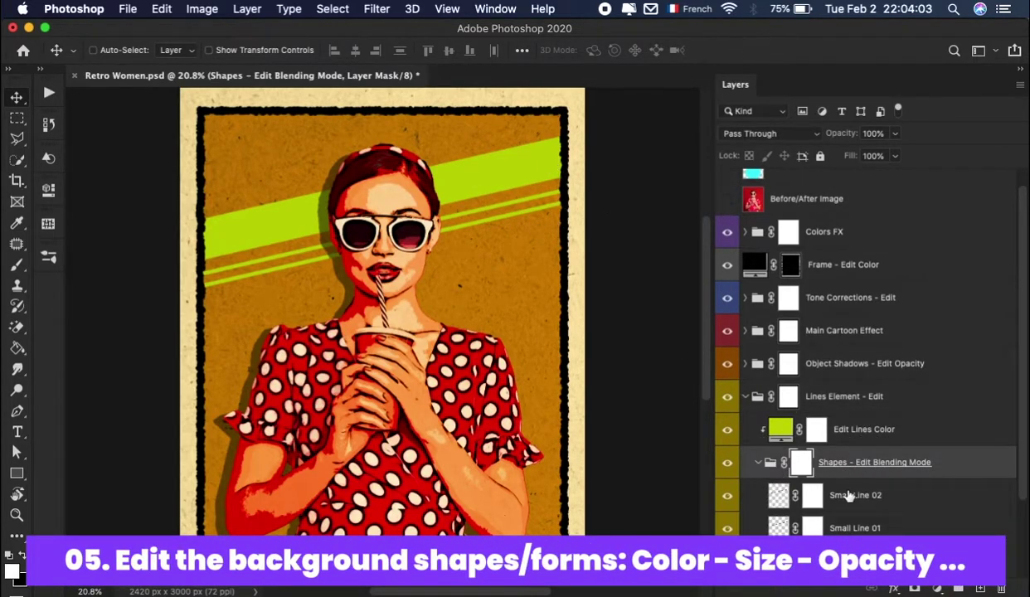
{"action": "scroll", "coordinate": [829, 490], "scroll_direction": "down", "scroll_amount": 3}
{"action": "left_click", "coordinate": [838, 404]}
{"action": "left_click", "coordinate": [726, 398]}
{"action": "left_click", "coordinate": [727, 428]}
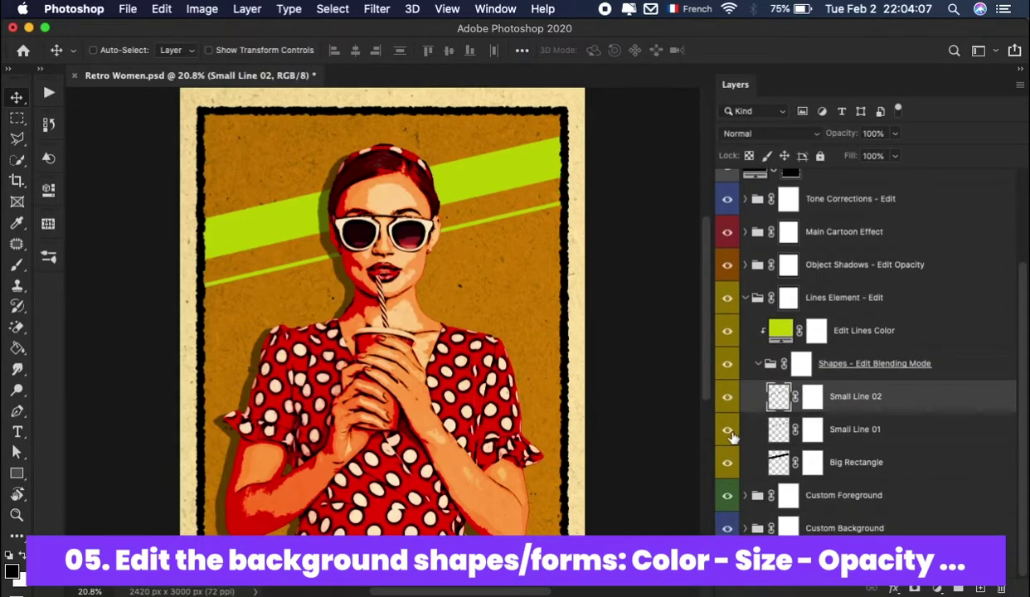
{"action": "left_click", "coordinate": [728, 462]}
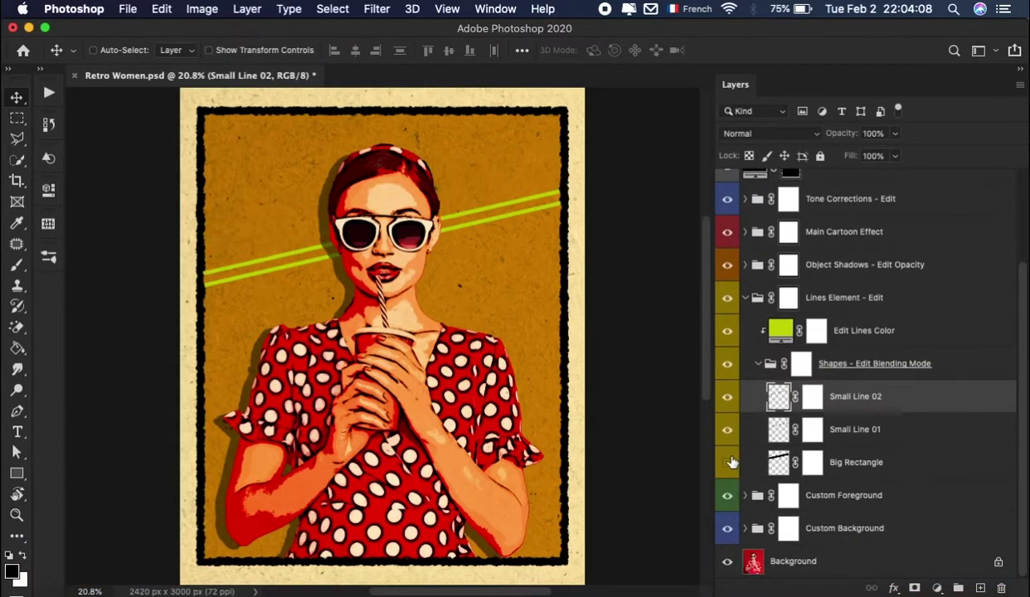
{"action": "left_click", "coordinate": [757, 366]}
- Test brown, black, red and orange, then recolor the stripes cream #f2d99c and collapse Lines Element
{"action": "left_click", "coordinate": [879, 431]}
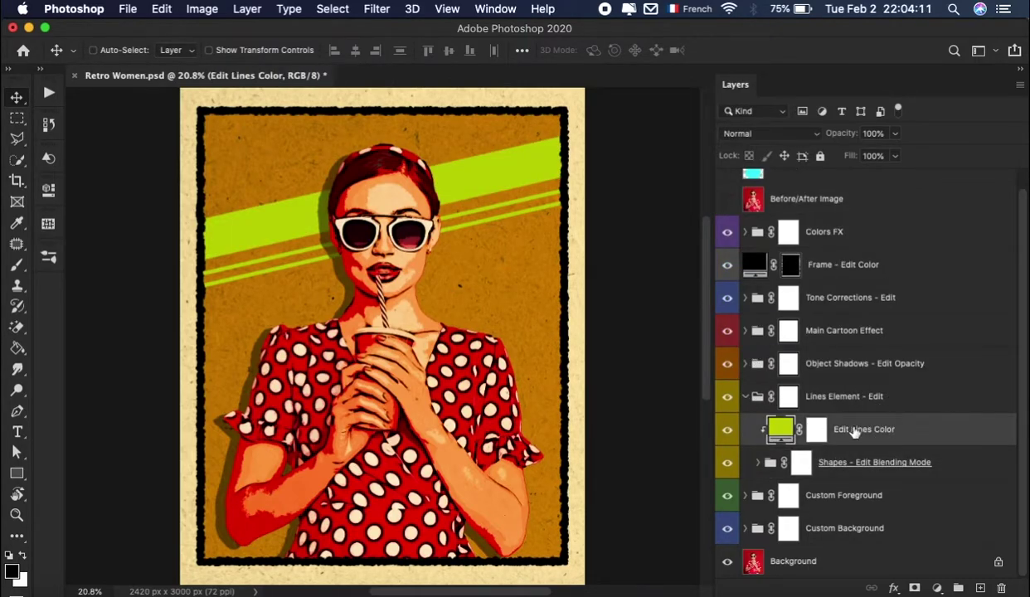
{"action": "left_click", "coordinate": [571, 105]}
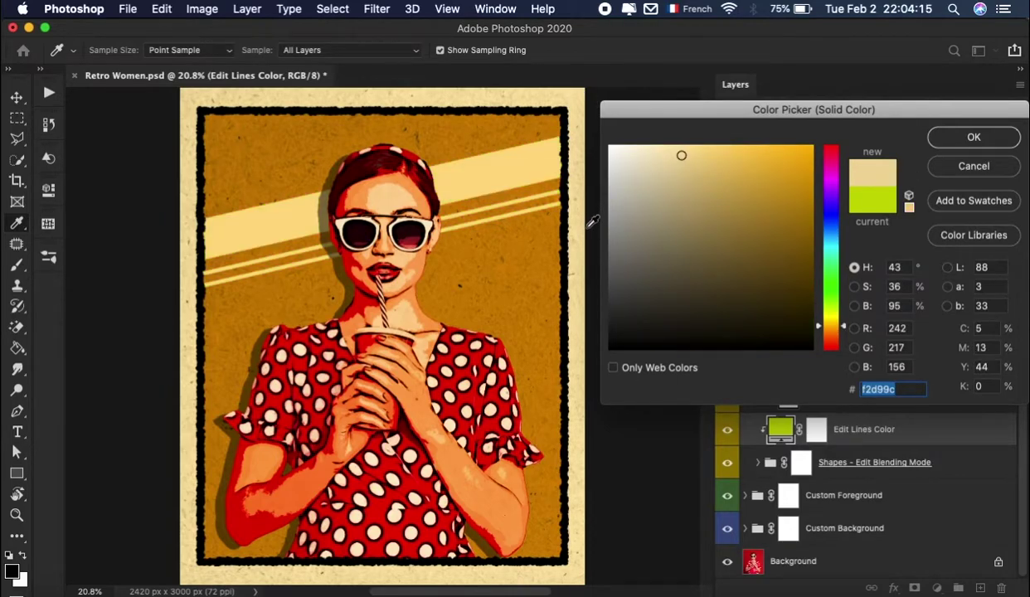
{"action": "left_click", "coordinate": [531, 124]}
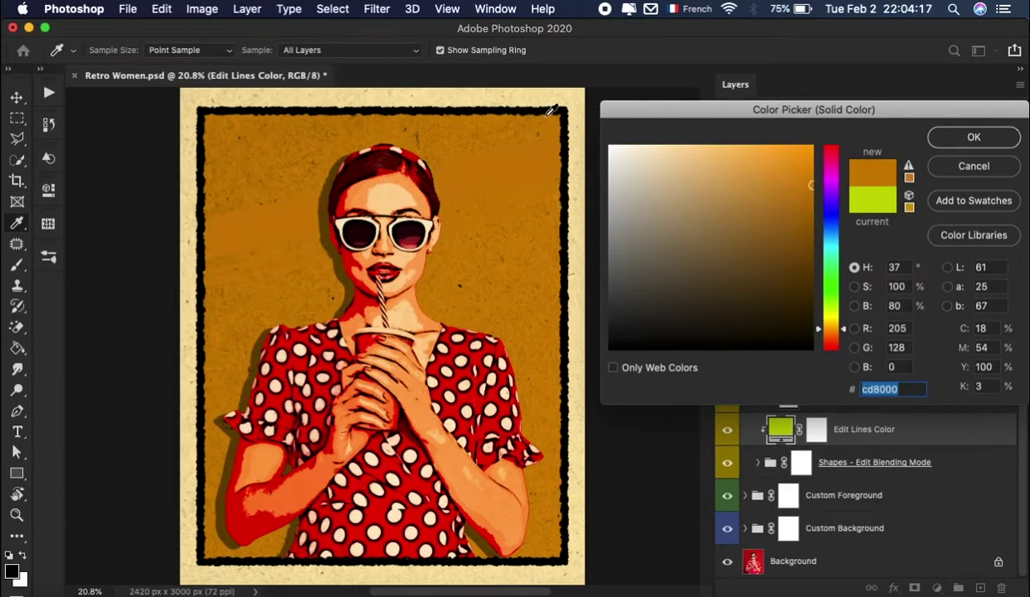
{"action": "left_click", "coordinate": [569, 160]}
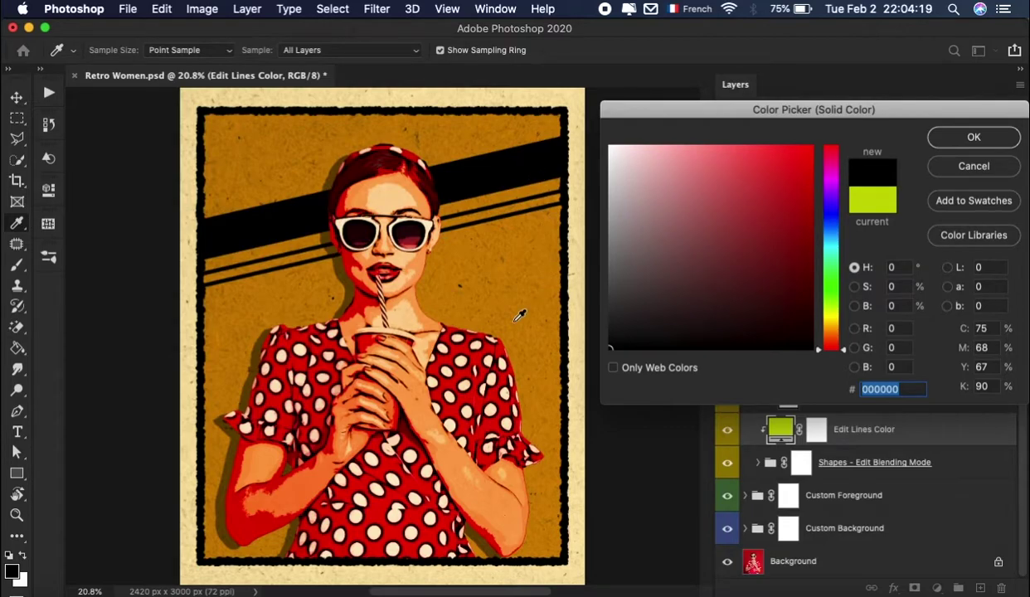
{"action": "left_click", "coordinate": [473, 340]}
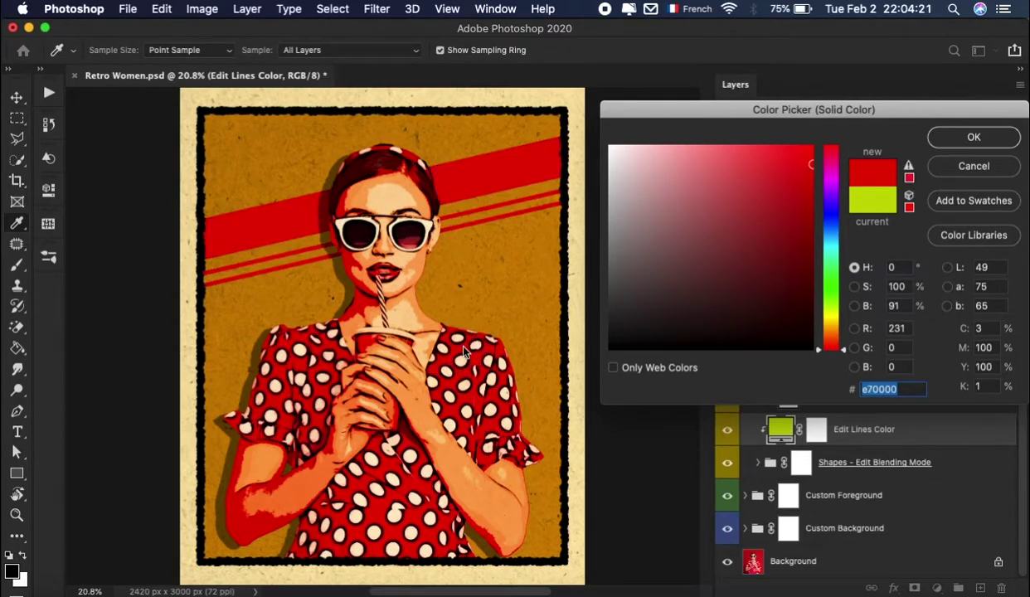
{"action": "left_click", "coordinate": [419, 189]}
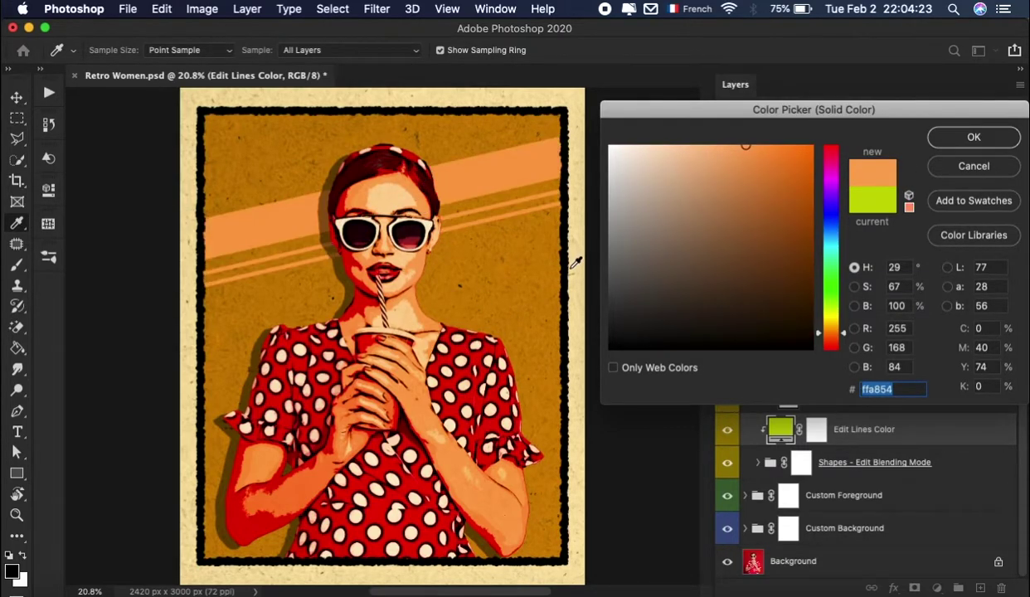
{"action": "left_click", "coordinate": [583, 350]}
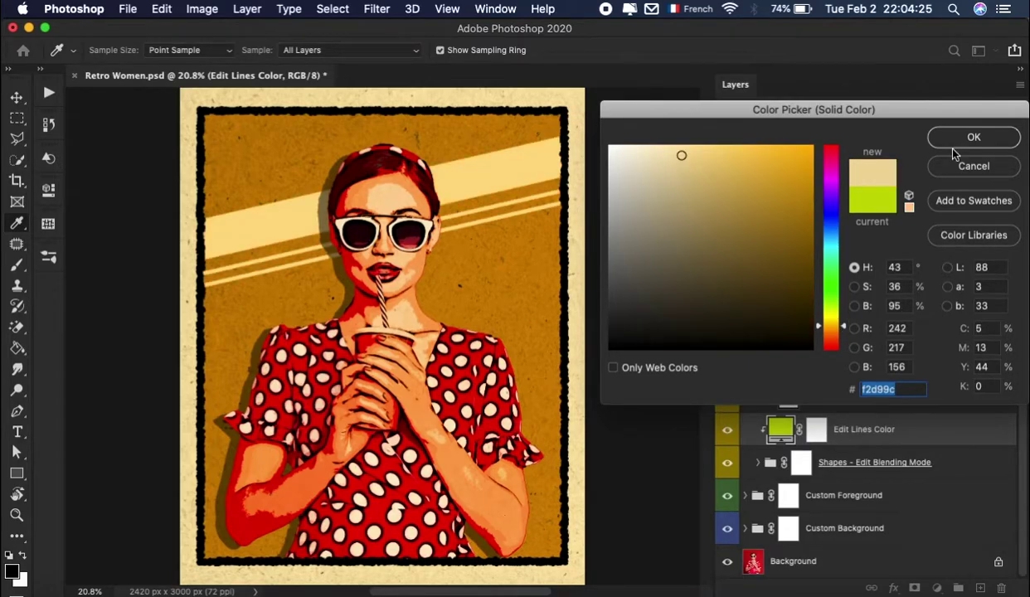
{"action": "left_click", "coordinate": [954, 142]}
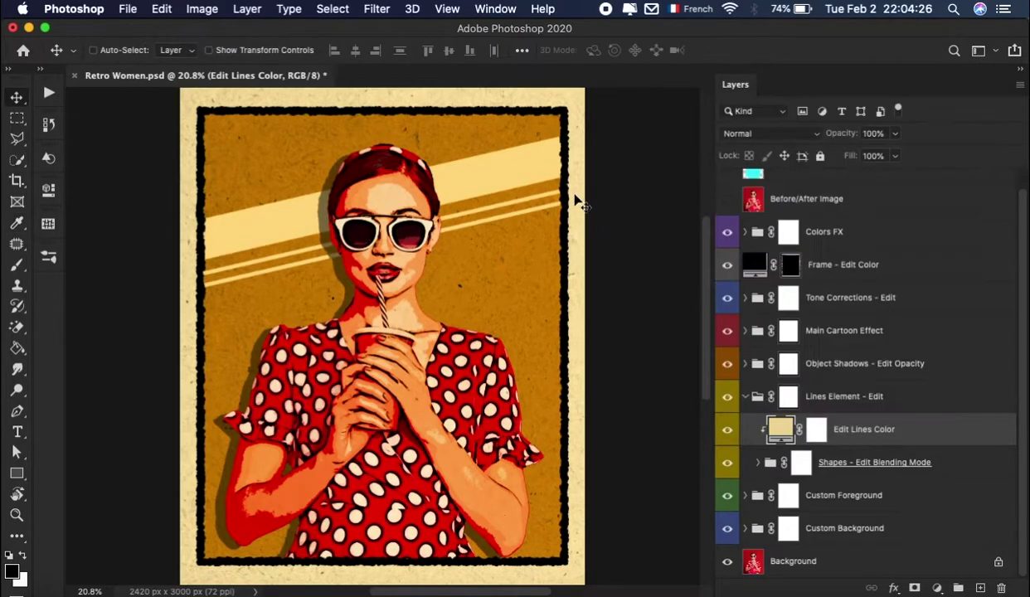
{"action": "left_click", "coordinate": [746, 396]}
{"action": "left_click", "coordinate": [788, 449]}
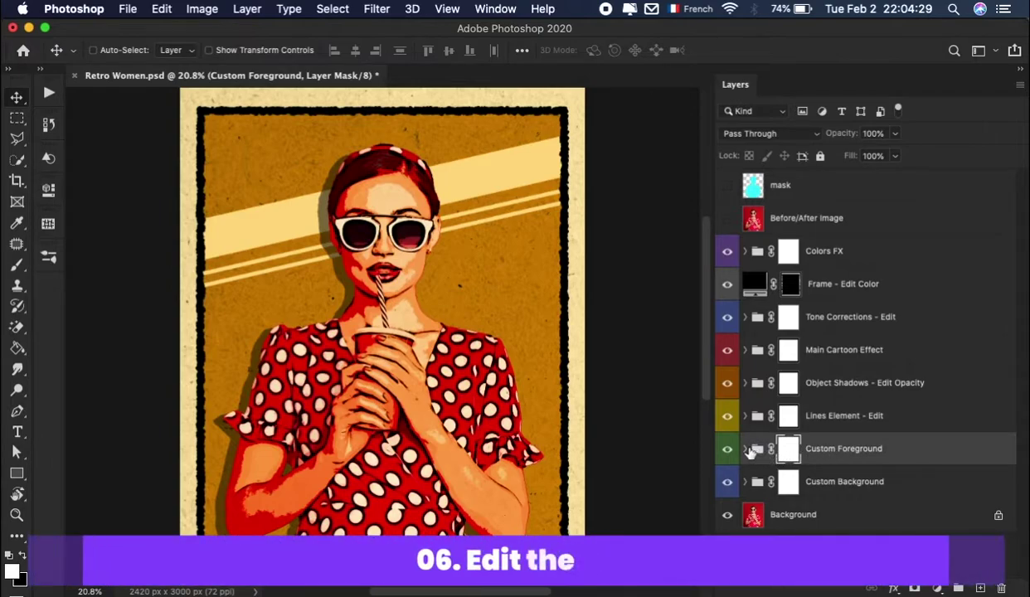
- Preview a different hue for Edit Foreground Color, then cancel to keep the cream
{"action": "left_click", "coordinate": [745, 449]}
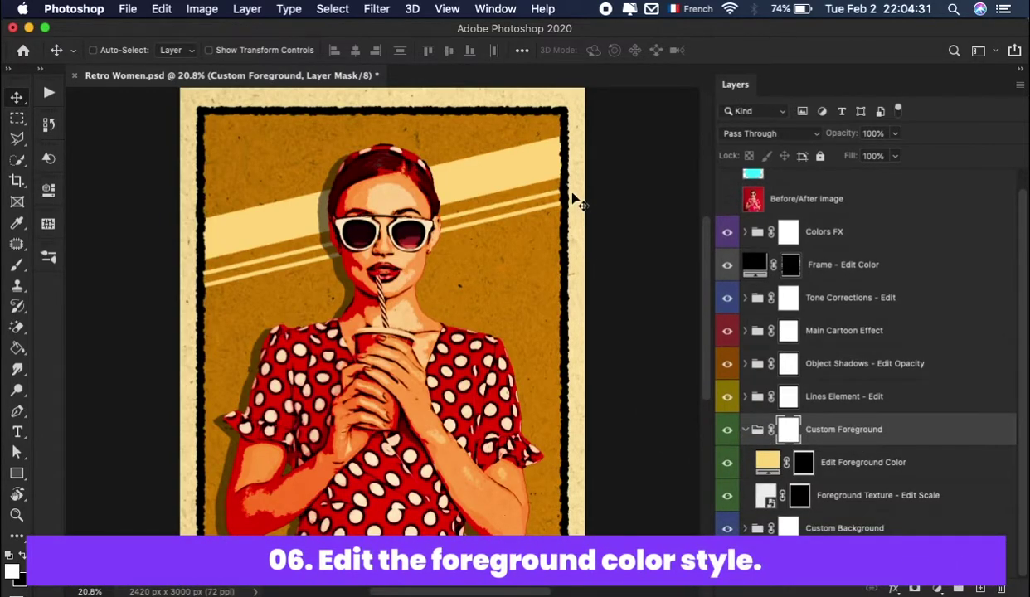
{"action": "double_click", "coordinate": [770, 467]}
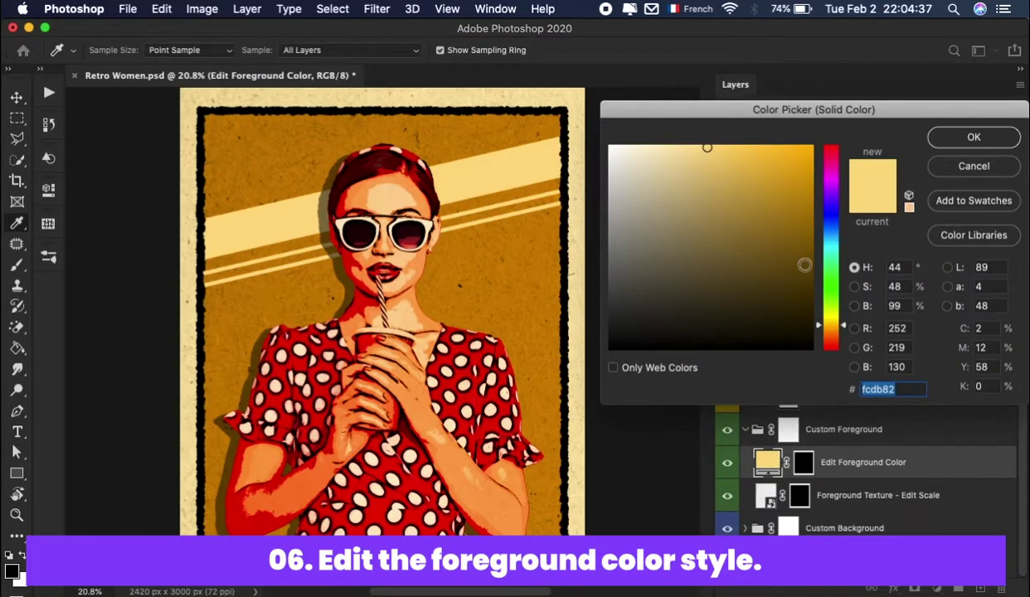
{"action": "mouse_move", "coordinate": [830, 326]}
{"action": "left_mouse_down"}
{"action": "mouse_move", "coordinate": [832, 232]}
{"action": "mouse_move", "coordinate": [821, 353]}
{"action": "left_mouse_up"}
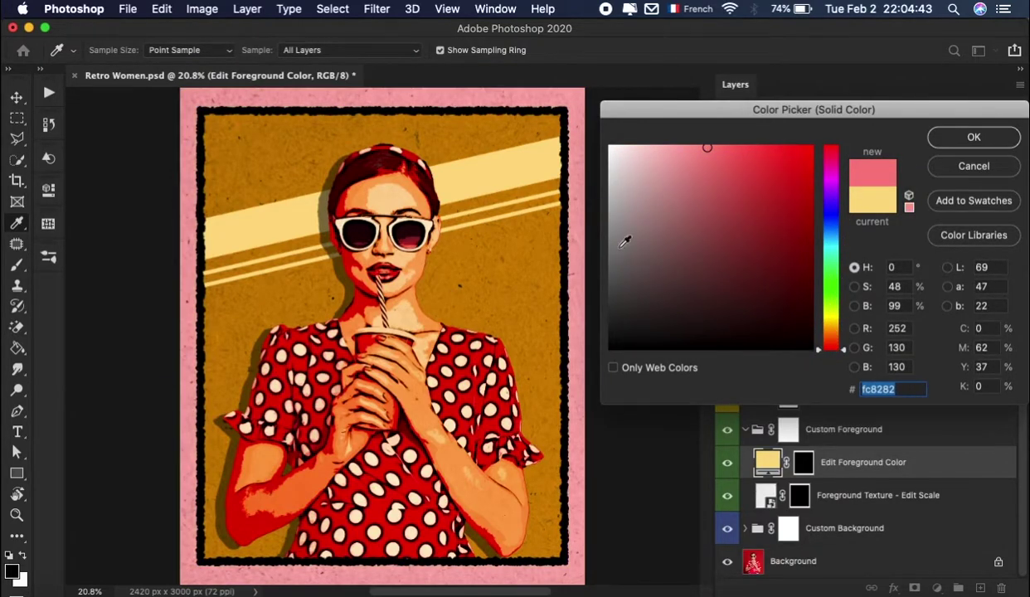
{"action": "key", "text": "Escape"}
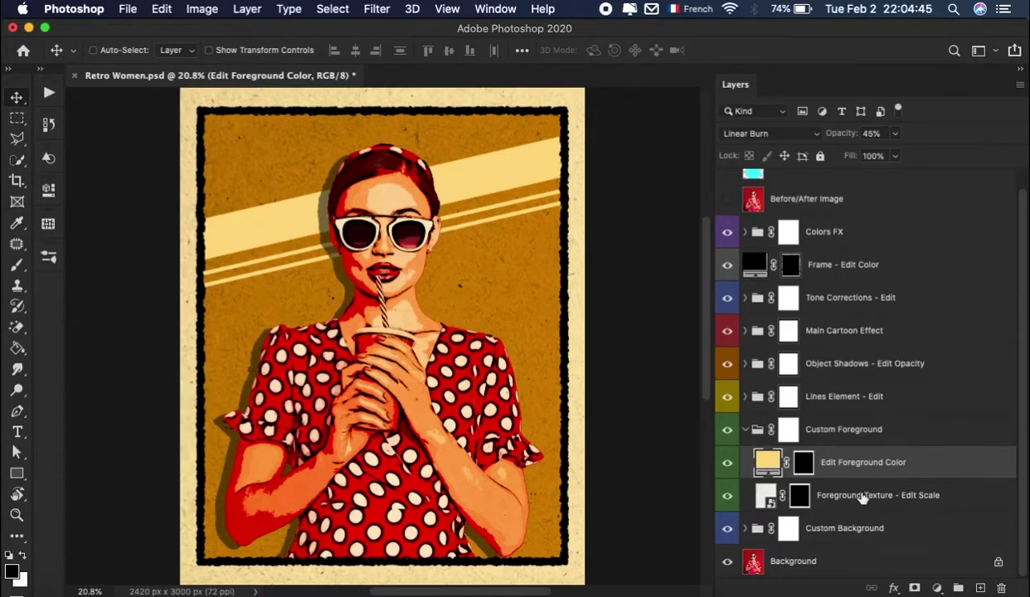
- Inspect the Foreground Texture smart object, collapse Custom Foreground, and expand Custom Background
{"action": "left_click", "coordinate": [770, 500]}
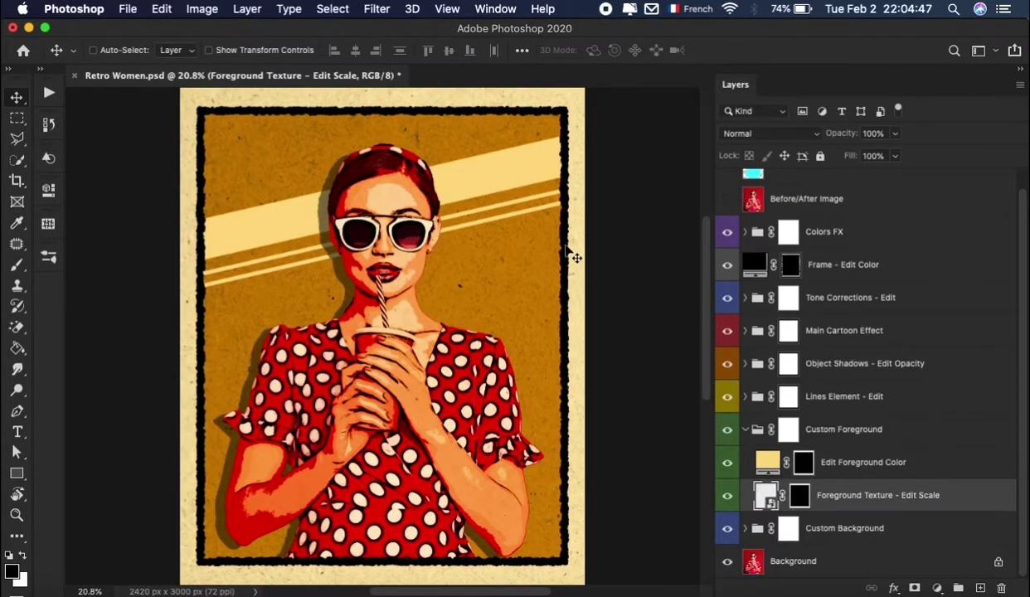
{"action": "left_click", "coordinate": [765, 500]}
{"action": "key", "text": "super+w"}
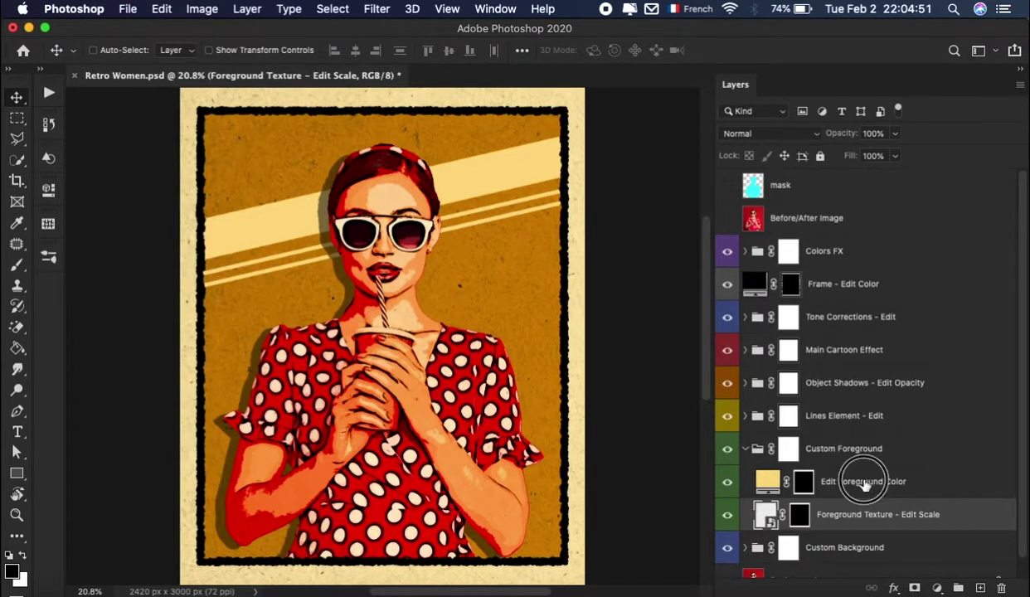
{"action": "left_click", "coordinate": [865, 485]}
{"action": "left_click", "coordinate": [843, 516]}
{"action": "left_click", "coordinate": [745, 451]}
{"action": "left_click", "coordinate": [747, 484]}
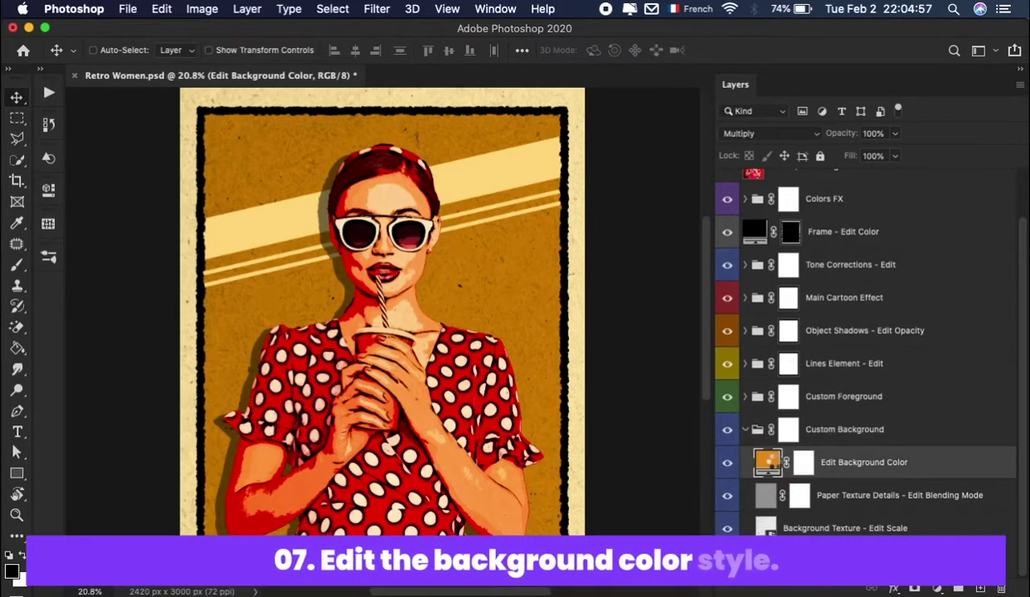
- Preview cyan and red background hues, cancel to keep the orange, and collapse Custom Background
{"action": "left_click_drag", "start_coordinate": [832, 159], "coordinate": [837, 264]}
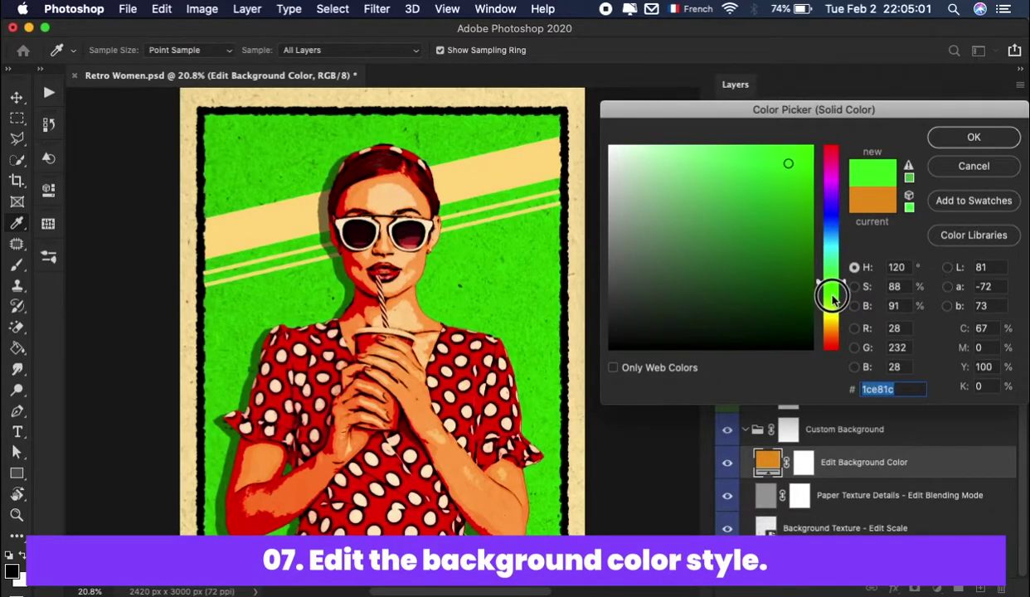
{"action": "left_click_drag", "start_coordinate": [838, 263], "coordinate": [832, 342]}
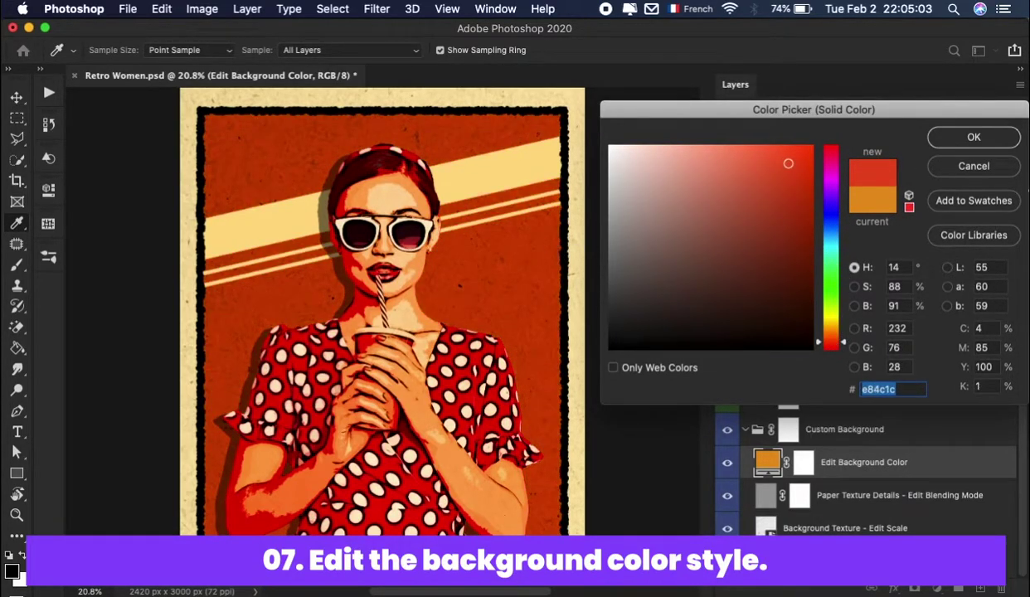
{"action": "left_click", "coordinate": [974, 165]}
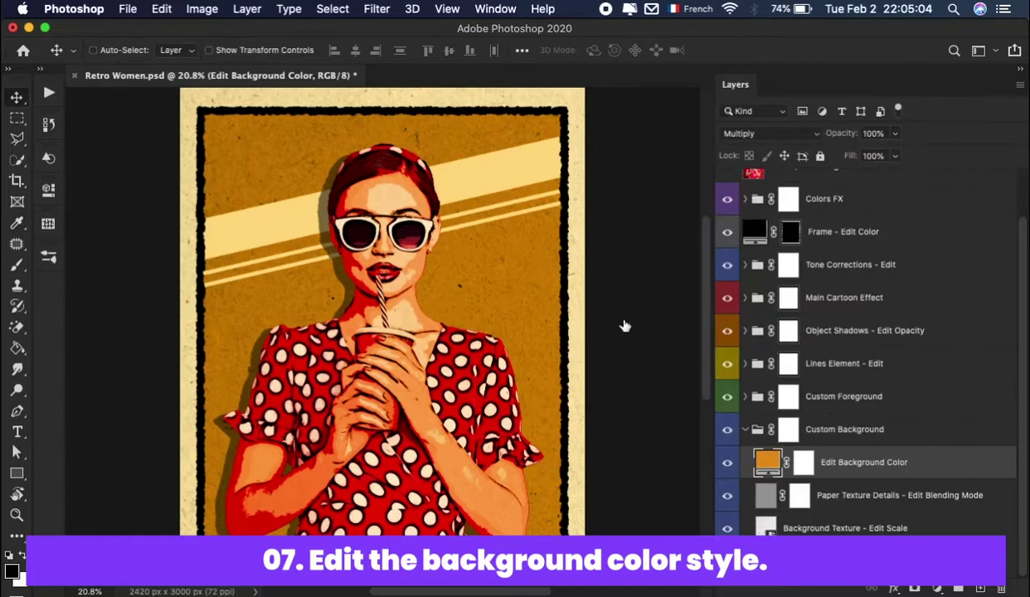
{"action": "left_click", "coordinate": [745, 430]}
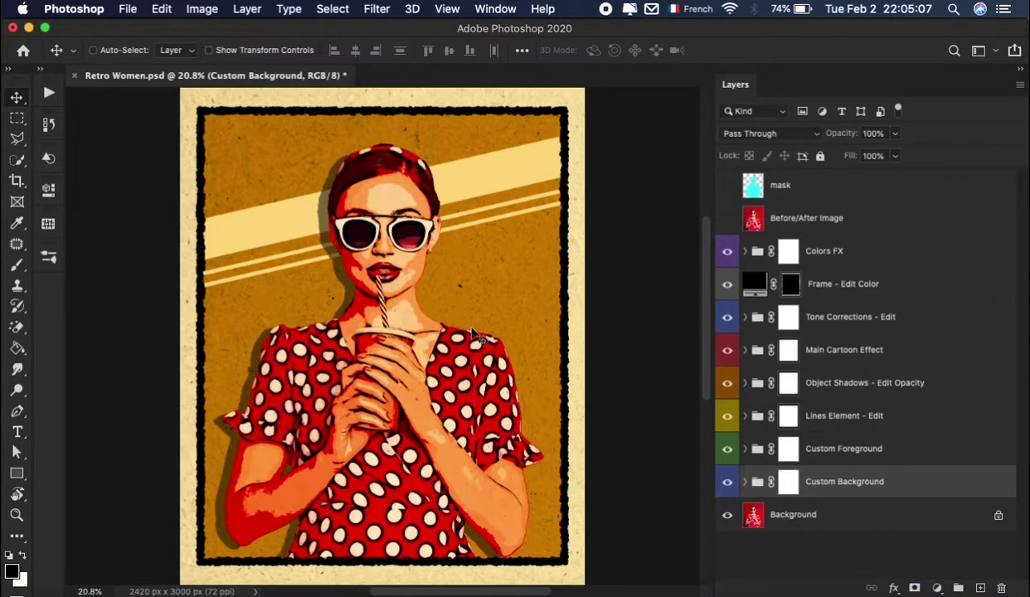
- View the artwork full screen, then return to the normal editing window
{"action": "key", "text": "f"}
{"action": "key", "text": "f"}
{"action": "key", "text": "super+plus"}
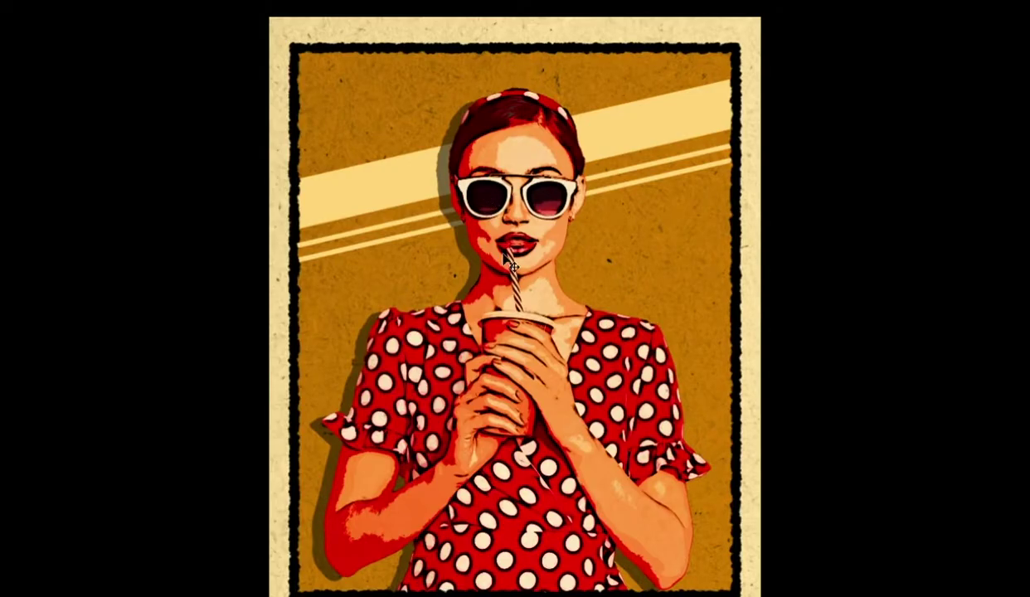
{"action": "key", "text": "f"}
{"action": "key", "text": "super+minus"}
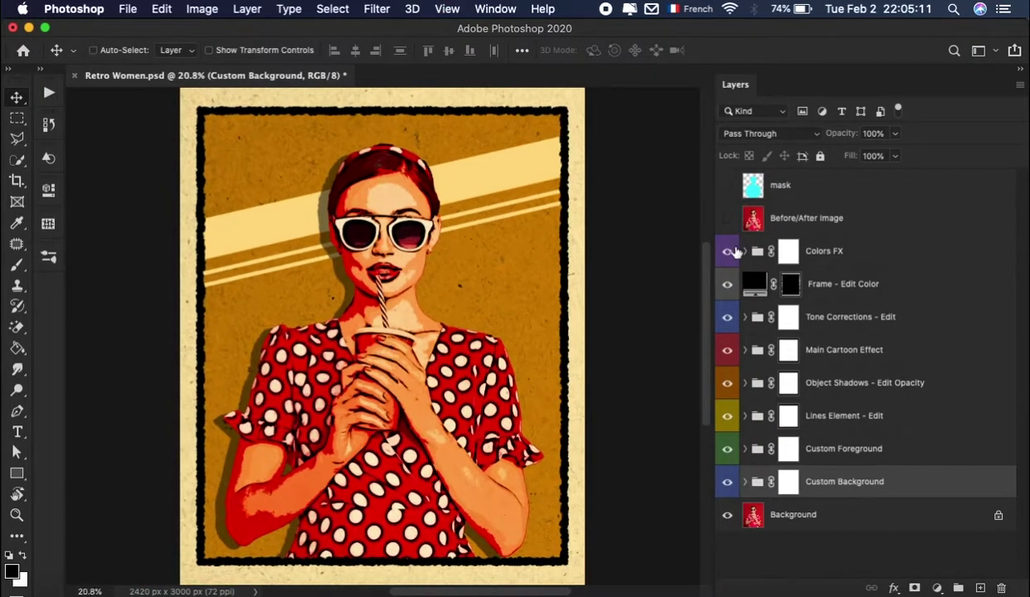
- Expand the Colors FX group and its B&W Color FX subgroup
{"action": "left_click", "coordinate": [803, 247]}
{"action": "left_click", "coordinate": [747, 254]}
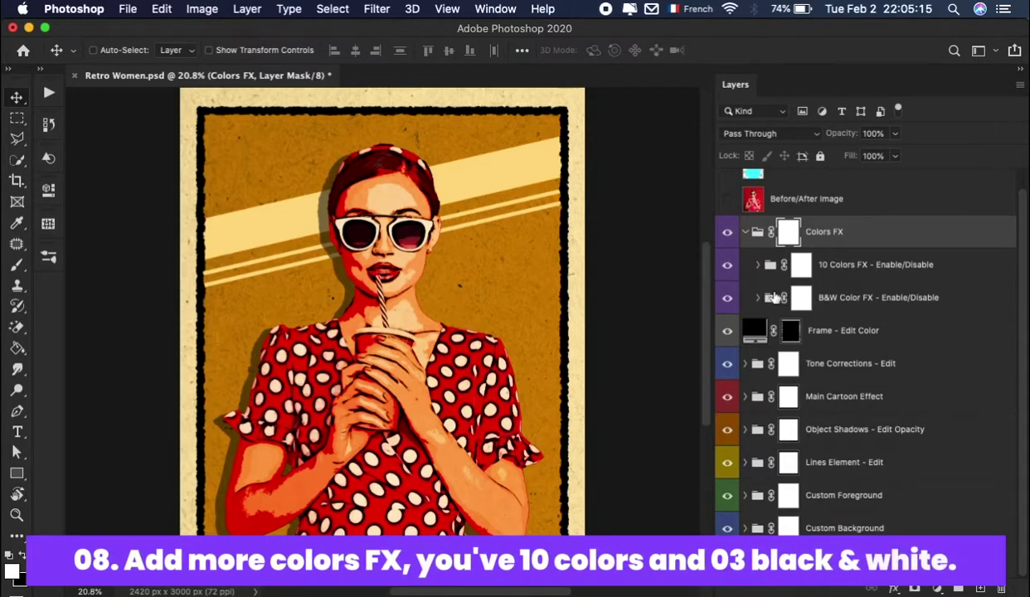
{"action": "left_click", "coordinate": [757, 298]}
{"action": "left_click", "coordinate": [887, 299]}
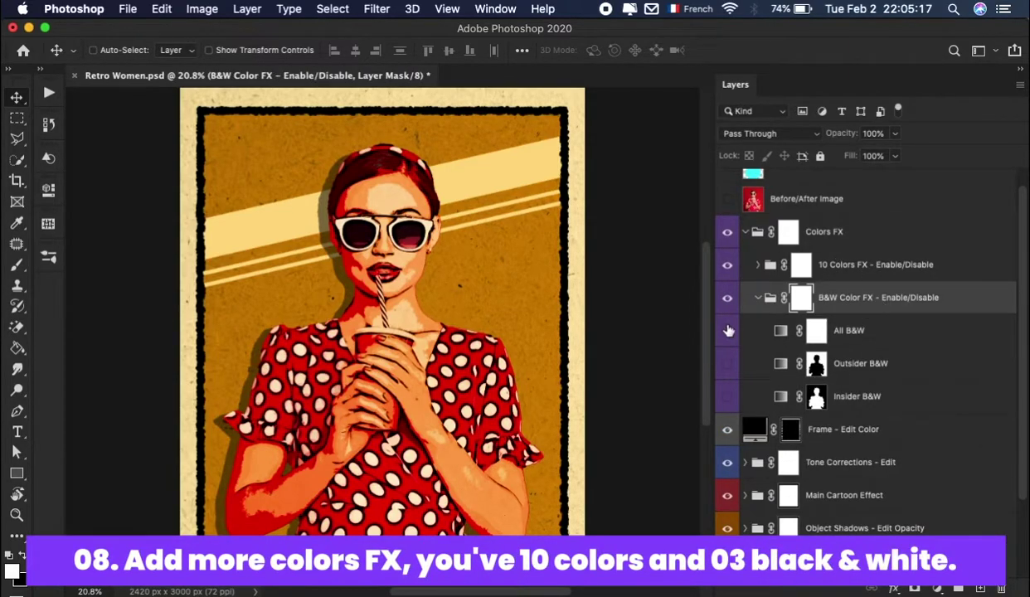
- Preview the All, Outsider and Insider B&W variants, leaving each switched off
{"action": "left_click", "coordinate": [727, 330]}
{"action": "left_click", "coordinate": [727, 363]}
{"action": "left_click", "coordinate": [727, 396]}
{"action": "left_click", "coordinate": [727, 396]}
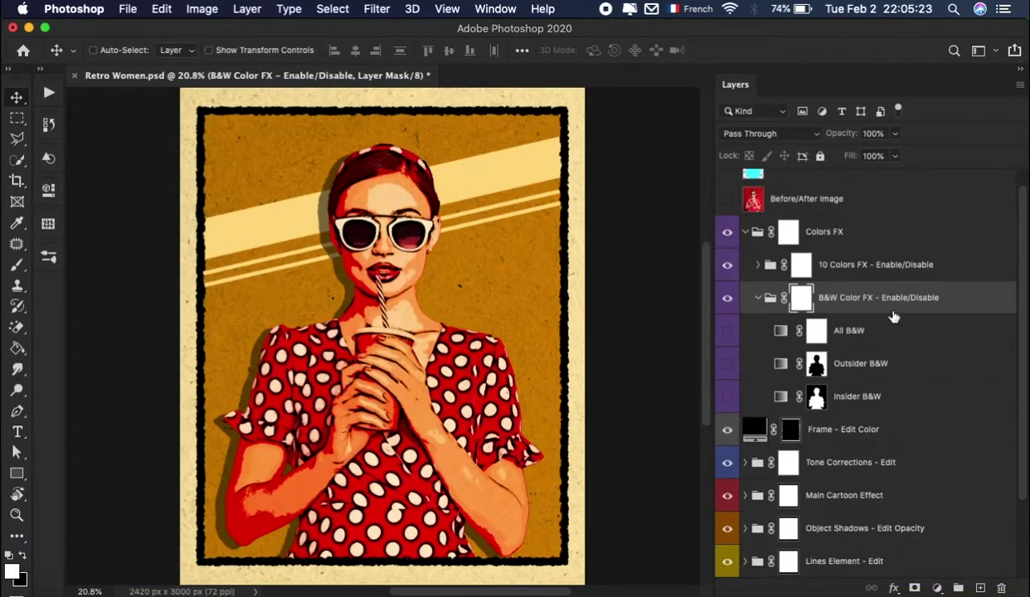
{"action": "left_click", "coordinate": [757, 297]}
- In 10 Colors FX, preview Color FX 01 through 05, hiding each afterwards
{"action": "left_click", "coordinate": [757, 265]}
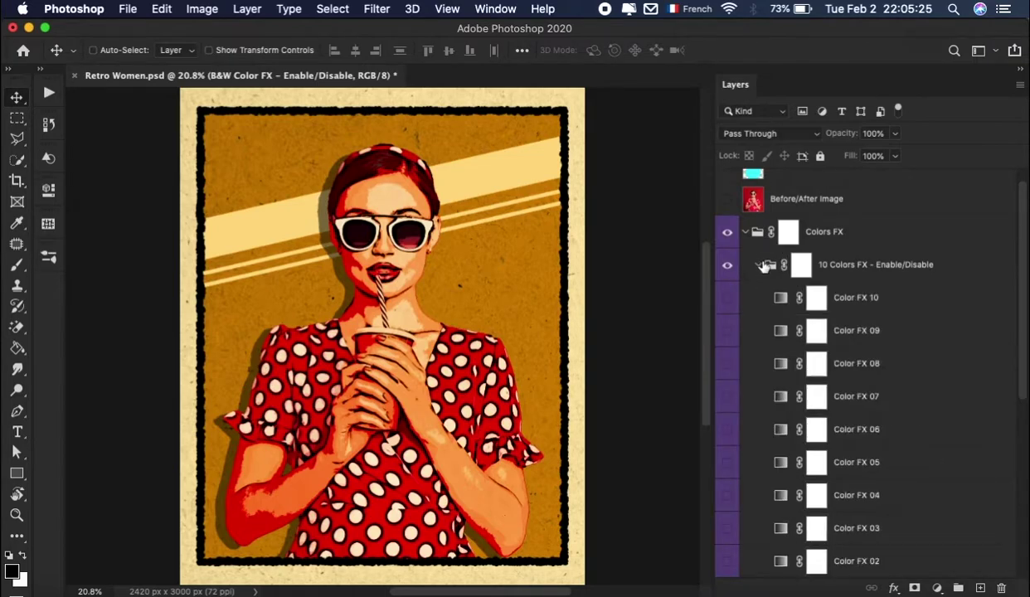
{"action": "left_click", "coordinate": [862, 265]}
{"action": "scroll", "coordinate": [873, 423], "scroll_direction": "down", "scroll_amount": 5}
{"action": "scroll", "coordinate": [912, 319], "scroll_direction": "down", "scroll_amount": 1}
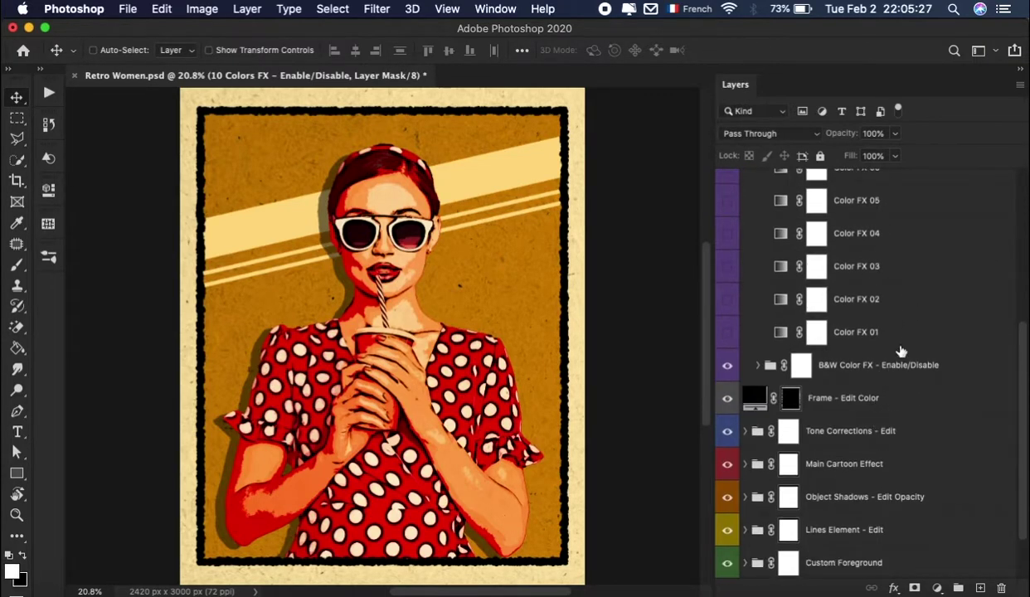
{"action": "scroll", "coordinate": [902, 353], "scroll_direction": "up", "scroll_amount": 2}
{"action": "left_click", "coordinate": [727, 405]}
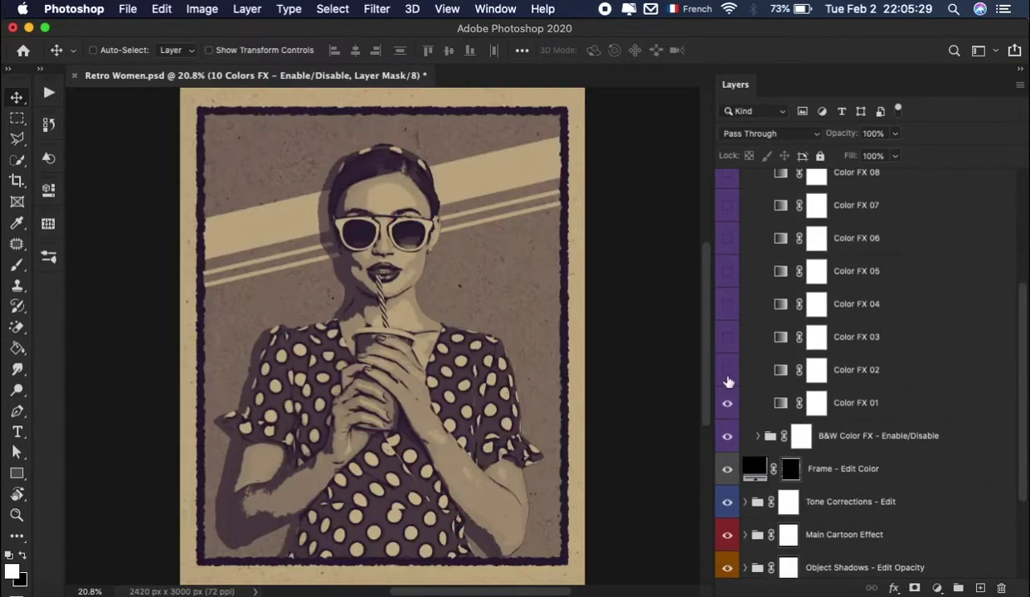
{"action": "left_click", "coordinate": [727, 369]}
{"action": "left_click", "coordinate": [727, 369]}
{"action": "left_click", "coordinate": [728, 337]}
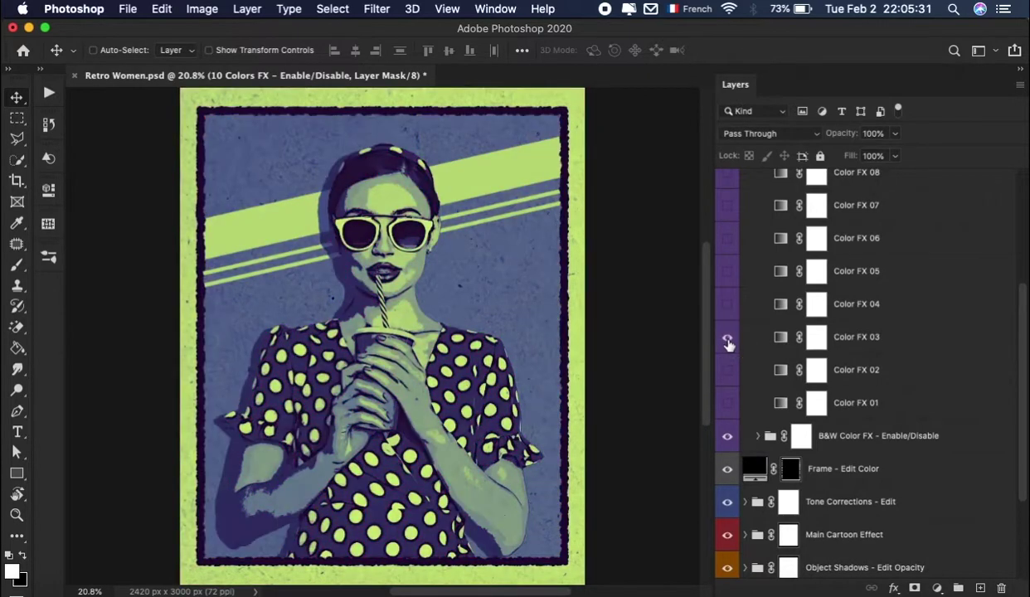
{"action": "left_click", "coordinate": [727, 303]}
{"action": "left_click", "coordinate": [727, 272]}
{"action": "left_click", "coordinate": [727, 260]}
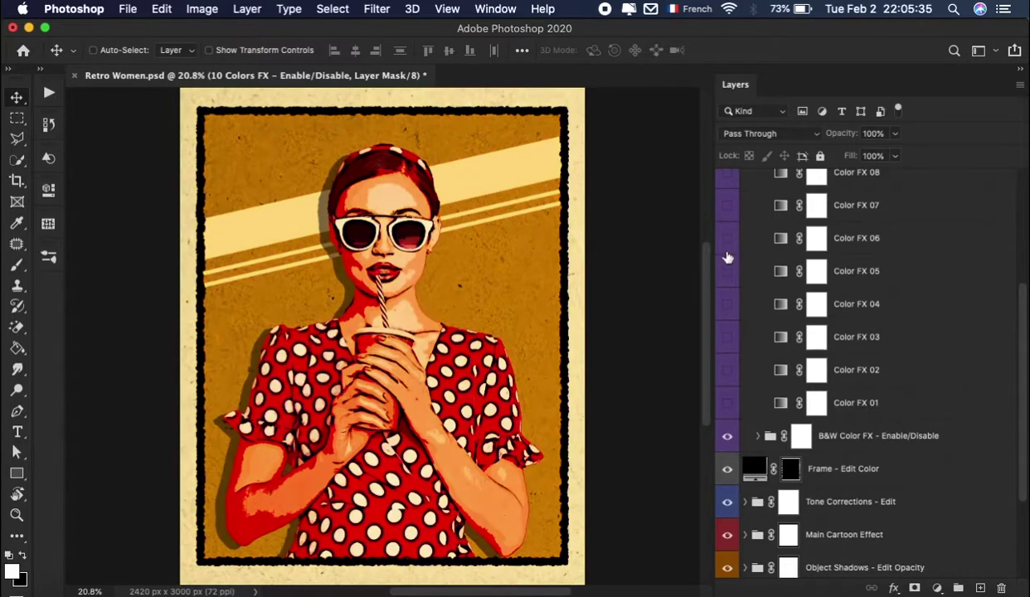
- Preview Color FX 06 through 10, leave them all off, and fold the group
{"action": "scroll", "coordinate": [729, 253], "scroll_direction": "up", "scroll_amount": 3}
{"action": "left_click", "coordinate": [729, 347]}
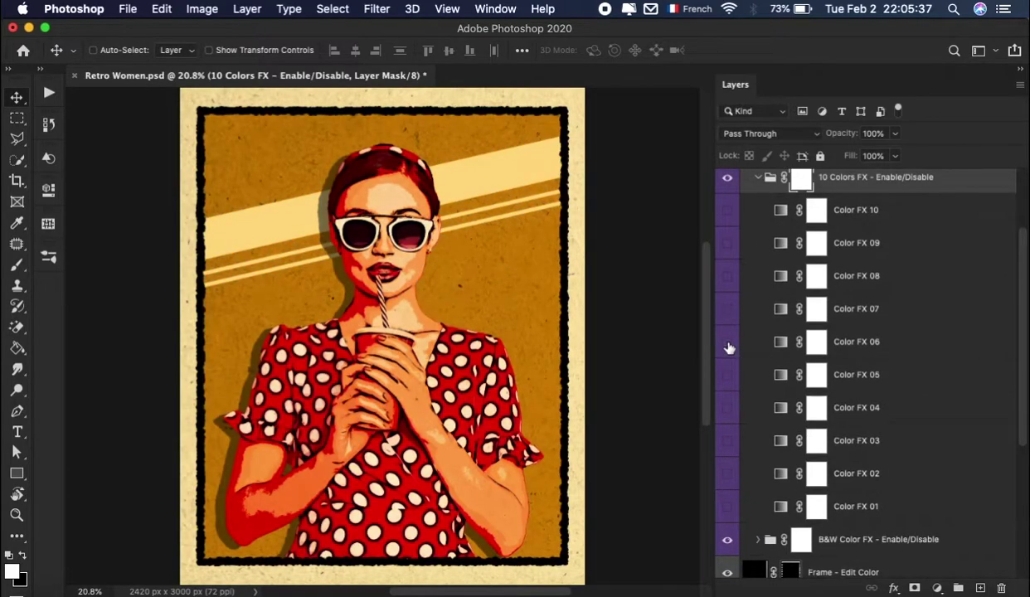
{"action": "left_click", "coordinate": [727, 308]}
{"action": "left_click", "coordinate": [727, 276]}
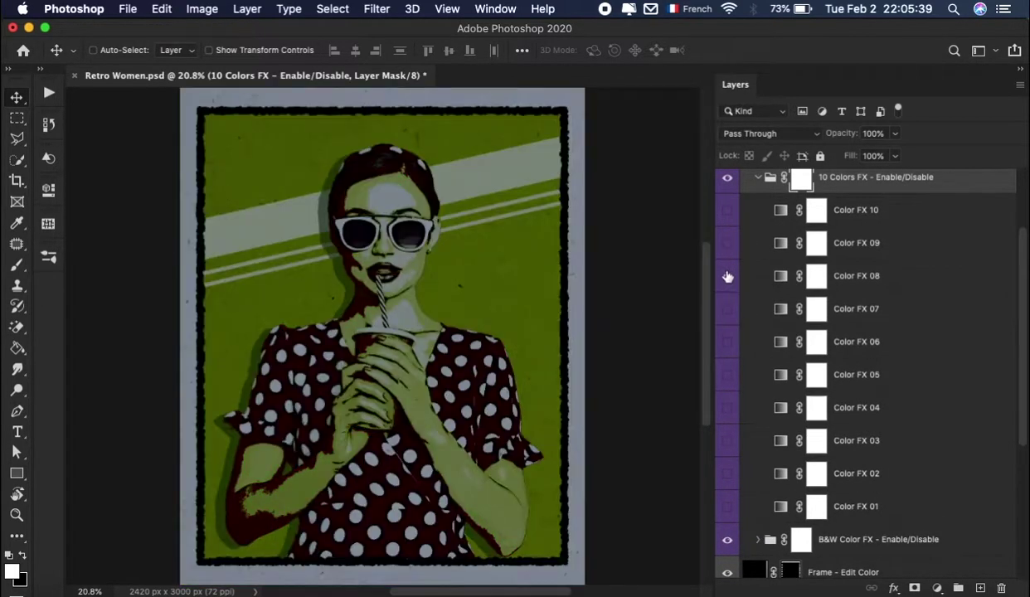
{"action": "left_click", "coordinate": [727, 277]}
{"action": "left_click", "coordinate": [728, 243]}
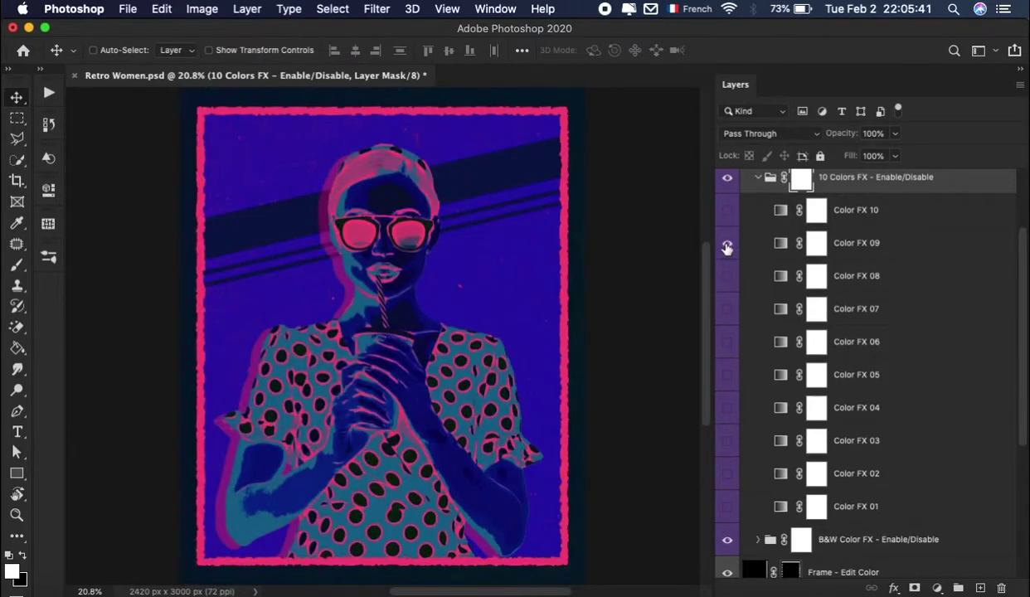
{"action": "left_click", "coordinate": [727, 243]}
{"action": "left_click", "coordinate": [727, 211]}
{"action": "left_click", "coordinate": [727, 210]}
{"action": "left_click", "coordinate": [757, 177]}
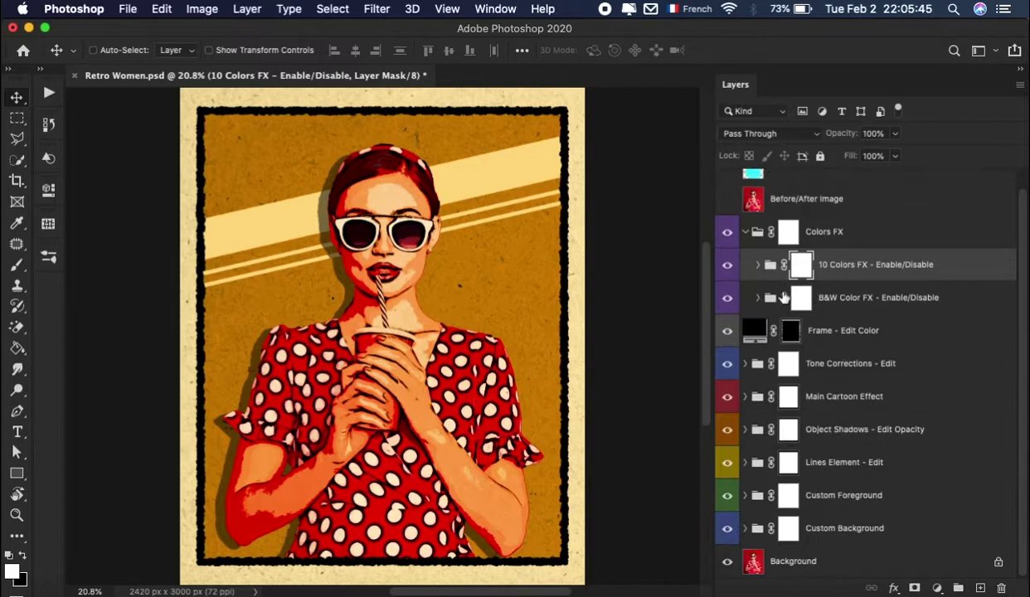
- Show the Before/After Image layer to compare the original photo, then hide it
{"action": "left_click", "coordinate": [745, 231]}
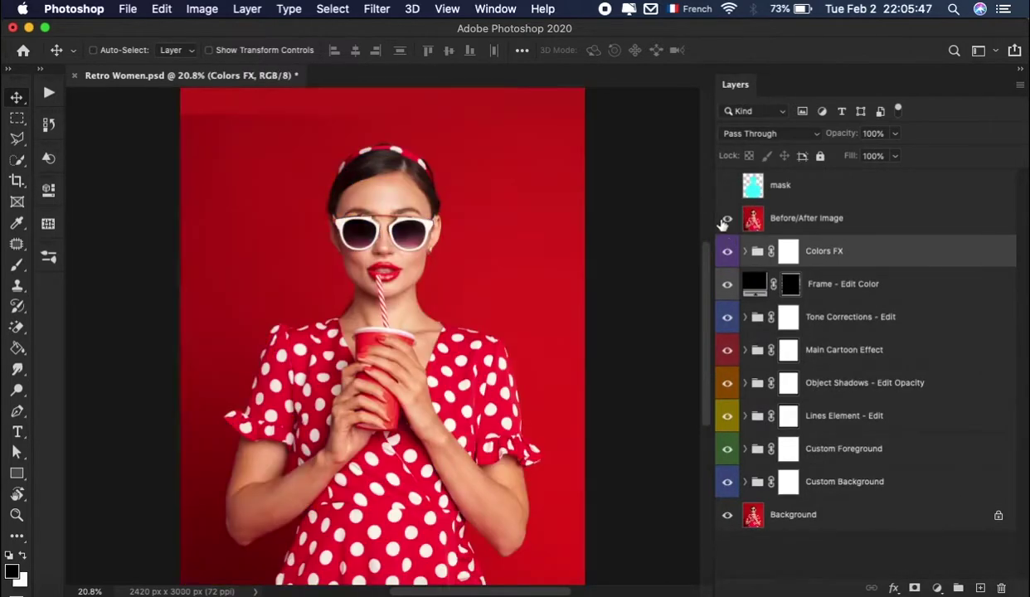
{"action": "left_click", "coordinate": [726, 219]}
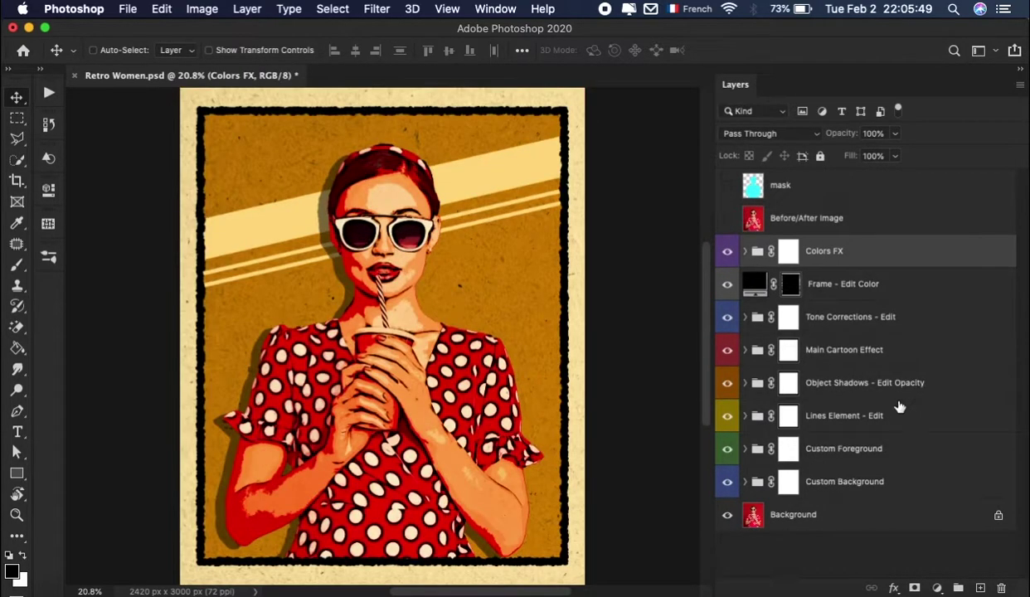